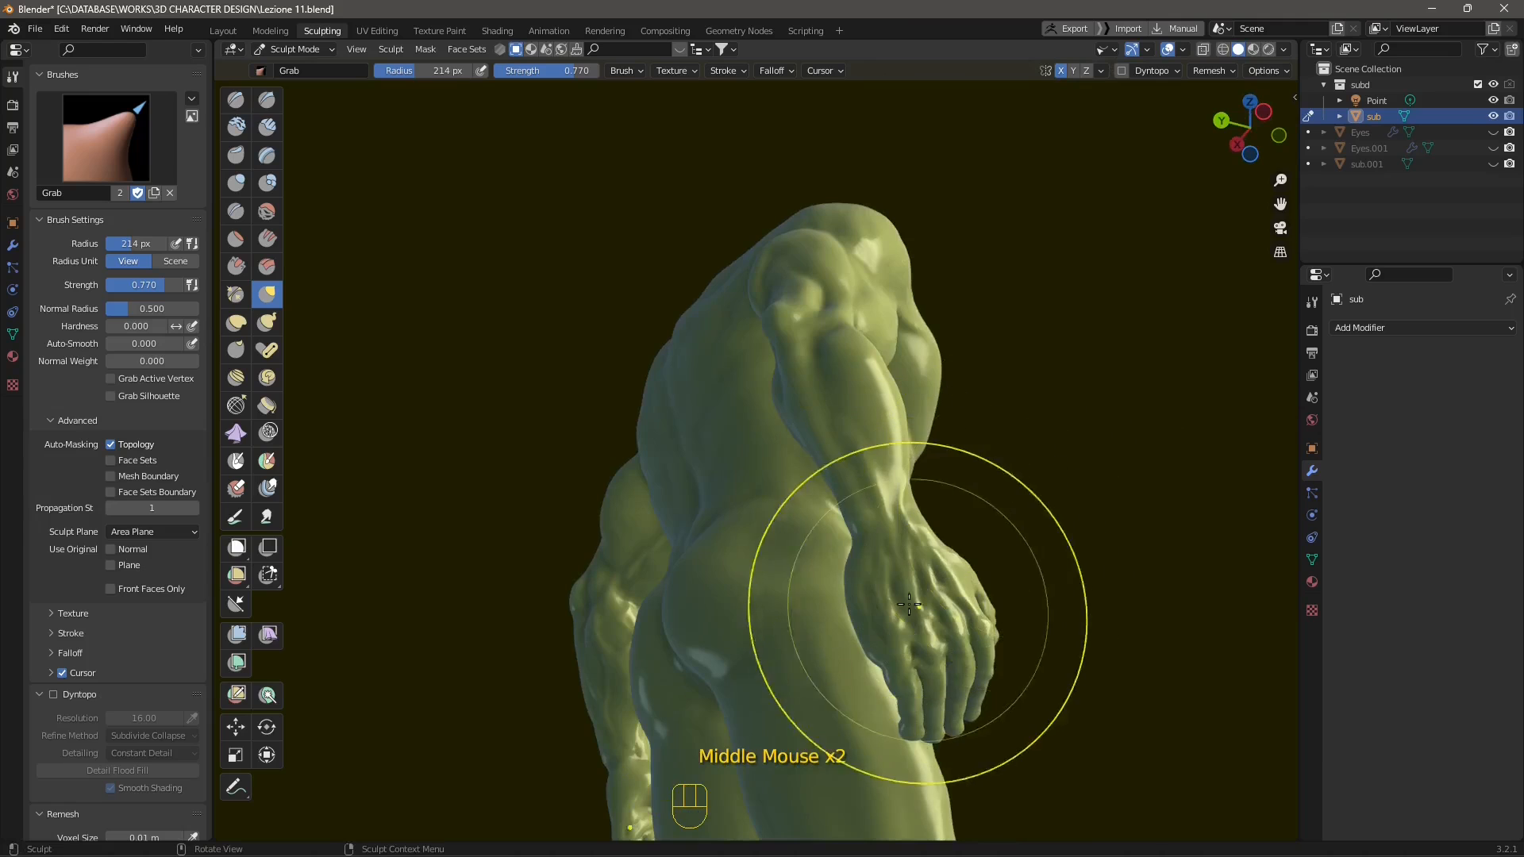
# Step: Reshape the chest muscle beside the armpit with the Grab brush, working from a raised front view
pyautogui.moveTo(909, 605); pyautogui.dragTo(983, 467, button='middle')
pyautogui.moveTo(1010, 590); pyautogui.dragTo(939, 581, button='middle')
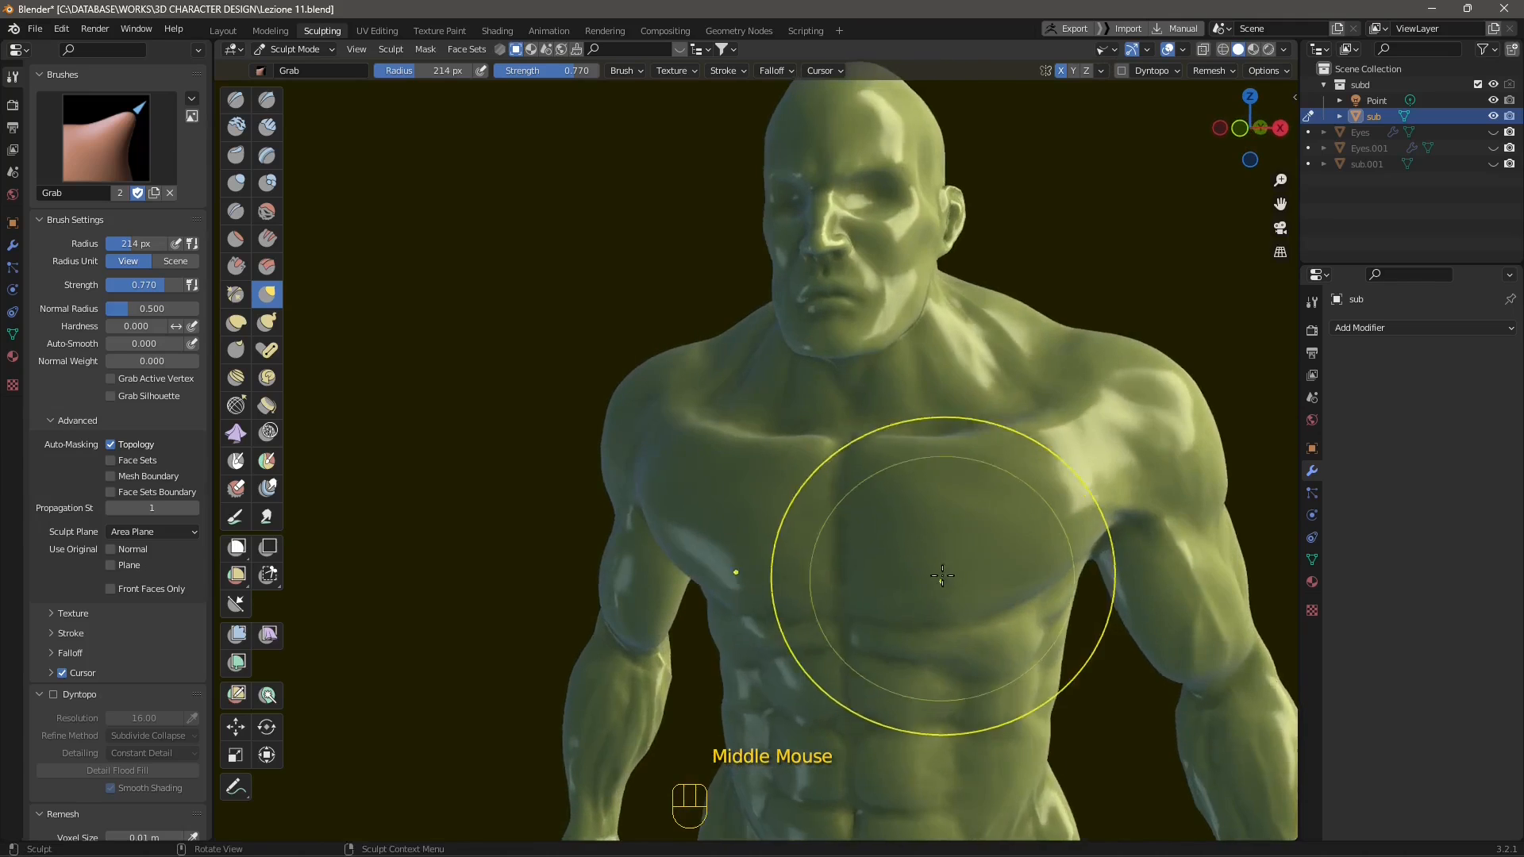
pyautogui.scroll(-2, 938, 581)
pyautogui.moveTo(825, 561); pyautogui.dragTo(844, 627, button='middle')
pyautogui.scroll(2, 844, 628)
pyautogui.keyDown('shift'); pyautogui.moveTo(762, 709); pyautogui.dragTo(738, 468, button='middle'); pyautogui.keyUp('shift')
pyautogui.moveTo(738, 468); pyautogui.dragTo(756, 559, button='middle')
pyautogui.scroll(2, 759, 565)
pyautogui.moveTo(758, 564); pyautogui.dragTo(675, 599)
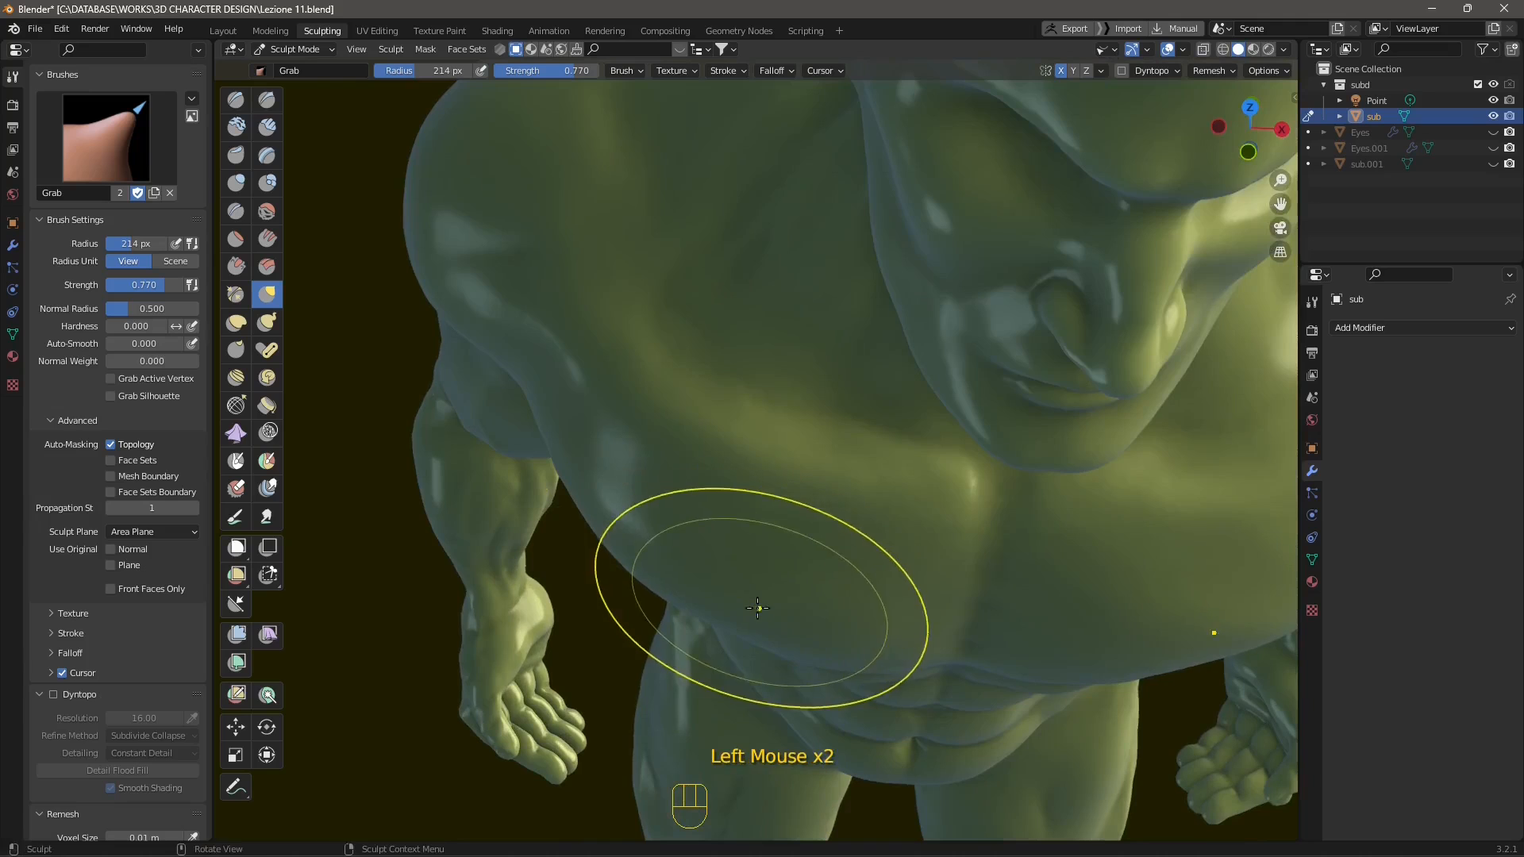
# Step: Adjust the silhouettes of the abdomen and the upper back and shoulder with the Grab brush in the right side view
pyautogui.moveTo(756, 630); pyautogui.dragTo(1140, 436, button='middle')
pyautogui.click(1255, 131)
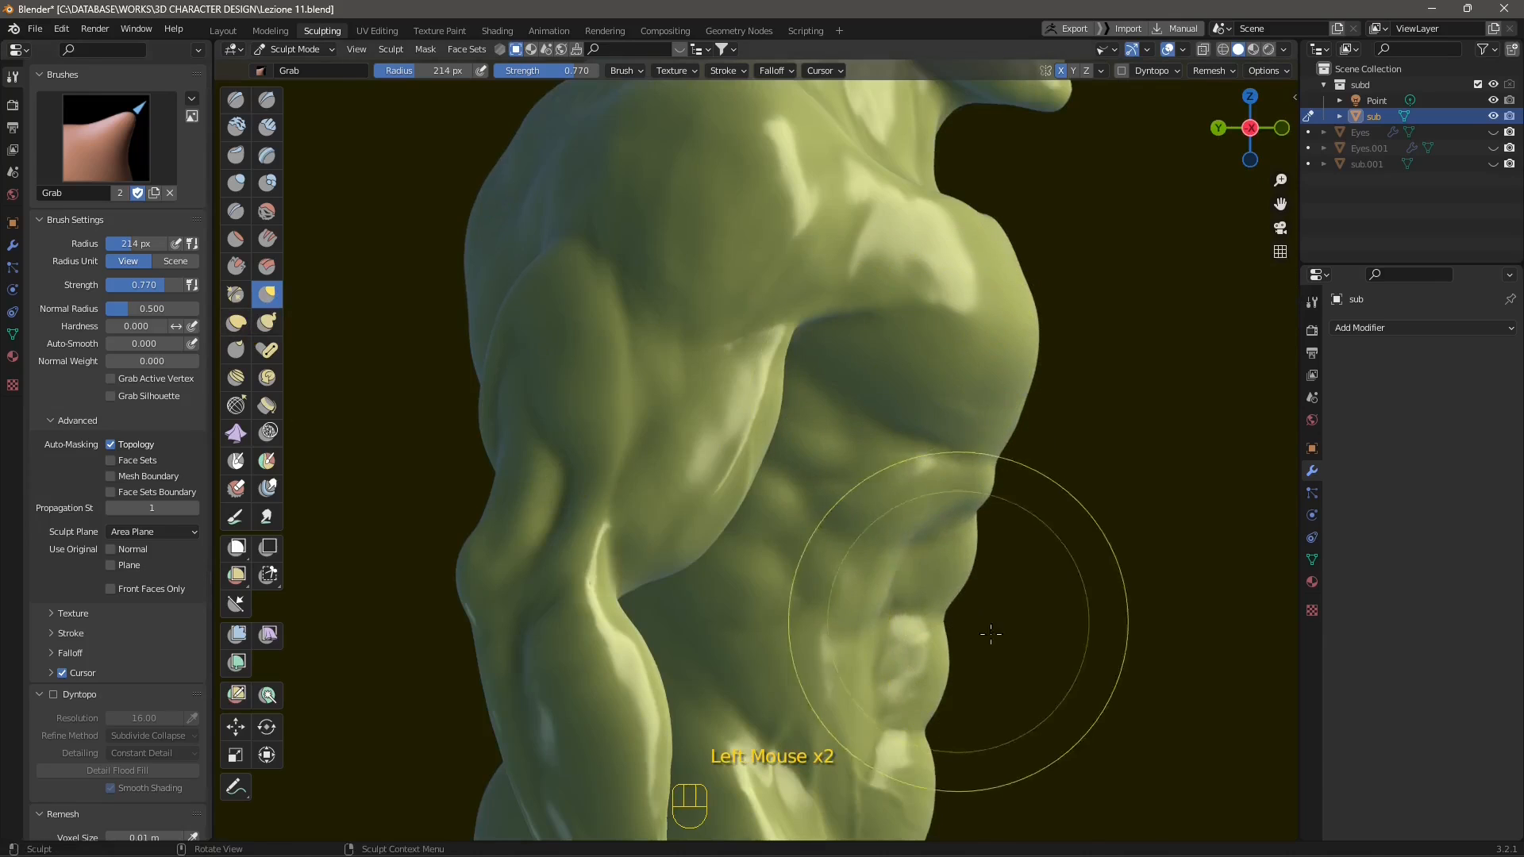
pyautogui.keyDown('shift'); pyautogui.moveTo(991, 633); pyautogui.dragTo(979, 490, button='middle'); pyautogui.keyUp('shift')
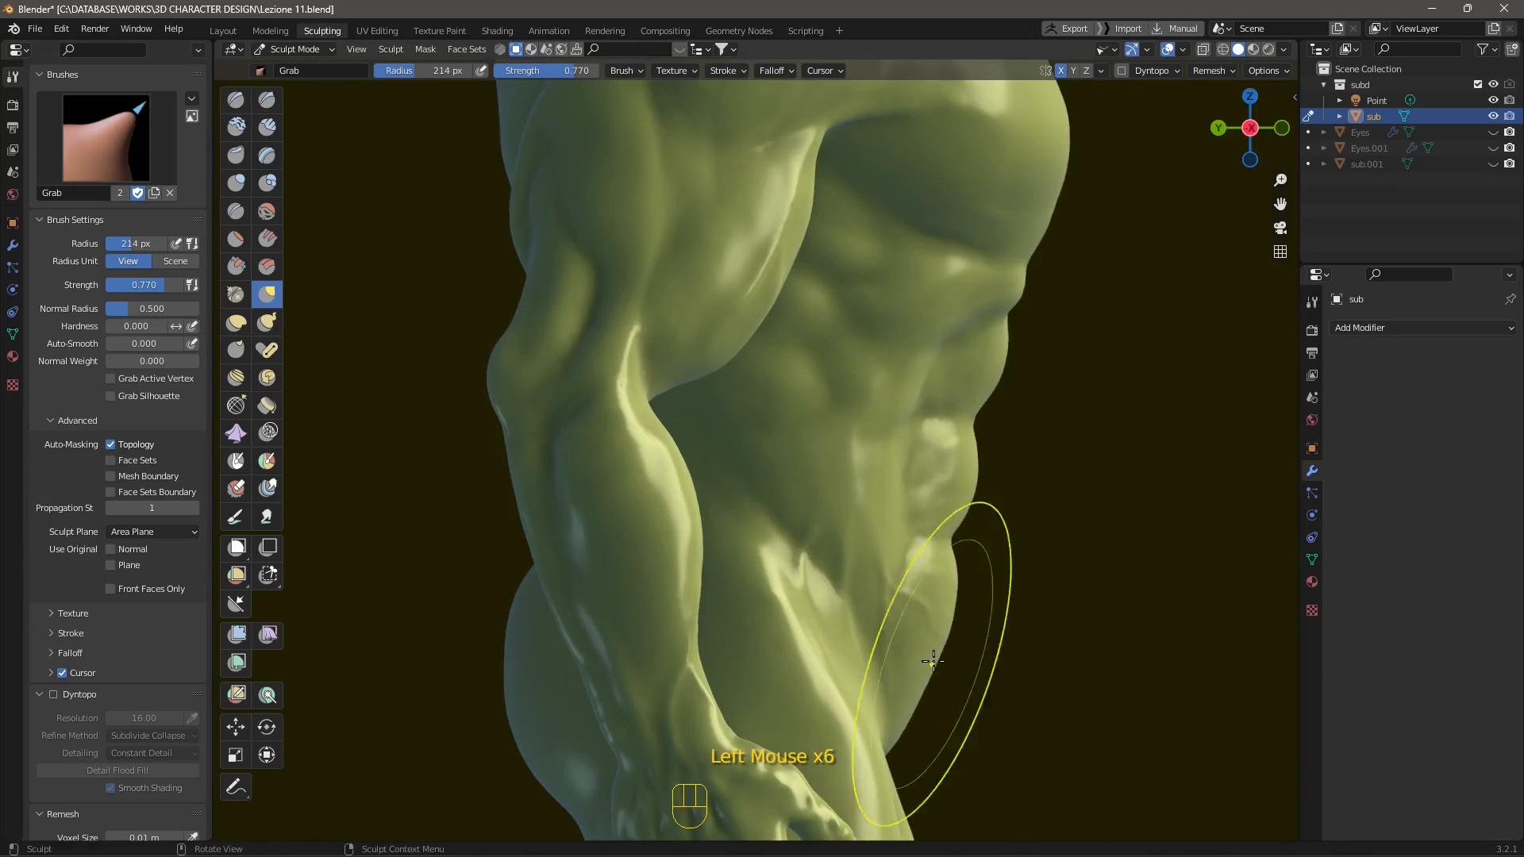
pyautogui.moveTo(912, 262)
pyautogui.keyDown('shift'); pyautogui.mouseDown(button='middle')
pyautogui.moveTo(888, 381)
pyautogui.moveTo(844, 445)
pyautogui.moveTo(717, 304)
pyautogui.mouseUp(button='middle'); pyautogui.keyUp('shift')
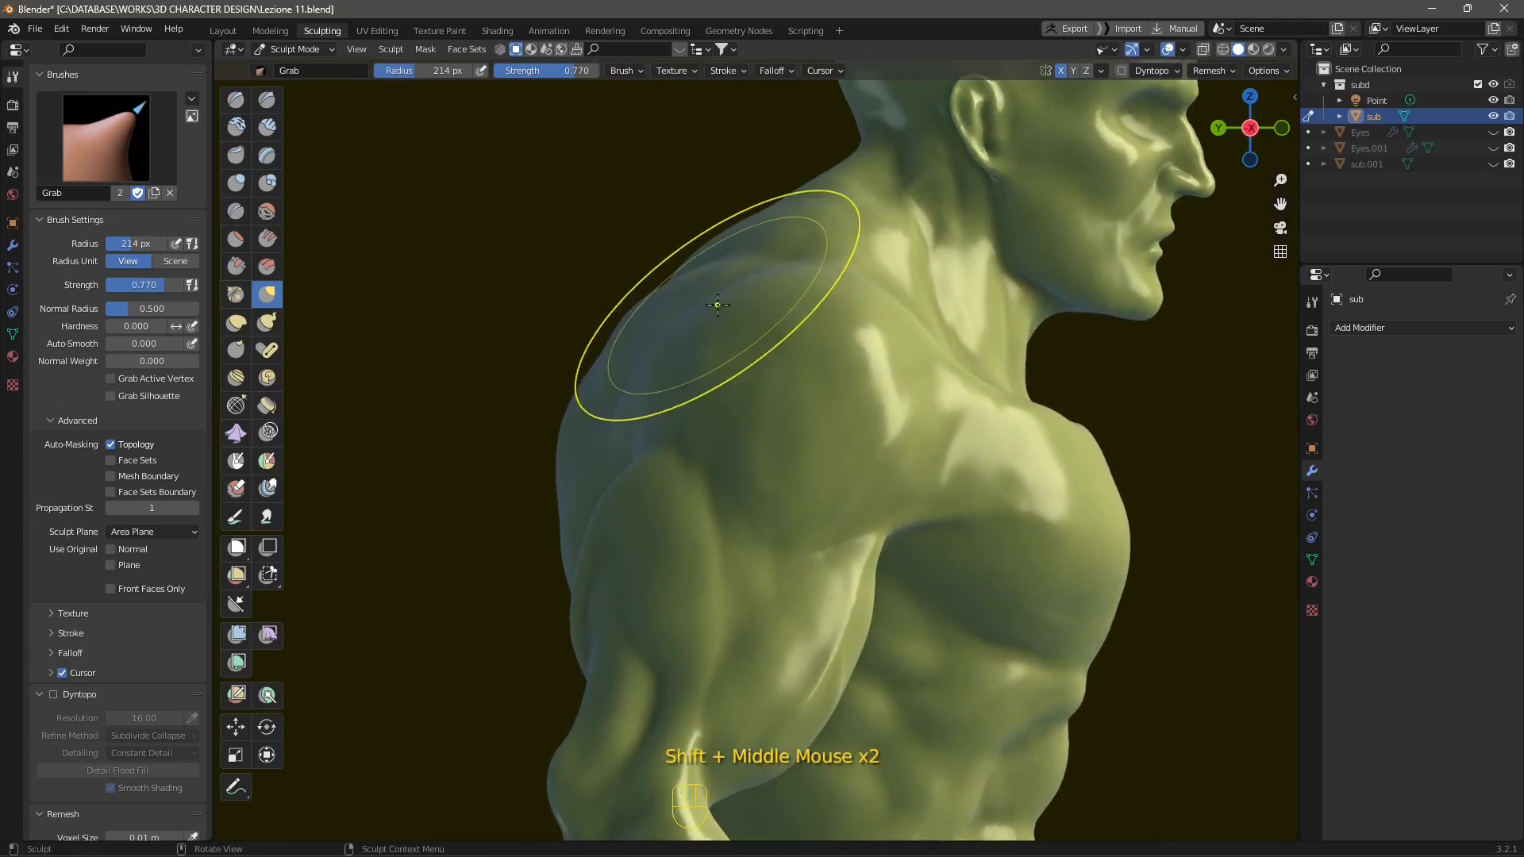
pyautogui.moveTo(718, 304); pyautogui.dragTo(689, 387)
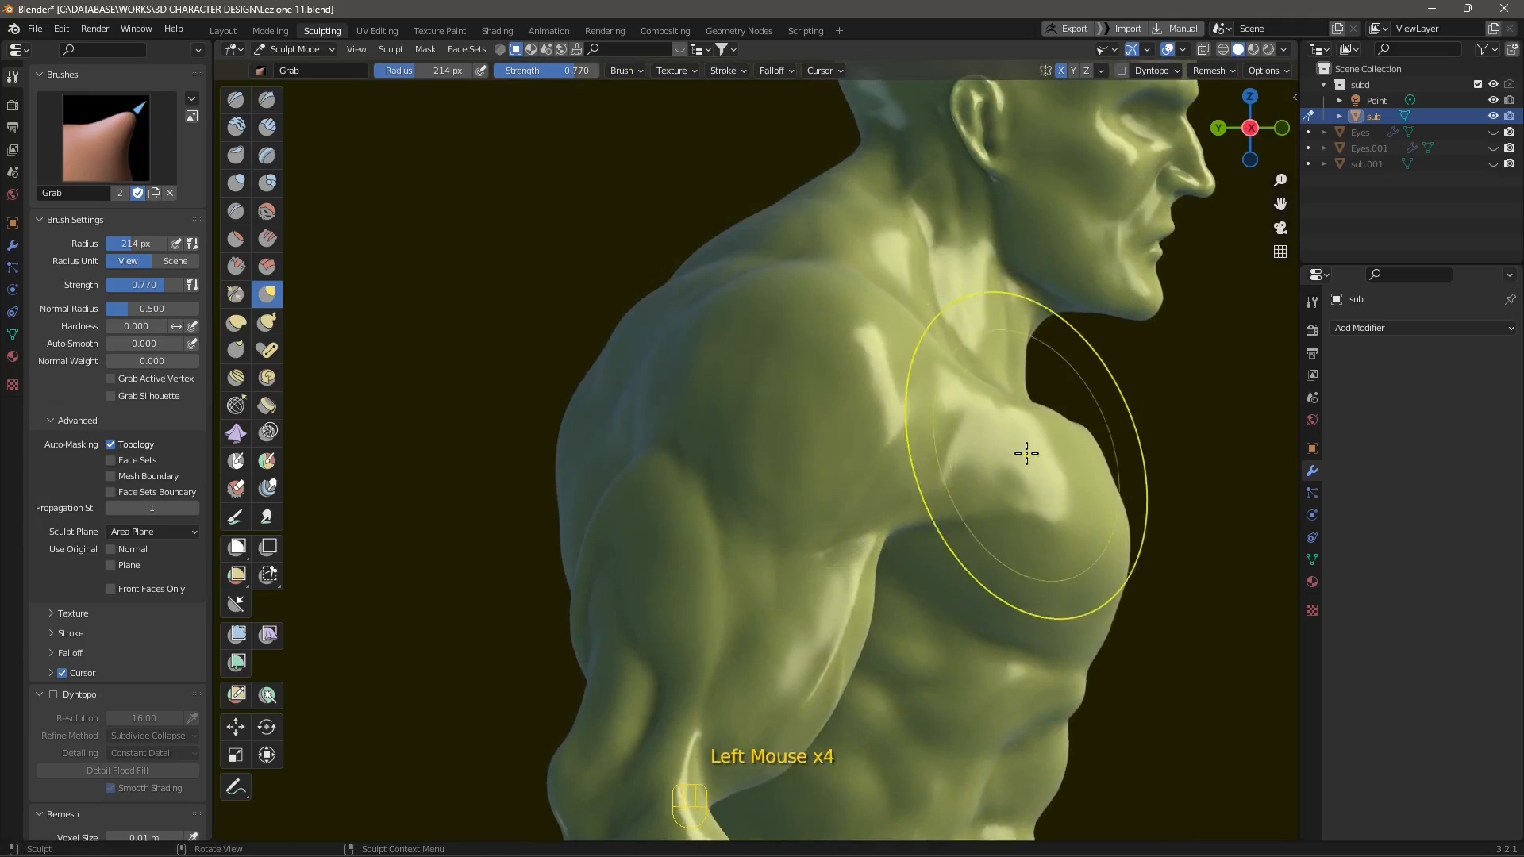
# Step: Examine the head, ear and neck in profile and from the front
pyautogui.keyDown('shift'); pyautogui.moveTo(1083, 299); pyautogui.dragTo(804, 533, button='middle'); pyautogui.keyUp('shift')
pyautogui.scroll(2, 827, 401)
pyautogui.keyDown('shift'); pyautogui.moveTo(838, 236); pyautogui.dragTo(859, 277, button='middle'); pyautogui.keyUp('shift')
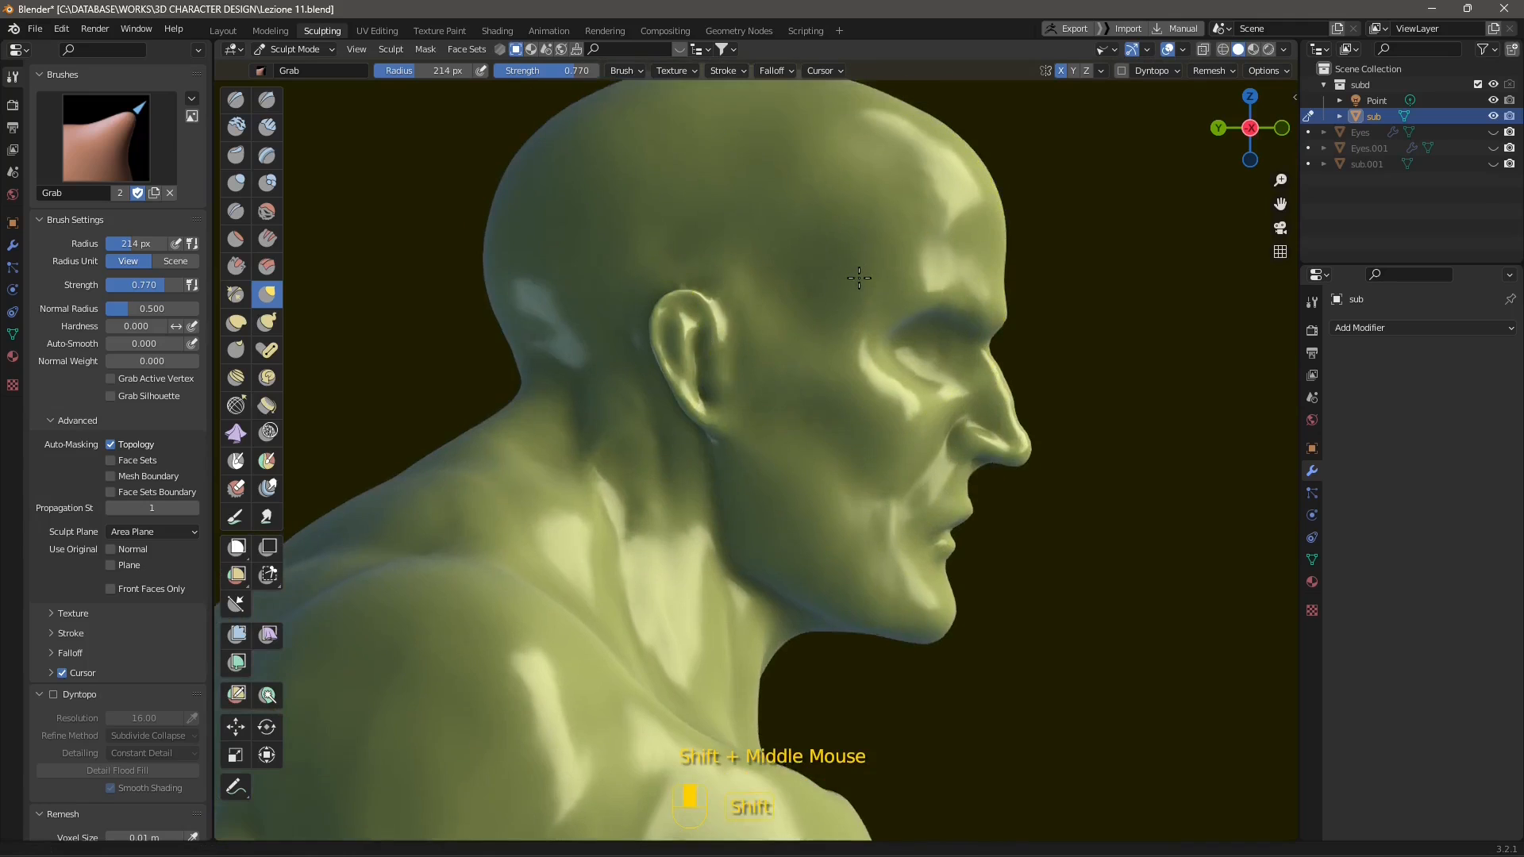
pyautogui.moveTo(707, 245)
pyautogui.mouseDown(button='middle')
pyautogui.moveTo(1099, 500)
pyautogui.moveTo(989, 503)
pyautogui.moveTo(970, 564)
pyautogui.moveTo(1047, 521)
pyautogui.mouseUp(button='middle')
pyautogui.keyDown('shift'); pyautogui.moveTo(730, 388); pyautogui.dragTo(601, 336, button='middle'); pyautogui.keyUp('shift')
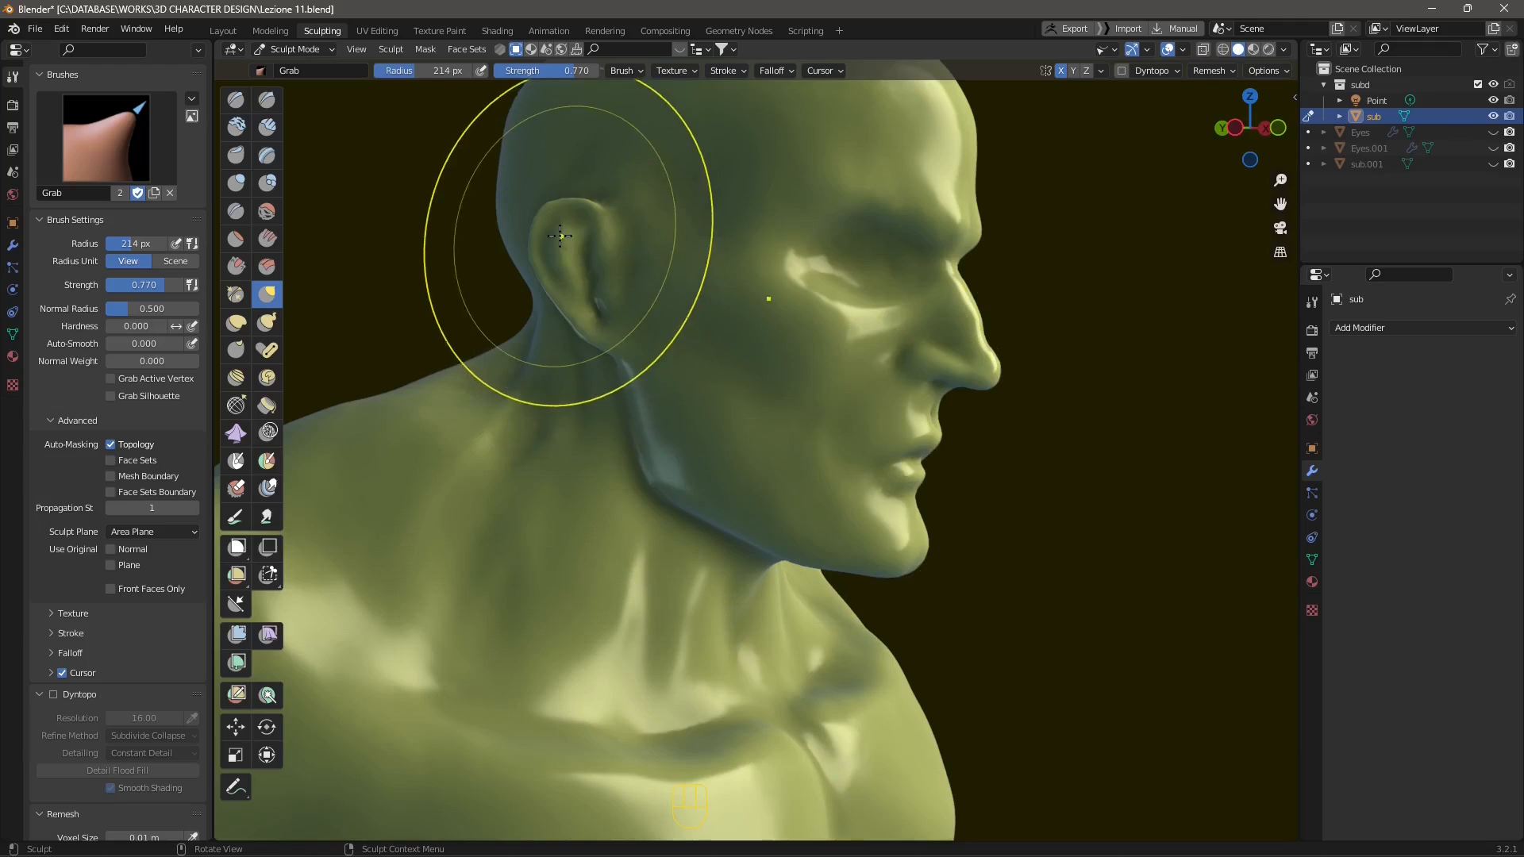
pyautogui.moveTo(585, 262); pyautogui.dragTo(590, 329, button='middle')
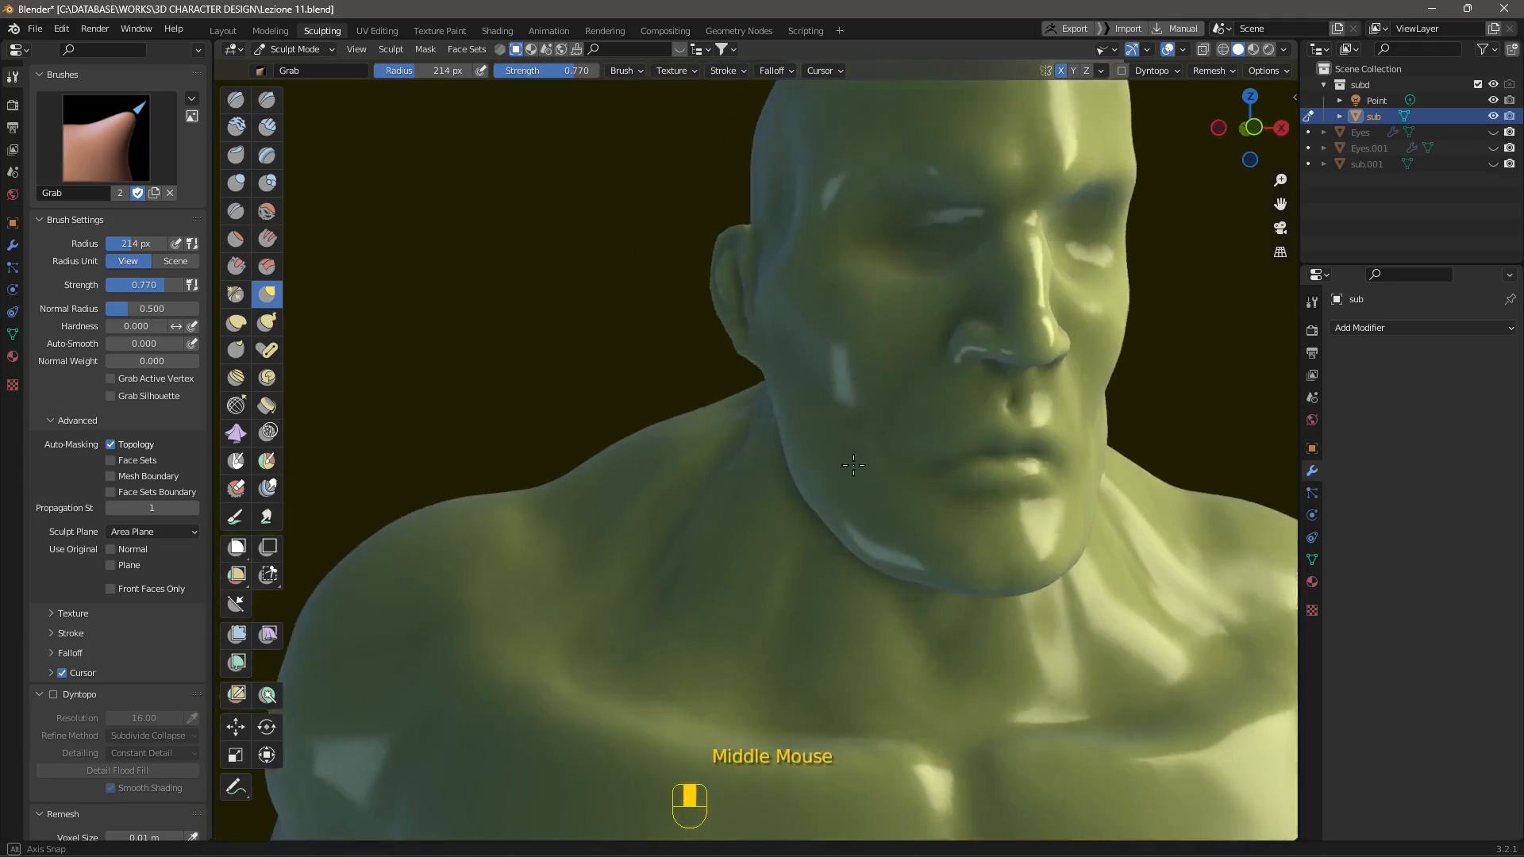
pyautogui.scroll(-2, 590, 328)
pyautogui.scroll(-2, 590, 328)
pyautogui.moveTo(929, 413); pyautogui.dragTo(922, 341, button='middle')
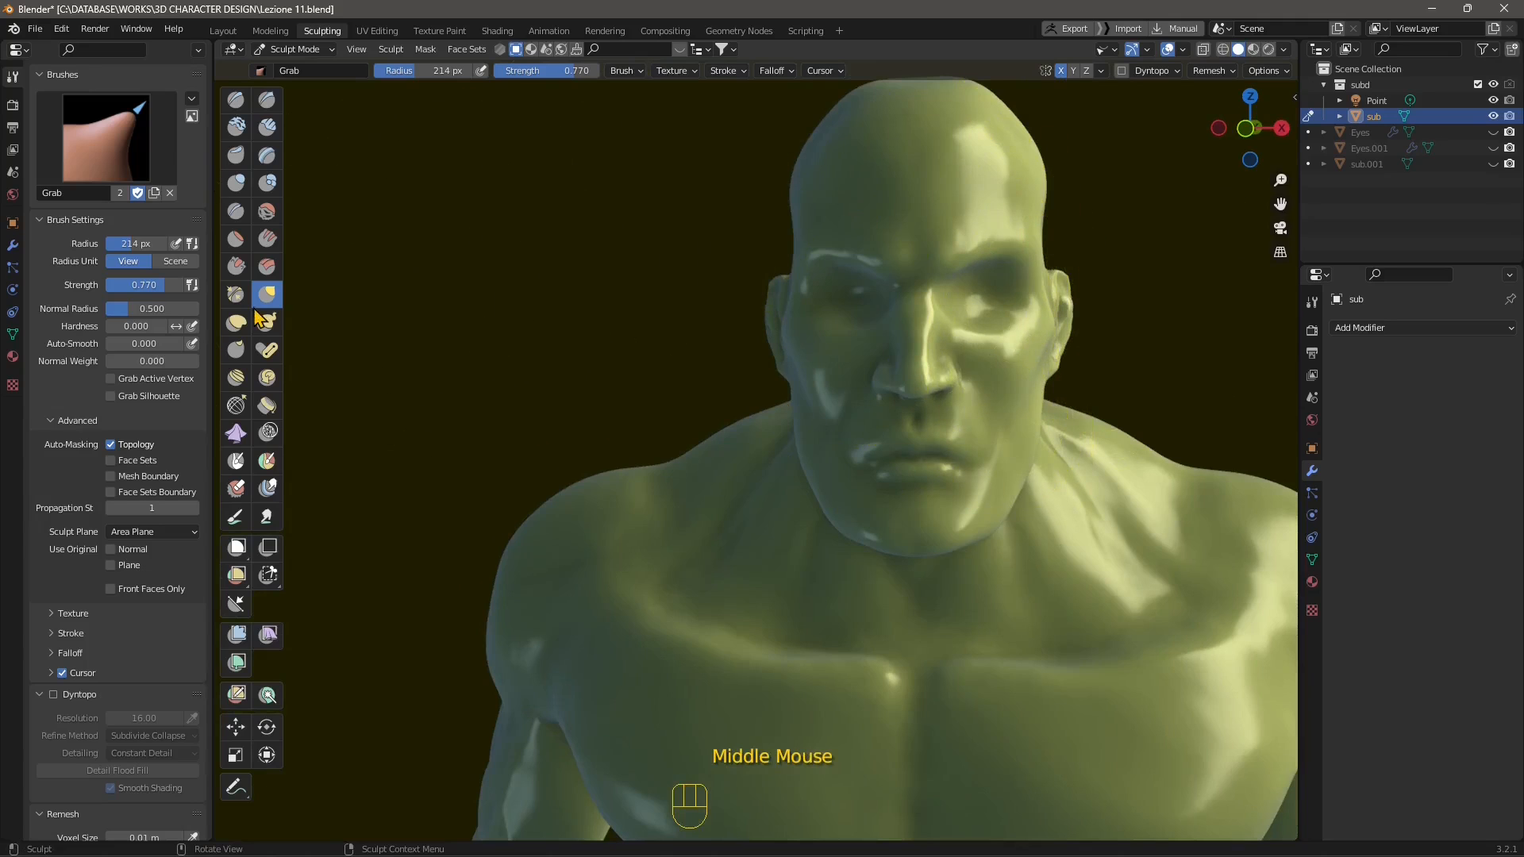
pyautogui.scroll(-1, 820, 325)
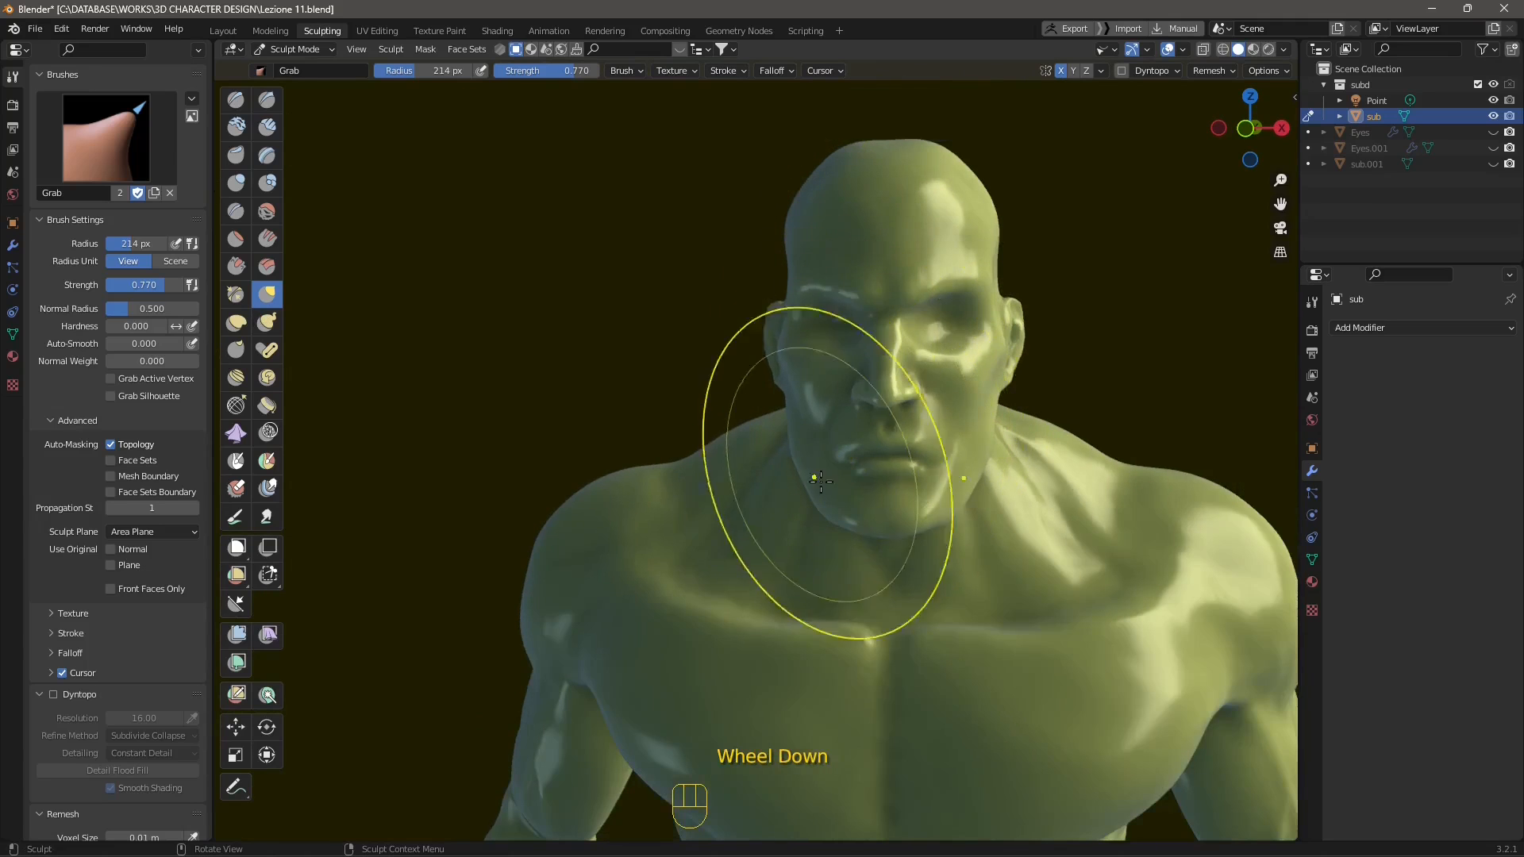
pyautogui.keyDown('shift'); pyautogui.moveTo(820, 480); pyautogui.dragTo(769, 588, button='middle'); pyautogui.keyUp('shift')
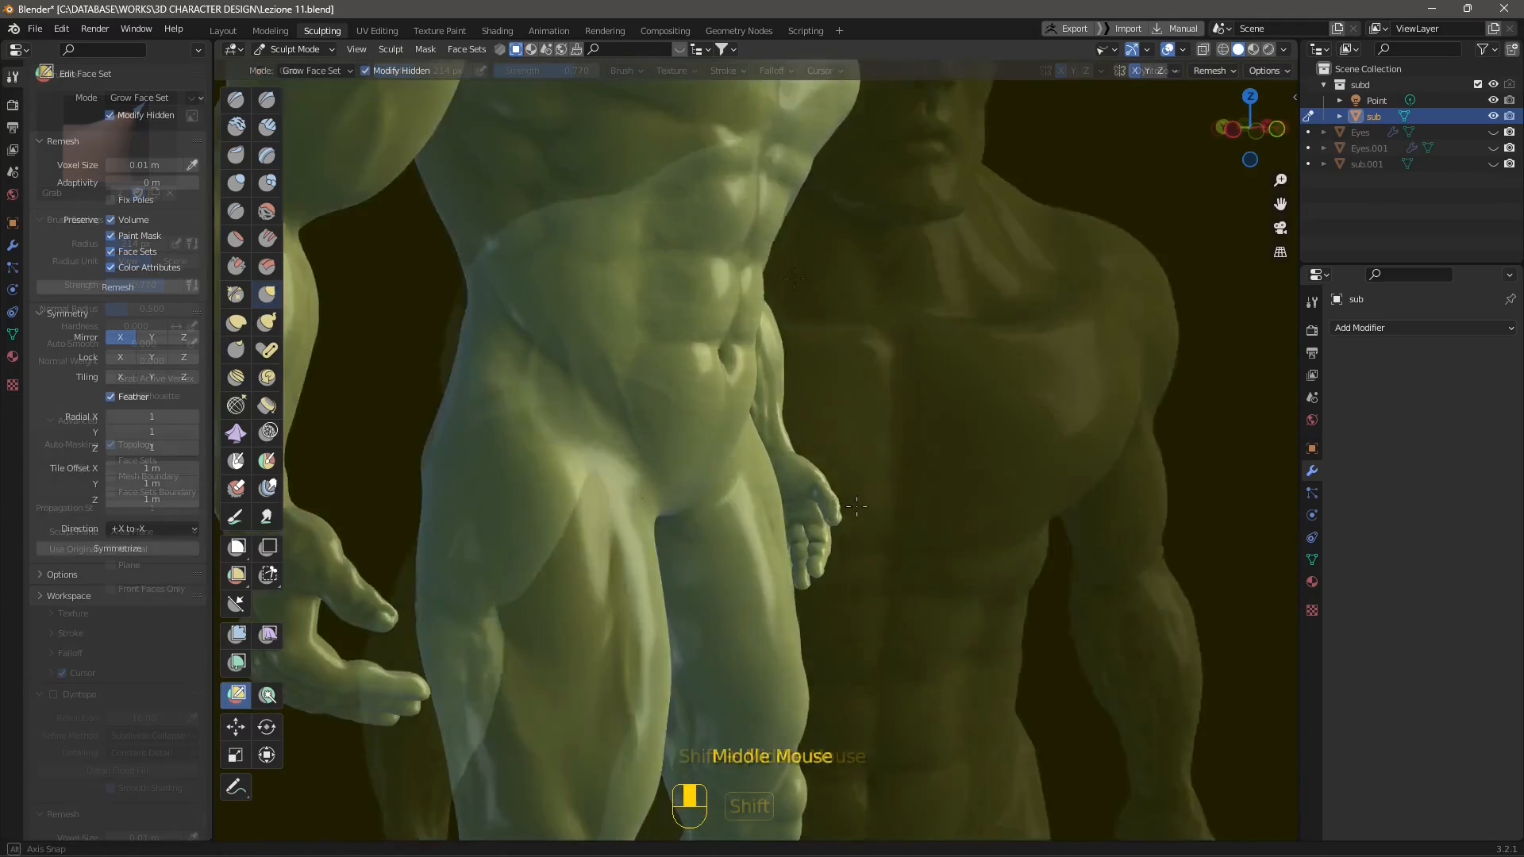
# Step: Examine the hands, arms, legs and torso from the side and front to judge the body's overall proportions
pyautogui.scroll(-1, 850, 503)
pyautogui.keyDown('shift'); pyautogui.moveTo(849, 503); pyautogui.dragTo(824, 532, button='middle'); pyautogui.keyUp('shift')
pyautogui.scroll(2, 810, 538)
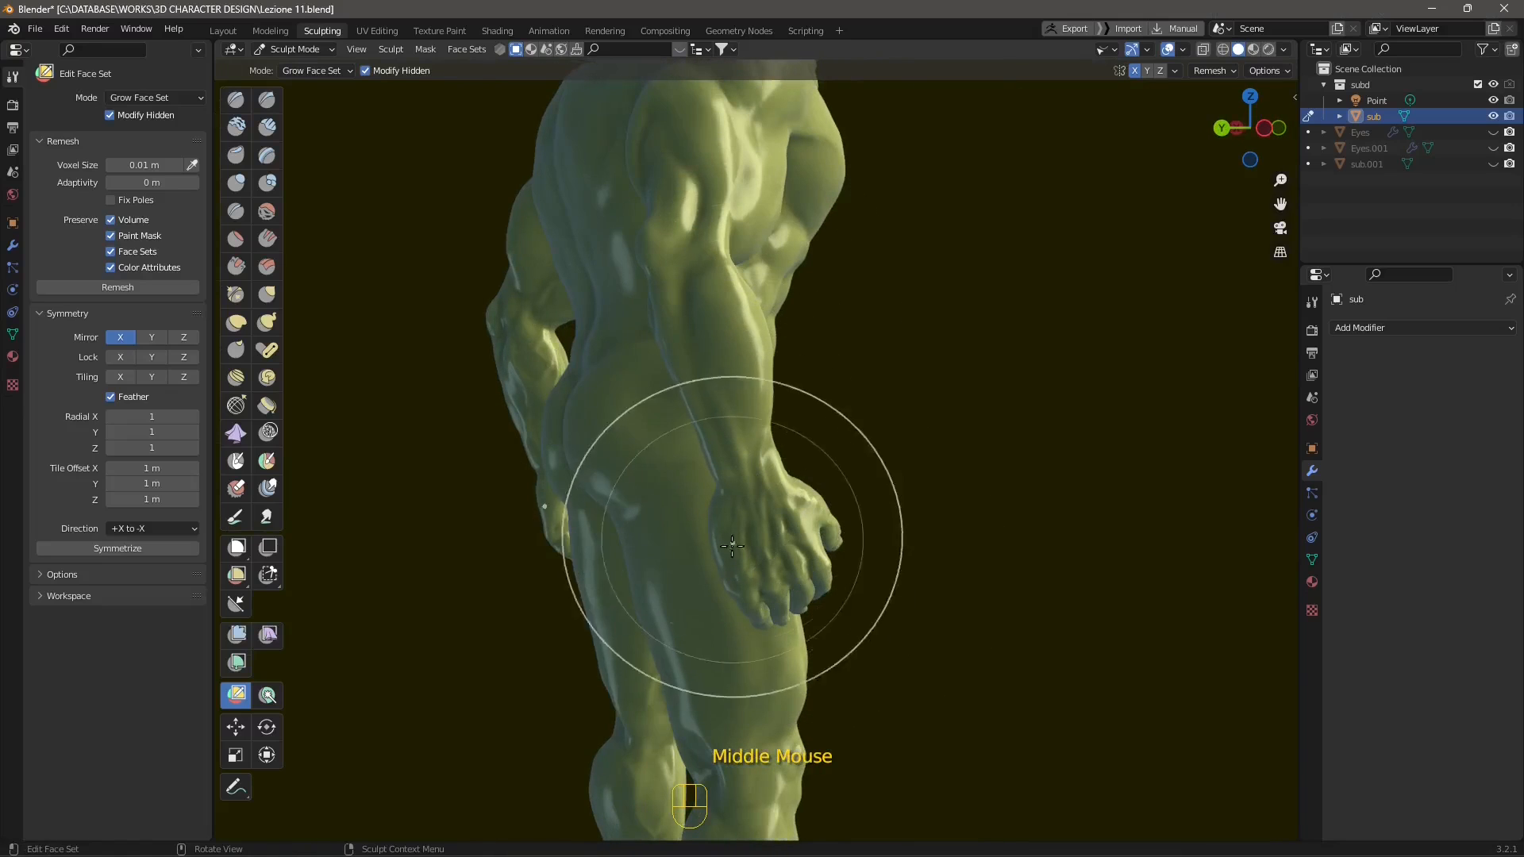
pyautogui.moveTo(758, 416)
pyautogui.mouseDown(button='middle')
pyautogui.moveTo(747, 534)
pyautogui.moveTo(694, 526)
pyautogui.mouseUp(button='middle')
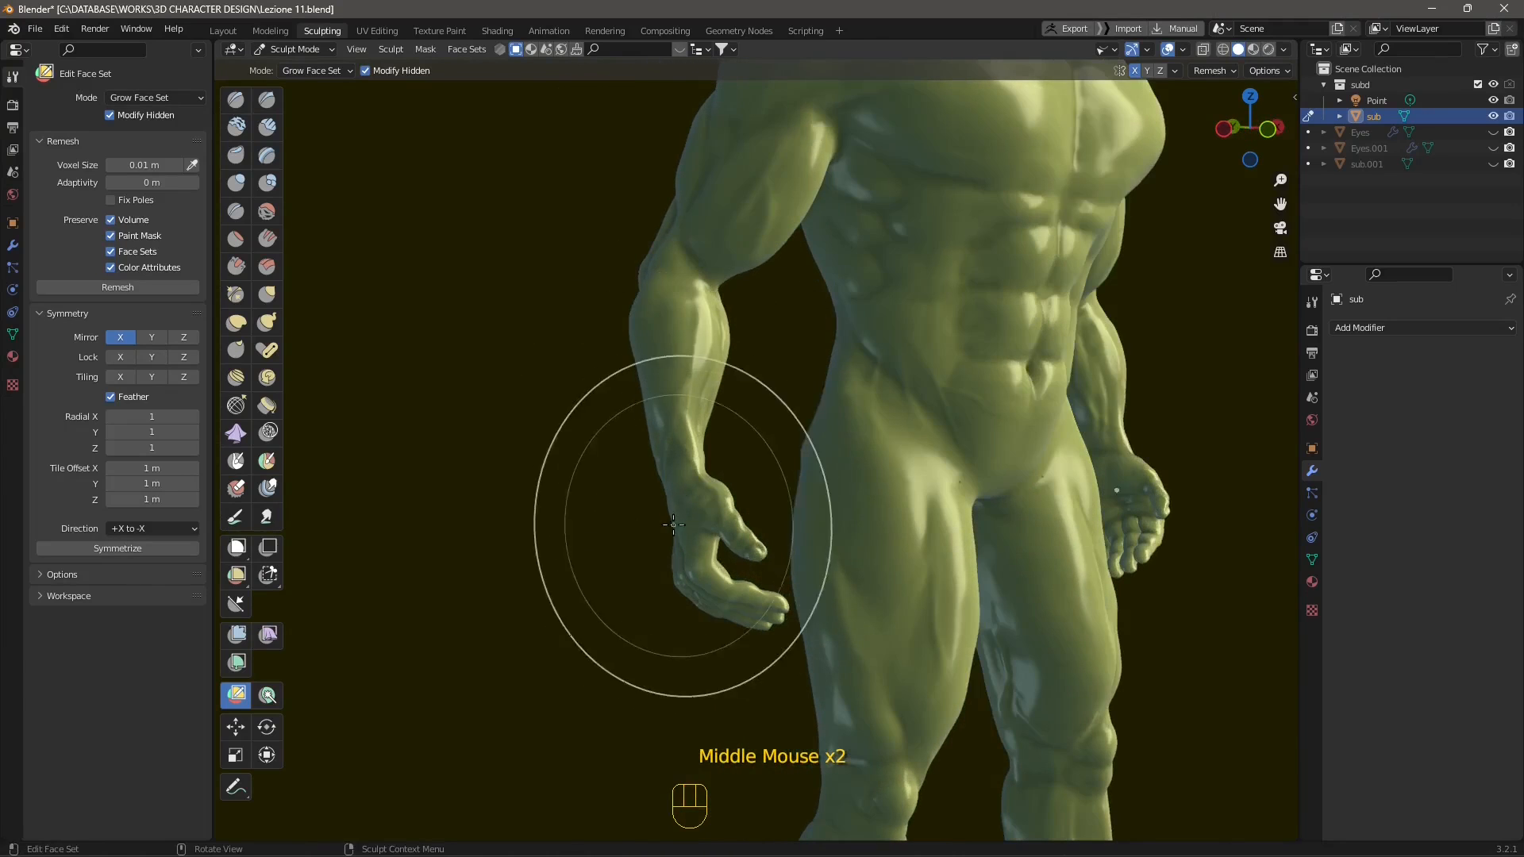
pyautogui.keyDown('shift'); pyautogui.moveTo(1015, 399); pyautogui.dragTo(825, 669, button='middle'); pyautogui.keyUp('shift')
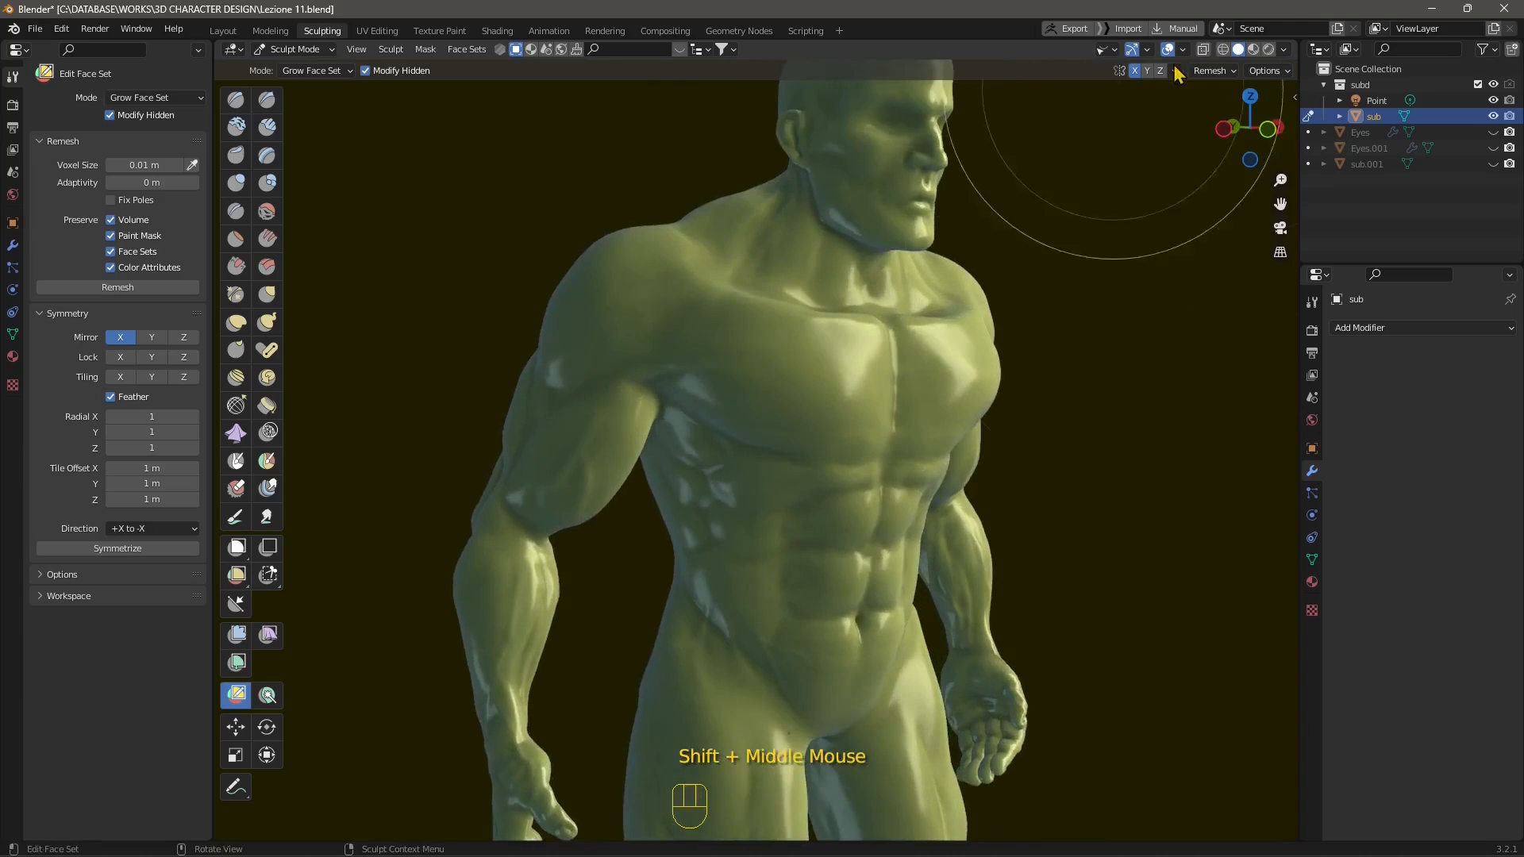
pyautogui.keyDown('shift'); pyautogui.moveTo(934, 229); pyautogui.dragTo(790, 459, button='middle'); pyautogui.keyUp('shift')
pyautogui.scroll(2, 905, 433)
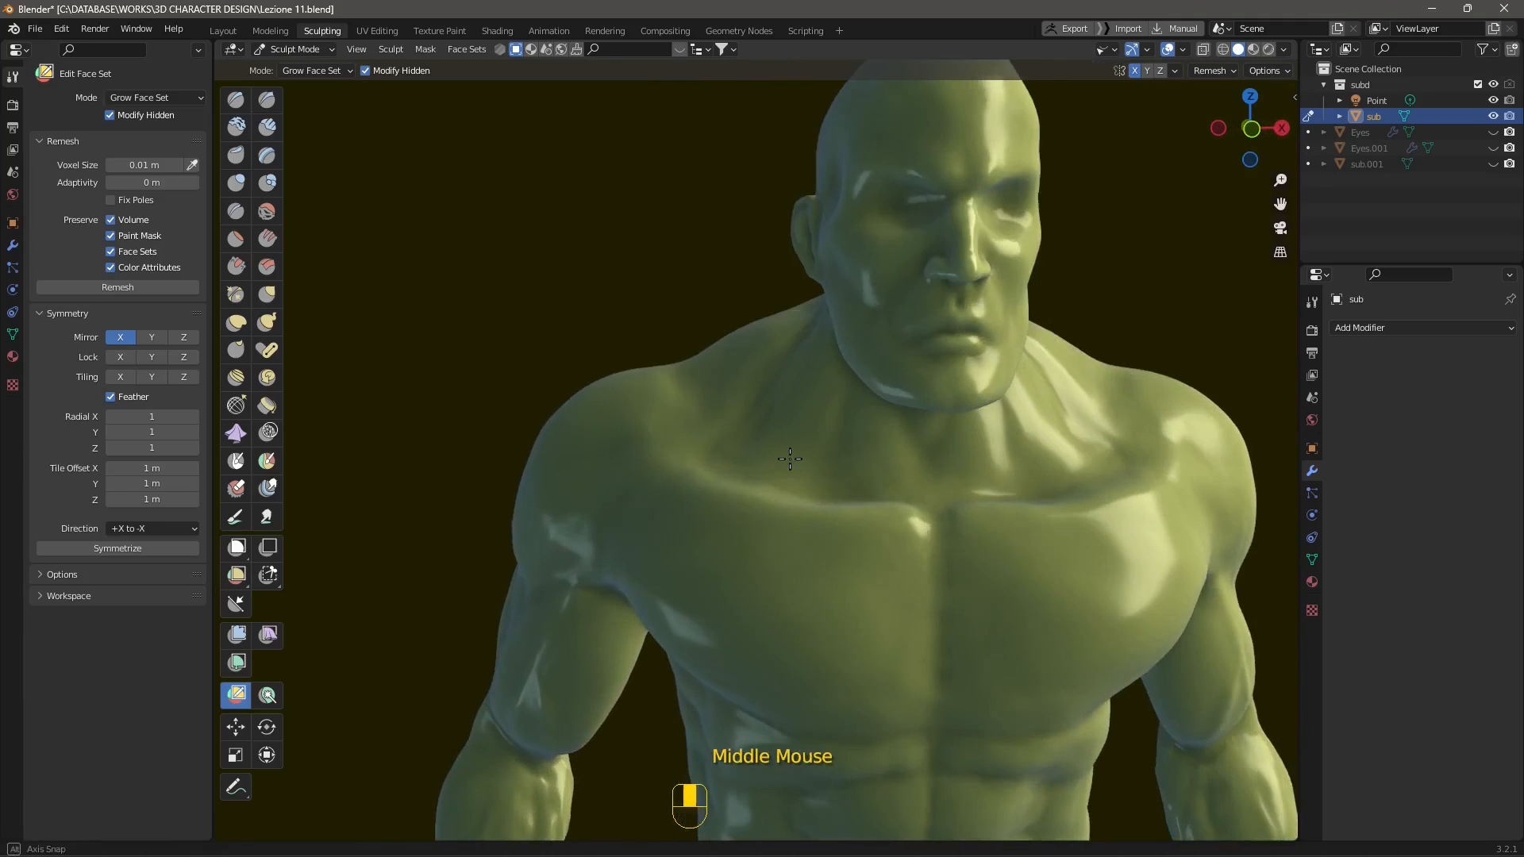
pyautogui.click(238, 101)
pyautogui.moveTo(902, 391)
pyautogui.keyDown('shift'); pyautogui.mouseDown(button='middle')
pyautogui.moveTo(923, 549)
pyautogui.moveTo(938, 551)
pyautogui.mouseUp(button='middle'); pyautogui.keyUp('shift')
pyautogui.keyDown('shift'); pyautogui.moveTo(864, 510); pyautogui.dragTo(785, 456, button='middle'); pyautogui.keyUp('shift')
pyautogui.keyDown('shift'); pyautogui.moveTo(854, 350); pyautogui.dragTo(883, 490, button='middle'); pyautogui.keyUp('shift')
pyautogui.scroll(2, 953, 357)
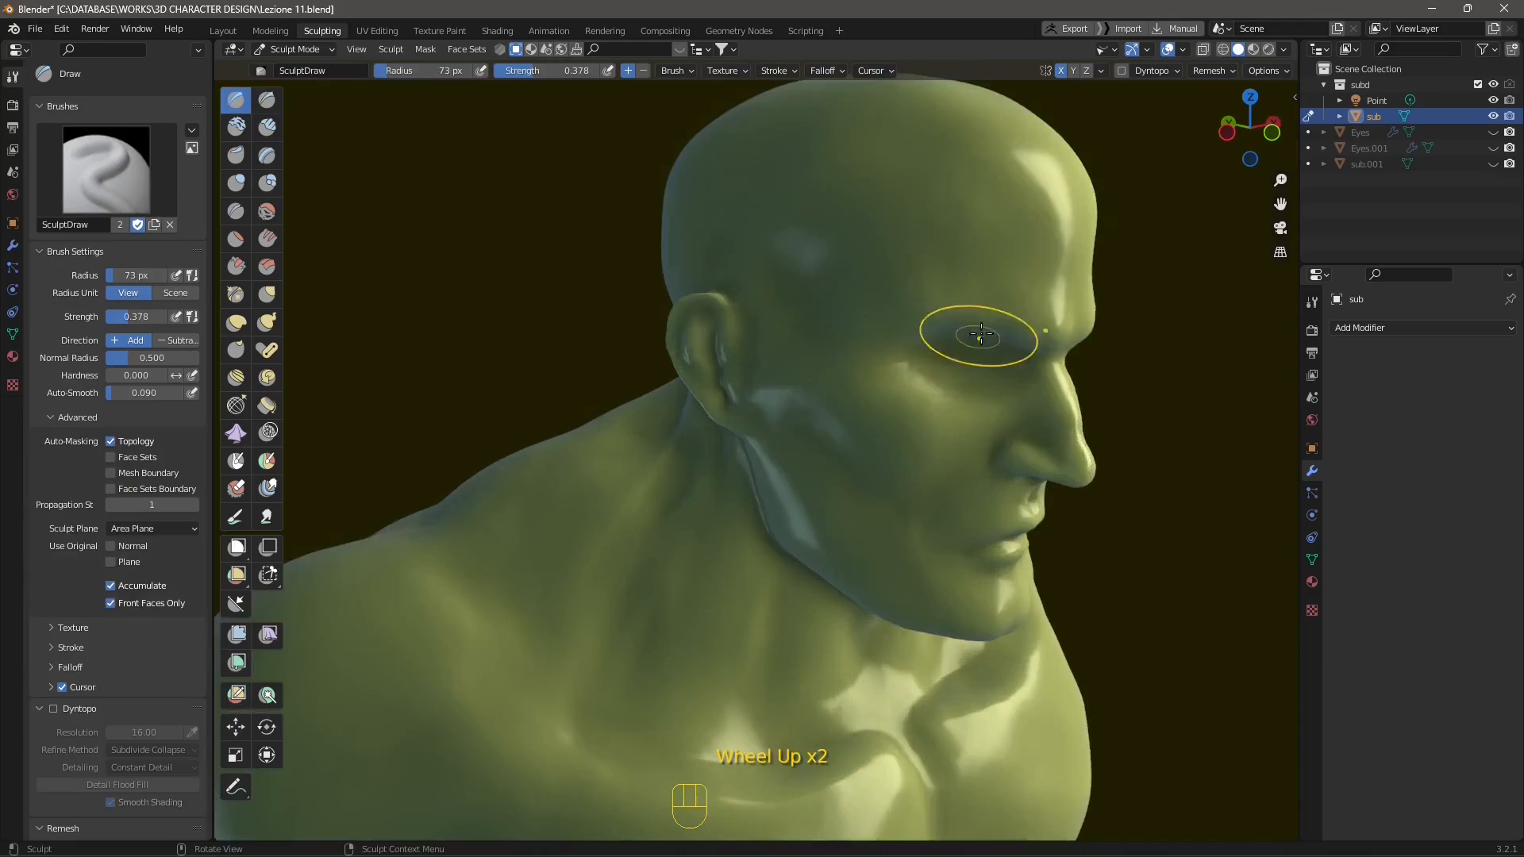
pyautogui.moveTo(976, 337); pyautogui.dragTo(999, 295, button='middle')
# Step: Nudge the rear jaw, earlobe and back edge of the ear with the Grab brush in the right side view
pyautogui.click(275, 300)
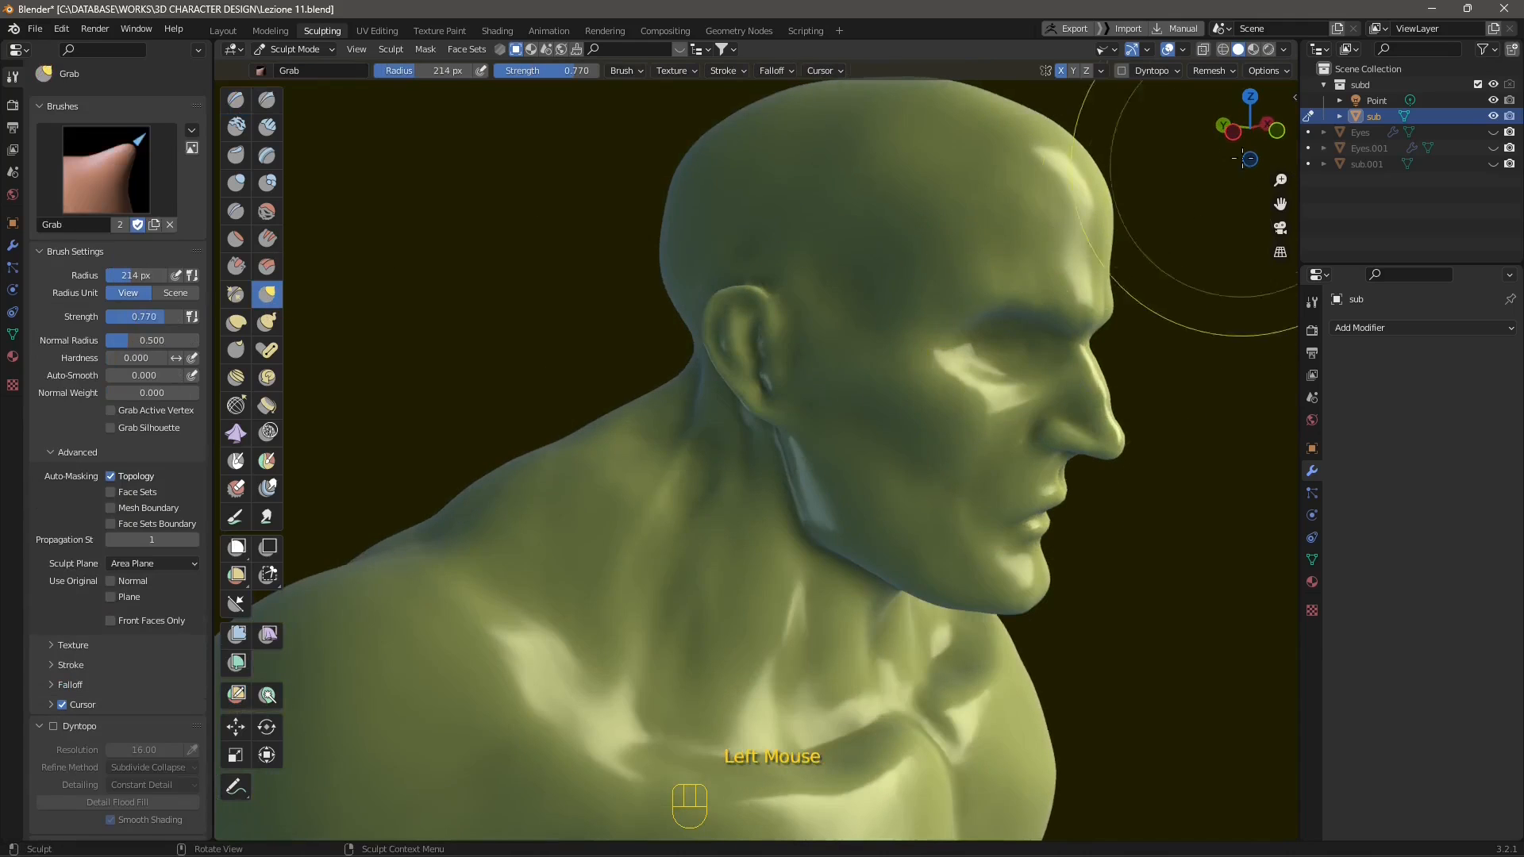
pyautogui.click(1232, 132)
pyautogui.scroll(2, 1071, 334)
pyautogui.keyDown('shift'); pyautogui.moveTo(1114, 444); pyautogui.dragTo(963, 412, button='middle'); pyautogui.keyUp('shift')
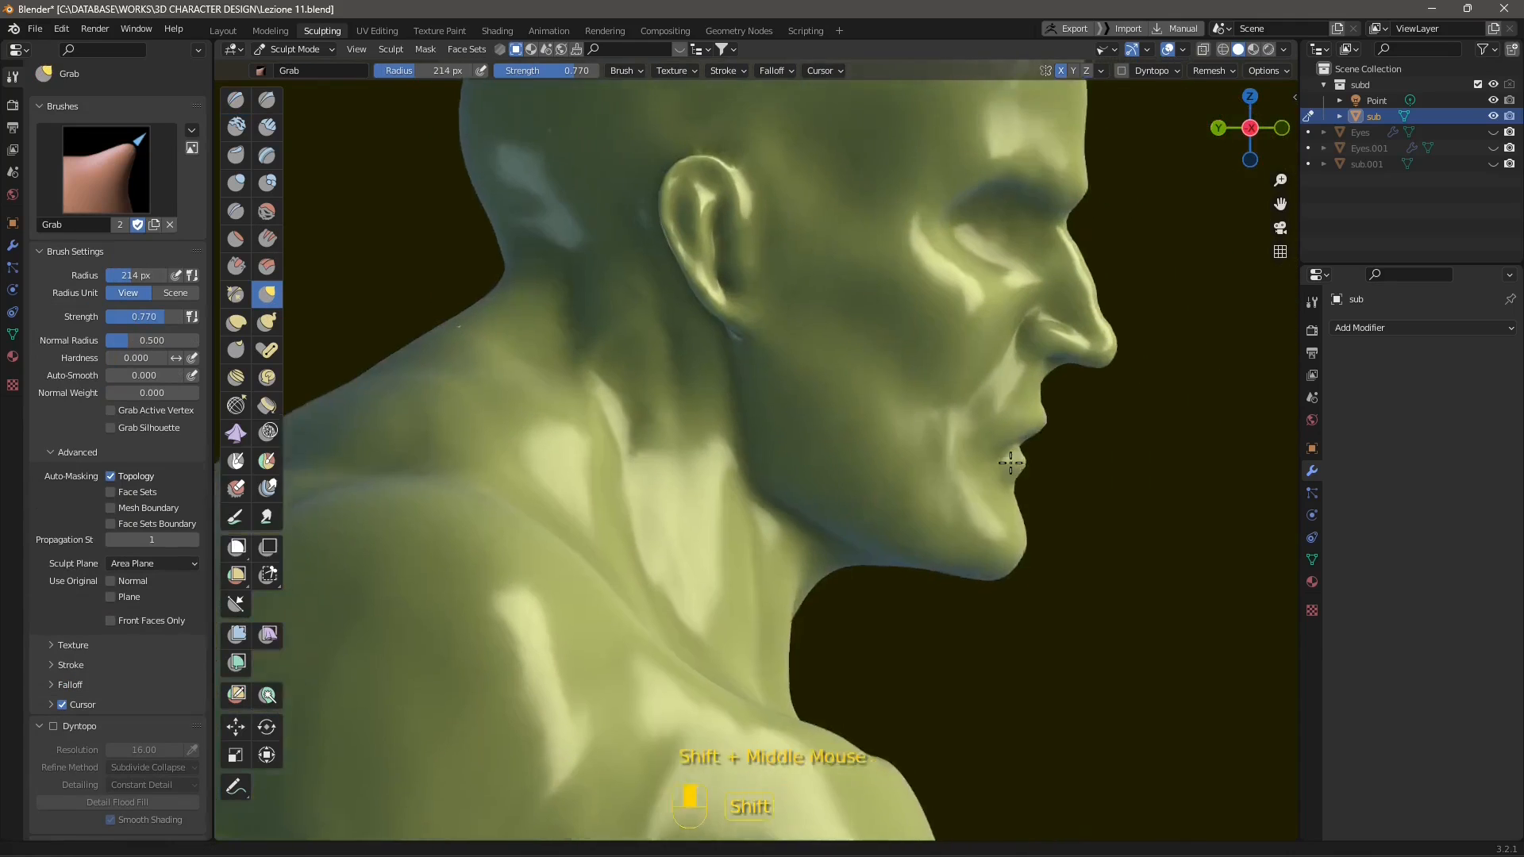
pyautogui.scroll(3, 782, 544)
pyautogui.moveTo(714, 426); pyautogui.dragTo(723, 427)
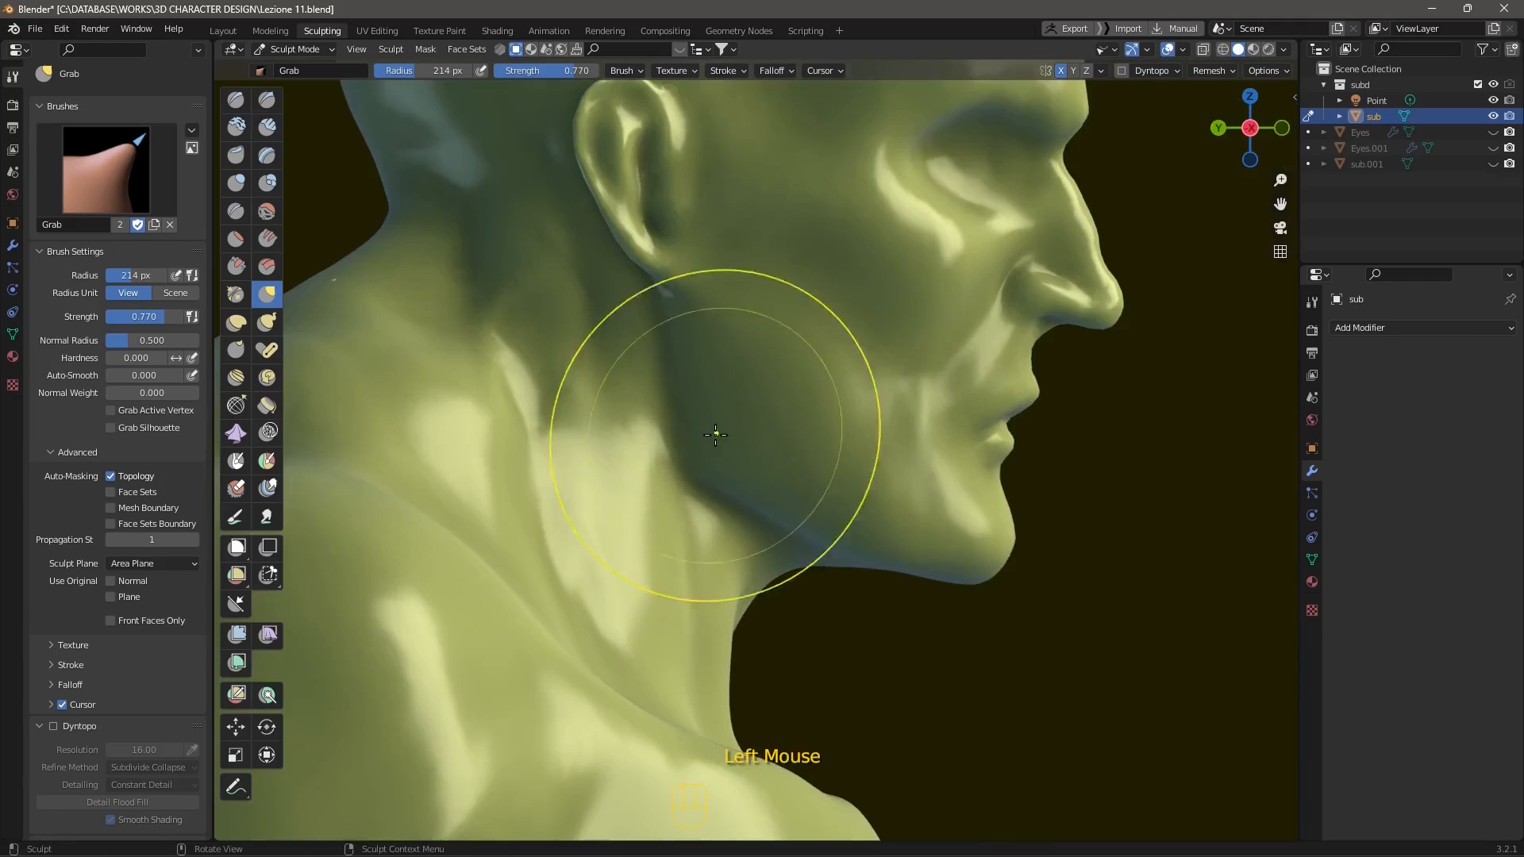
pyautogui.moveTo(674, 276); pyautogui.dragTo(663, 282)
pyautogui.moveTo(611, 212); pyautogui.dragTo(604, 211)
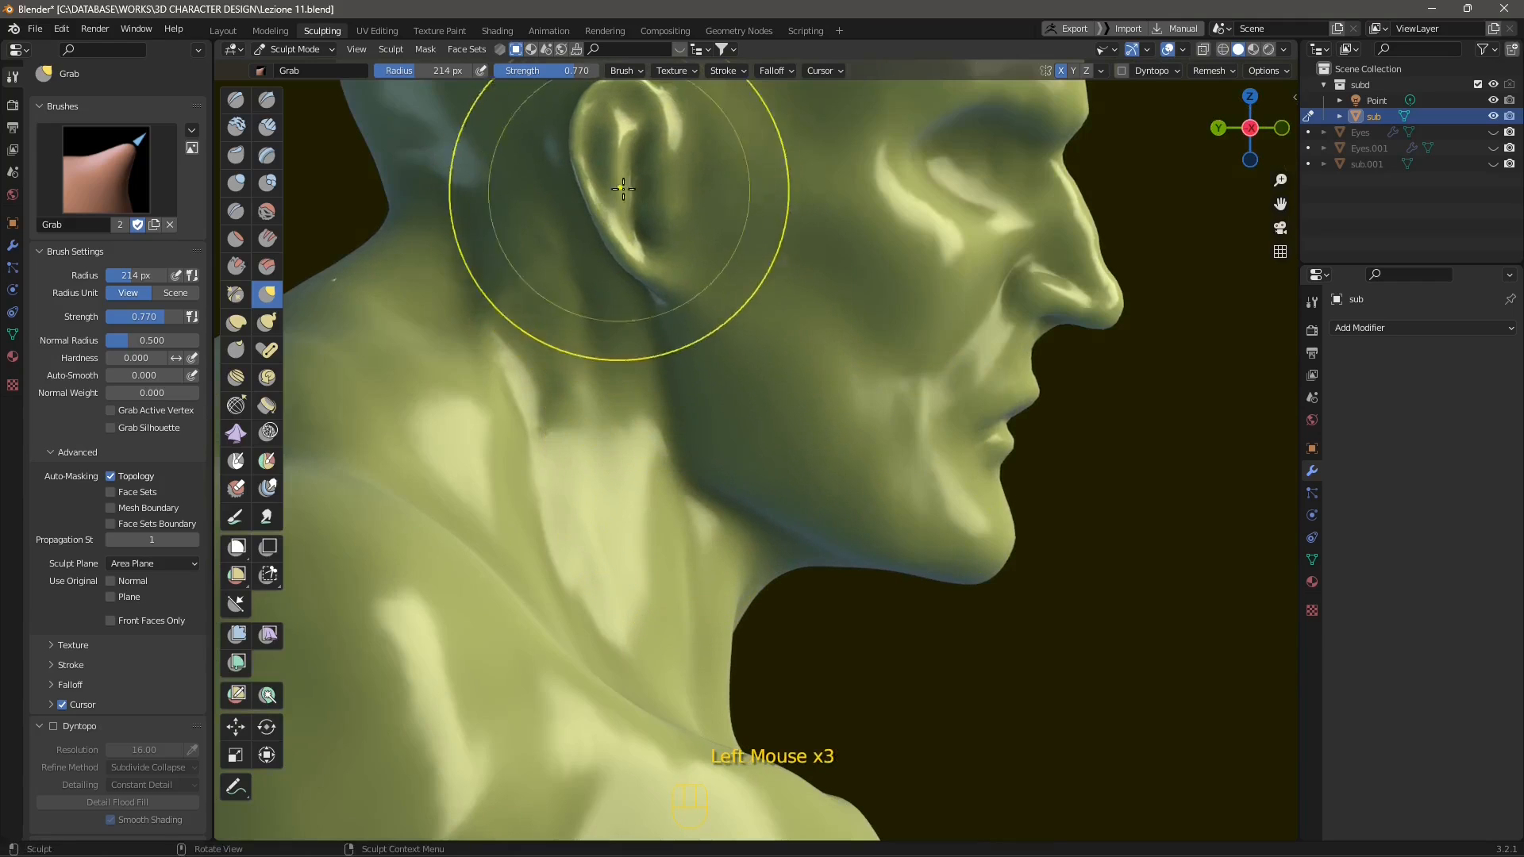
# Step: Refine the ear's outline by grabbing its front and lobe slightly forward and its upper and rear edges slightly back
pyautogui.keyDown('shift'); pyautogui.moveTo(658, 183); pyautogui.dragTo(680, 279, button='middle'); pyautogui.keyUp('shift')
pyautogui.moveTo(696, 215); pyautogui.dragTo(705, 233)
pyautogui.moveTo(658, 365); pyautogui.dragTo(672, 367)
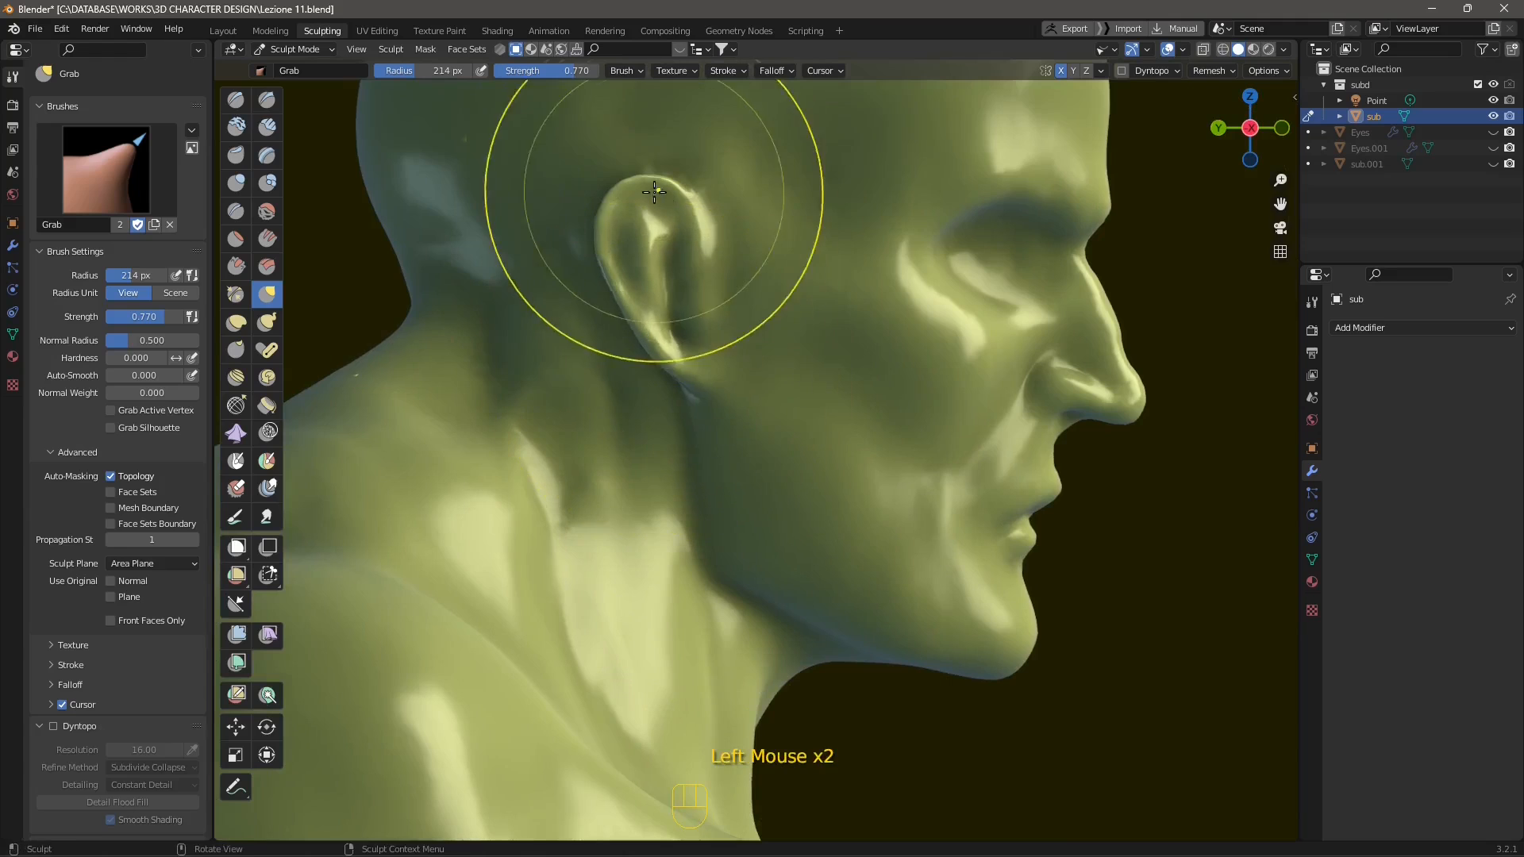
pyautogui.moveTo(654, 193); pyautogui.dragTo(646, 195)
pyautogui.moveTo(629, 275); pyautogui.dragTo(621, 279)
pyautogui.moveTo(629, 328); pyautogui.dragTo(624, 330)
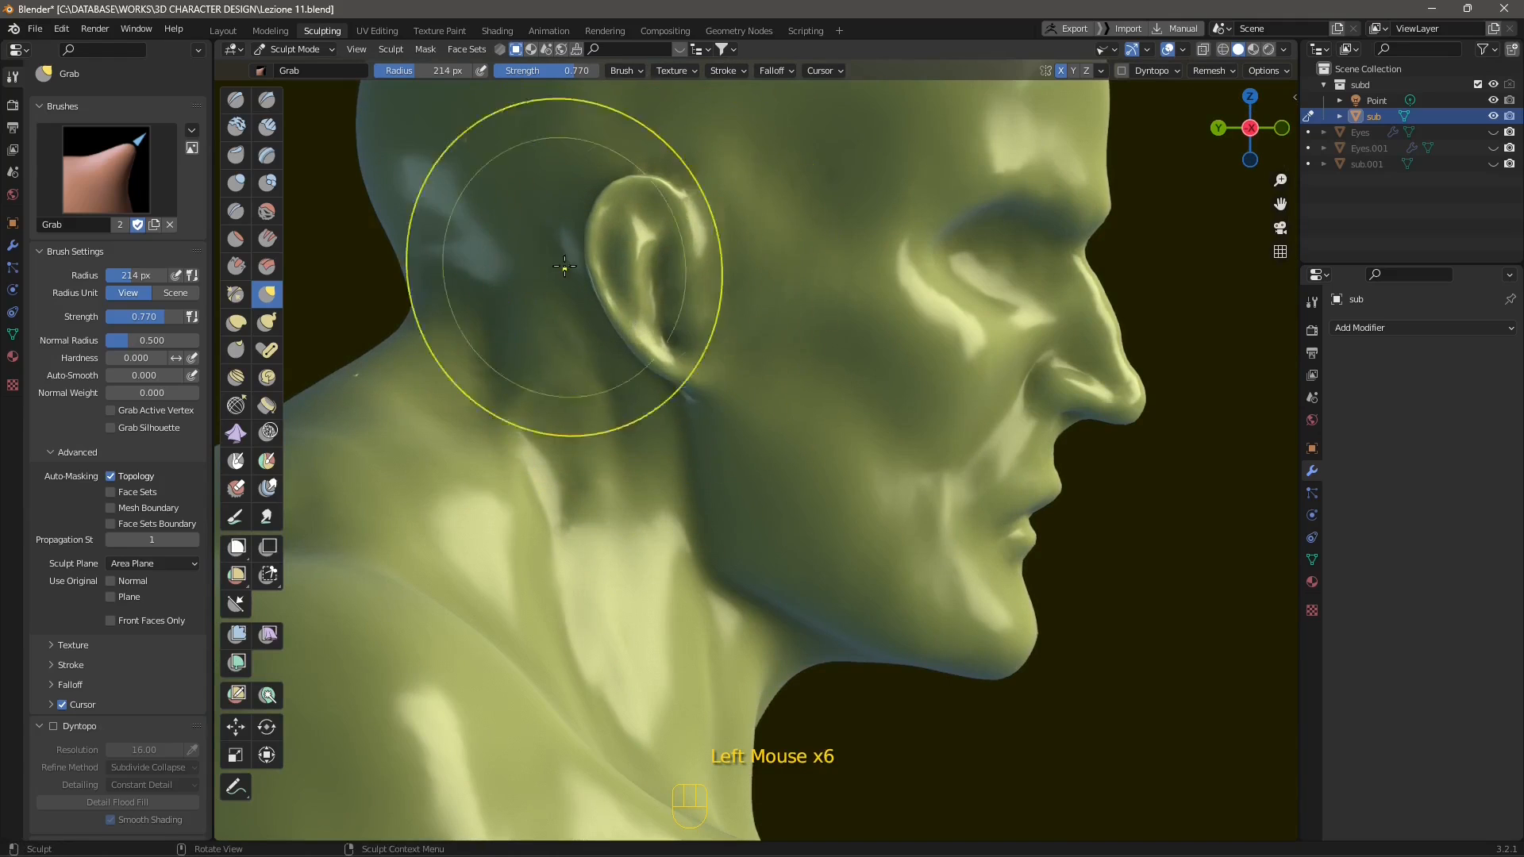
# Step: Try stretching the top of the ear up and back, and undo that stroke
pyautogui.moveTo(631, 185); pyautogui.dragTo(552, 96)
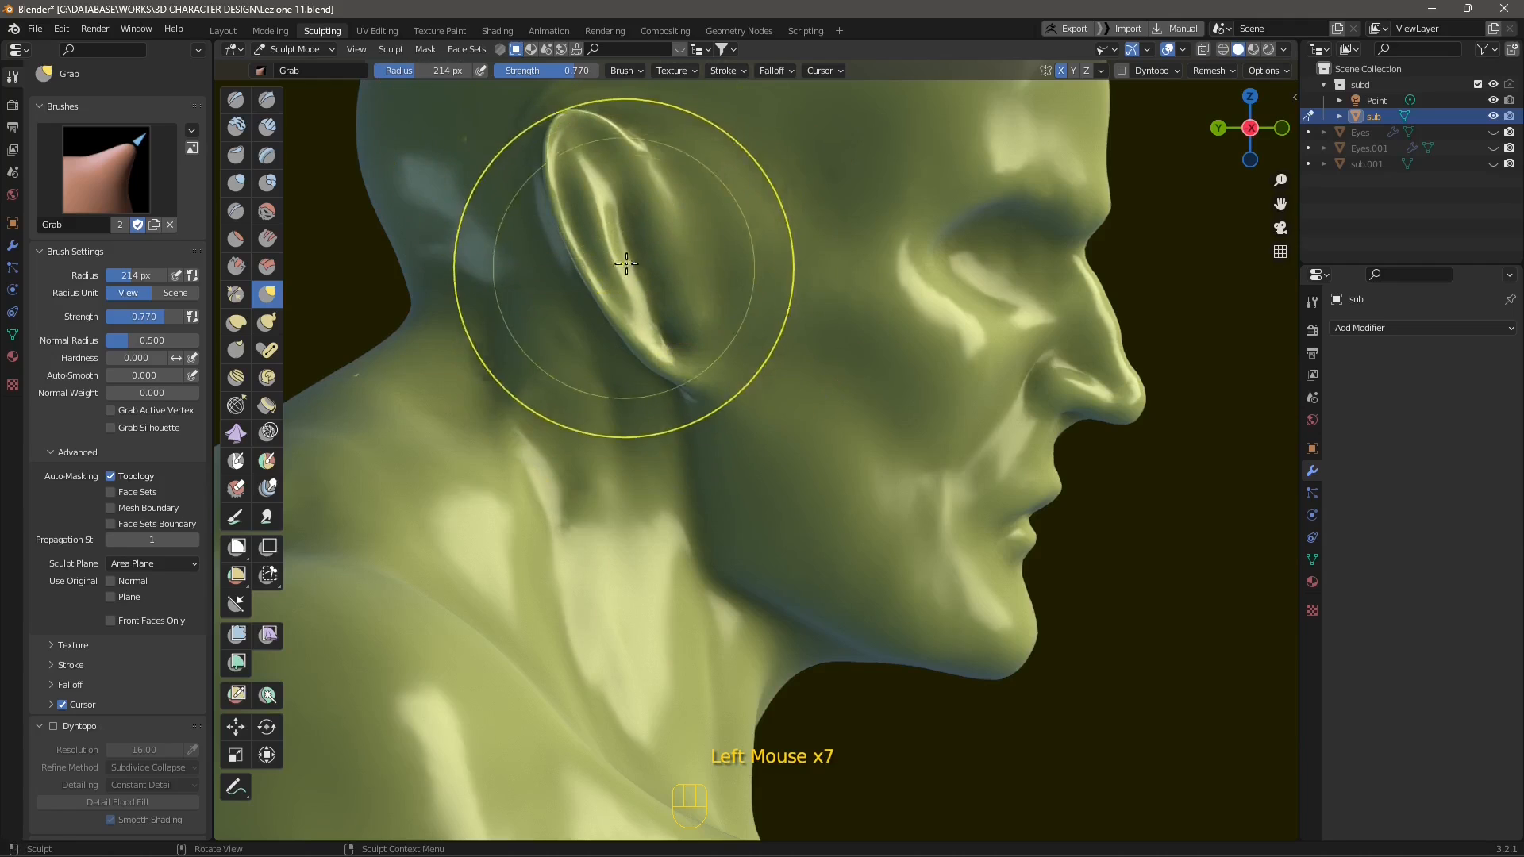
pyautogui.hotkey('ctrl', 'z')
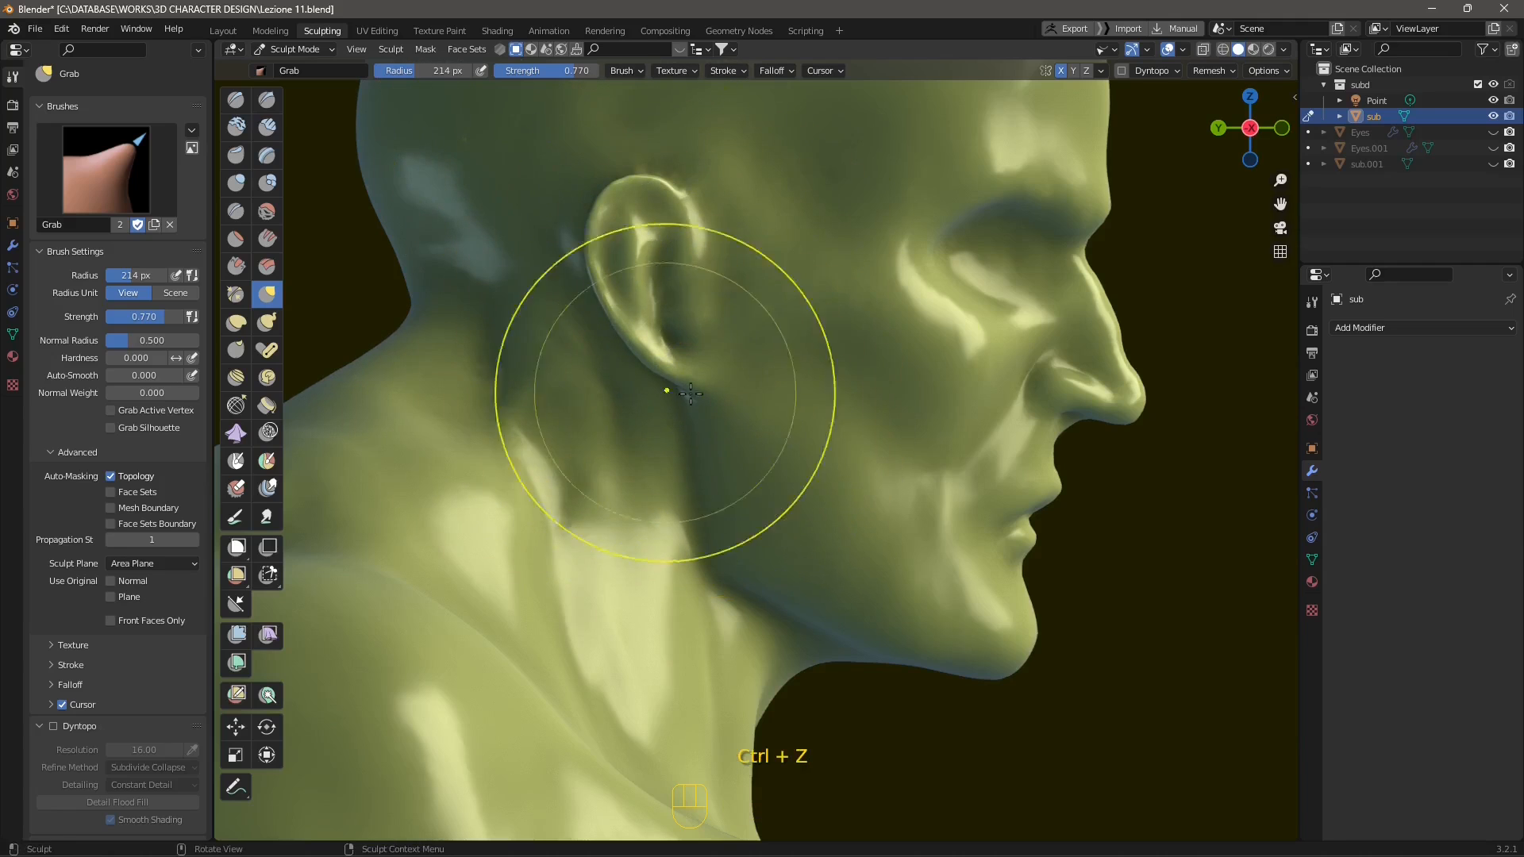
# Step: Reshape the jawline with the Grab brush, pulling the jaw corner back and the underside towards the chin down
pyautogui.keyDown('shift'); pyautogui.moveTo(932, 611); pyautogui.dragTo(946, 555, button='middle'); pyautogui.keyUp('shift')
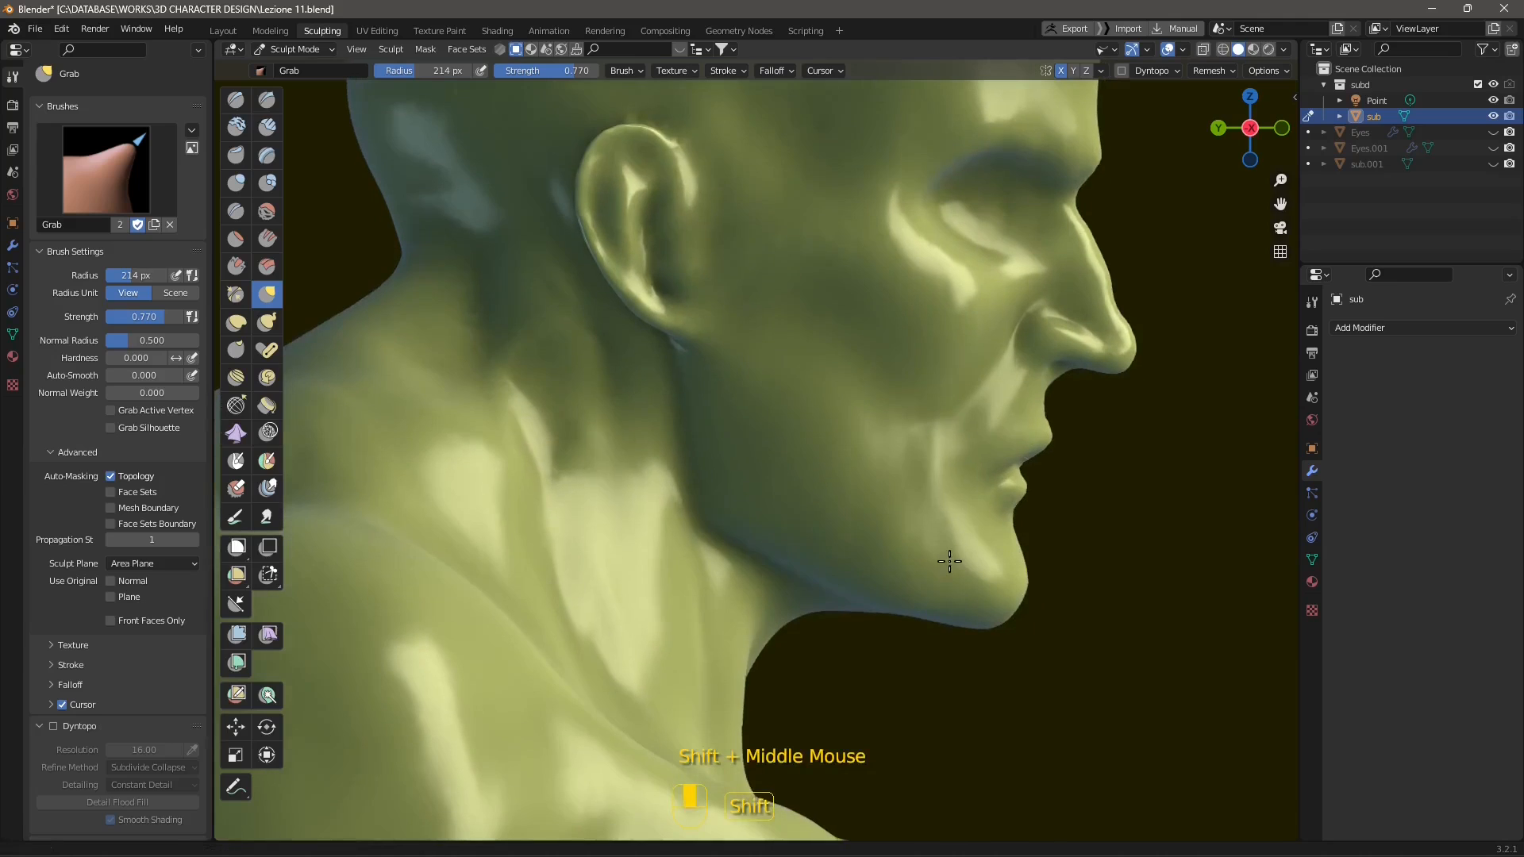
pyautogui.moveTo(724, 431)
pyautogui.mouseDown()
pyautogui.moveTo(651, 477)
pyautogui.moveTo(582, 561)
pyautogui.moveTo(699, 397)
pyautogui.moveTo(681, 385)
pyautogui.mouseUp()
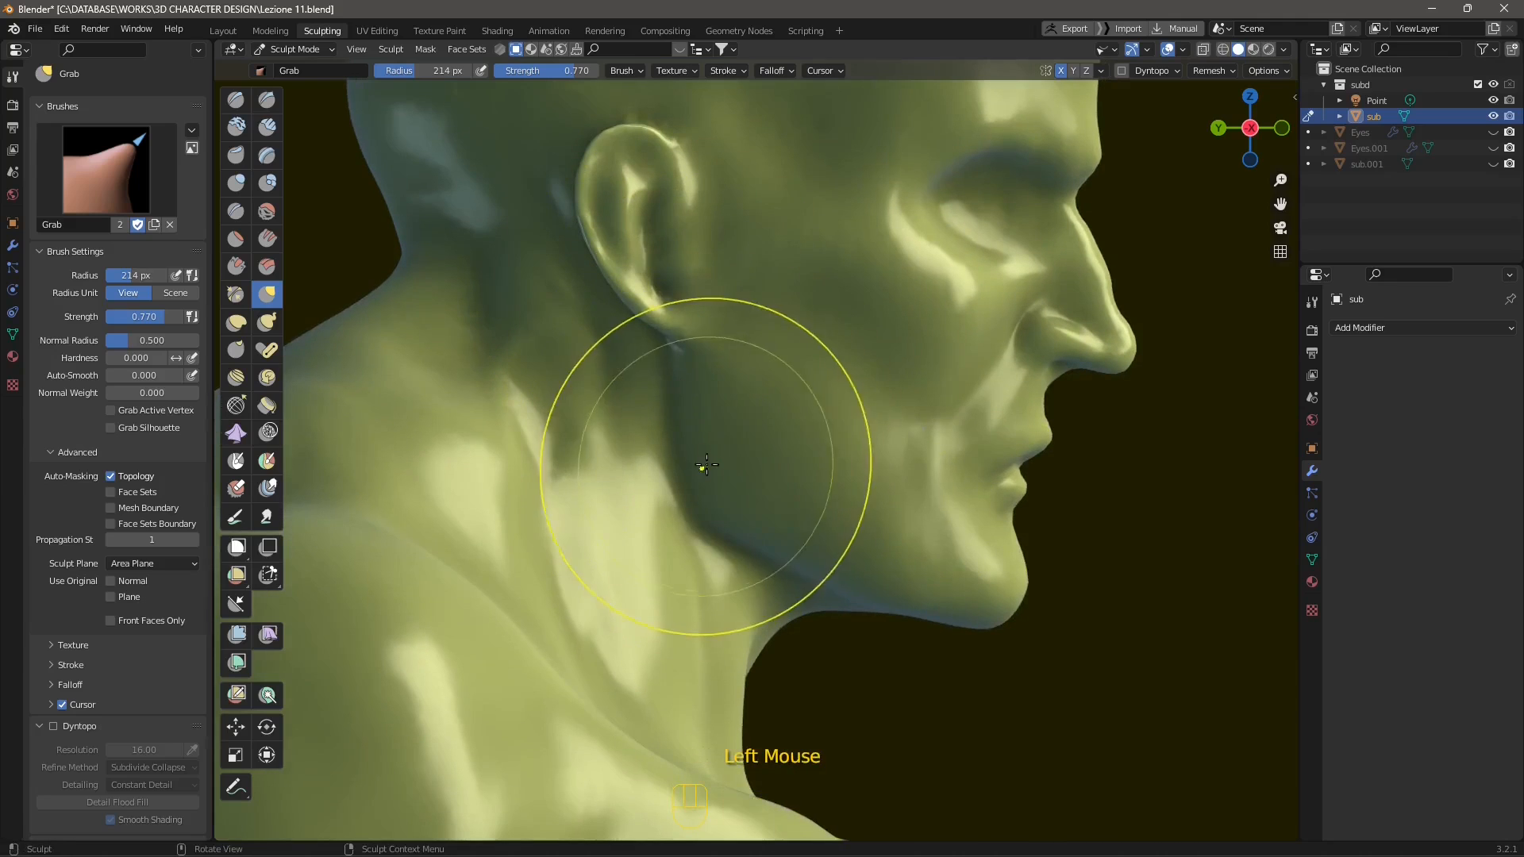
pyautogui.moveTo(698, 469); pyautogui.dragTo(759, 527)
pyautogui.moveTo(841, 560)
pyautogui.mouseDown()
pyautogui.moveTo(862, 569)
pyautogui.moveTo(850, 704)
pyautogui.moveTo(852, 635)
pyautogui.moveTo(903, 621)
pyautogui.mouseUp()
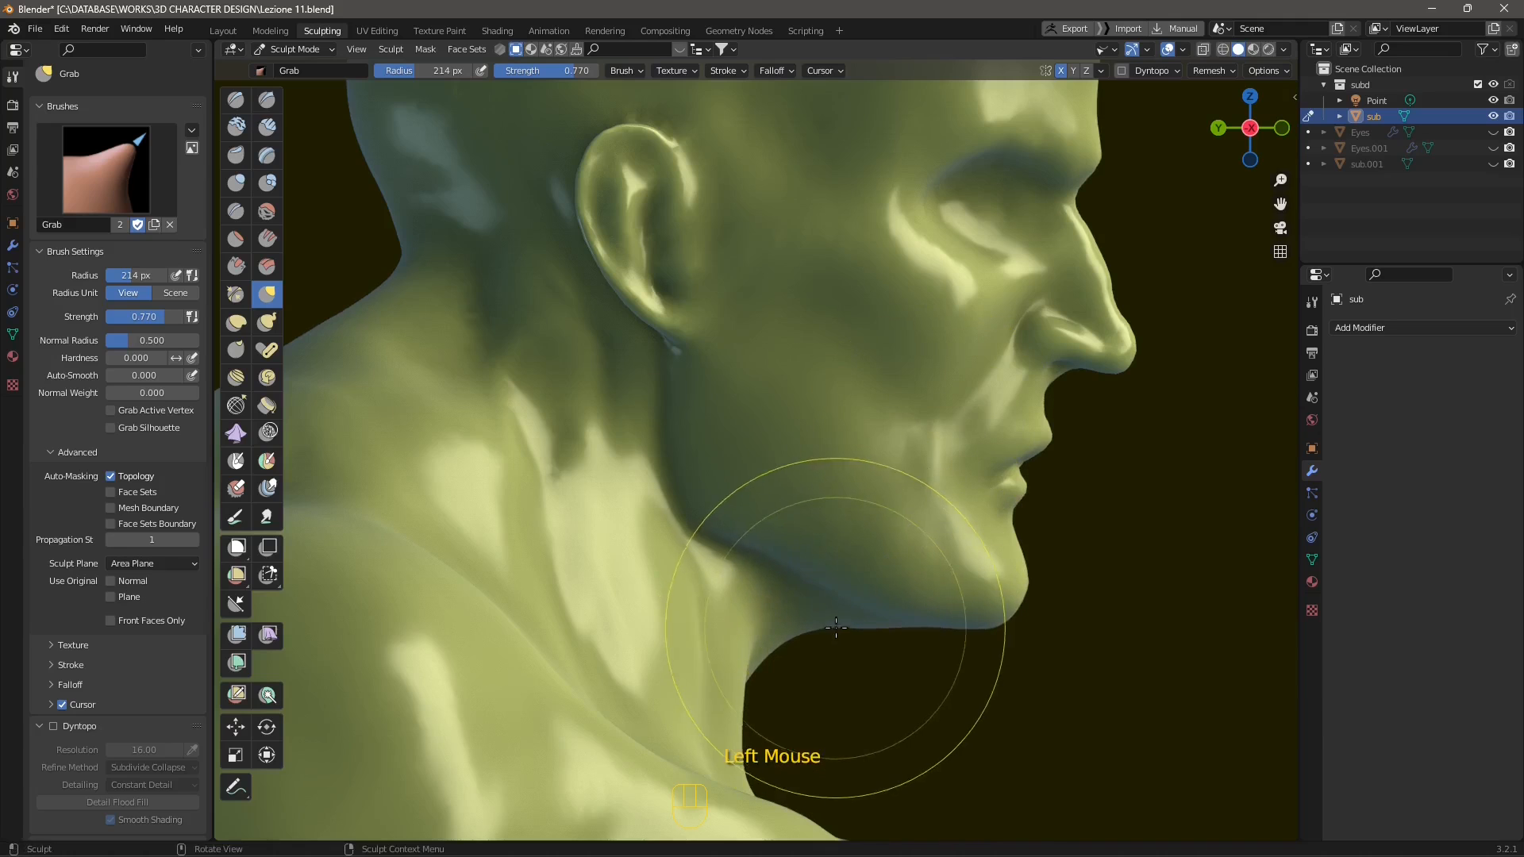
pyautogui.moveTo(889, 561)
pyautogui.mouseDown(button='middle')
pyautogui.moveTo(746, 590)
pyautogui.moveTo(635, 528)
pyautogui.mouseUp(button='middle')
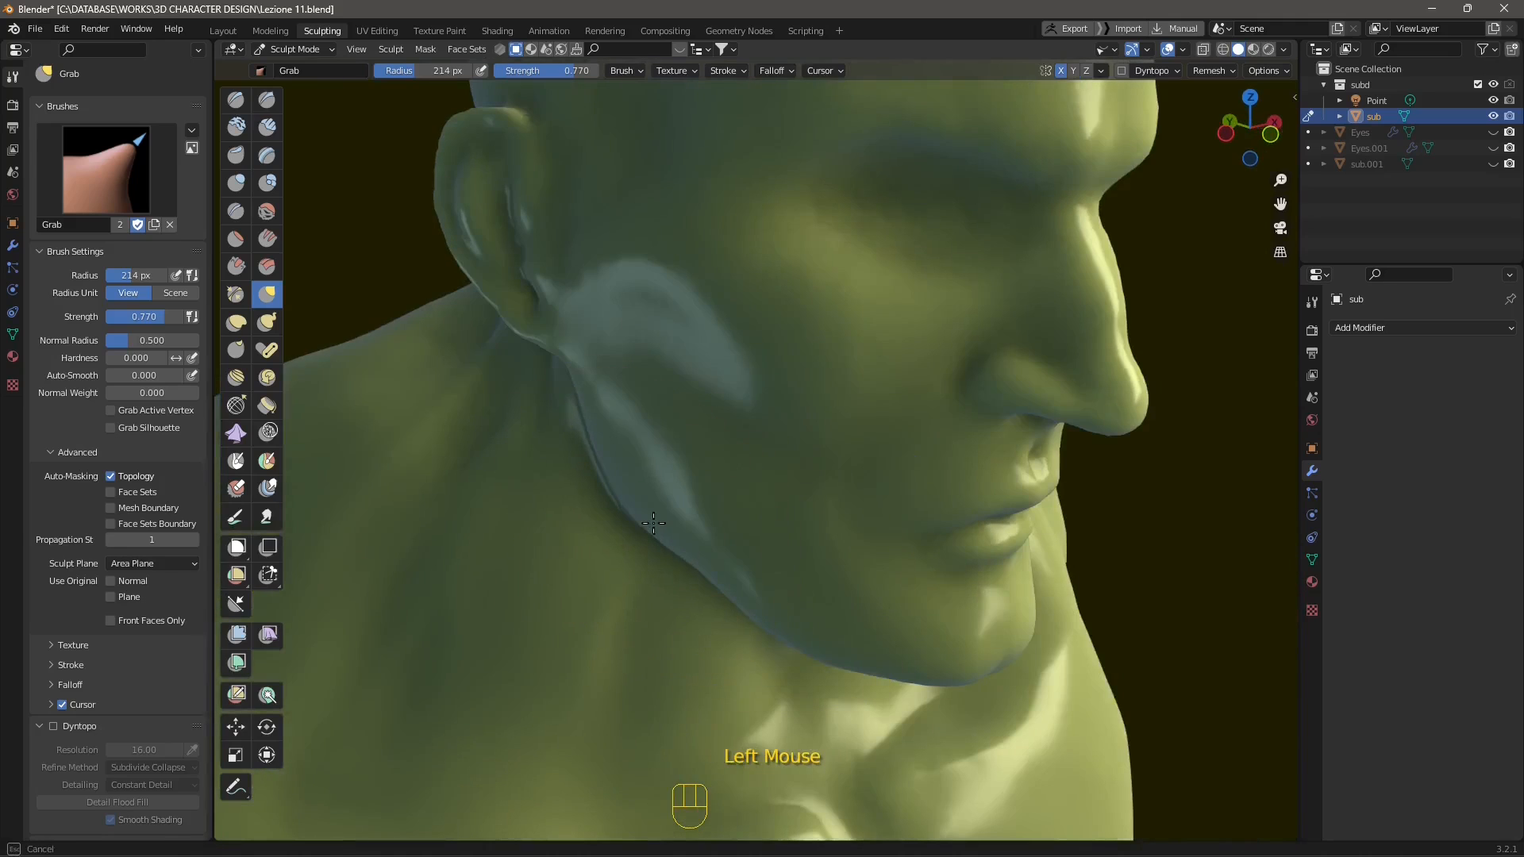
# Step: Reshape the cheek beside the nose with the Grab brush, checking the face from the front and side
pyautogui.scroll(-3, 841, 592)
pyautogui.moveTo(738, 487)
pyautogui.mouseDown(button='middle')
pyautogui.moveTo(891, 544)
pyautogui.moveTo(843, 404)
pyautogui.mouseUp(button='middle')
pyautogui.keyDown('shift'); pyautogui.scroll(2, 803, 255); pyautogui.keyUp('shift')
pyautogui.moveTo(802, 255)
pyautogui.mouseDown(button='middle')
pyautogui.moveTo(793, 415)
pyautogui.moveTo(866, 447)
pyautogui.moveTo(794, 440)
pyautogui.mouseUp(button='middle')
pyautogui.scroll(-2, 793, 439)
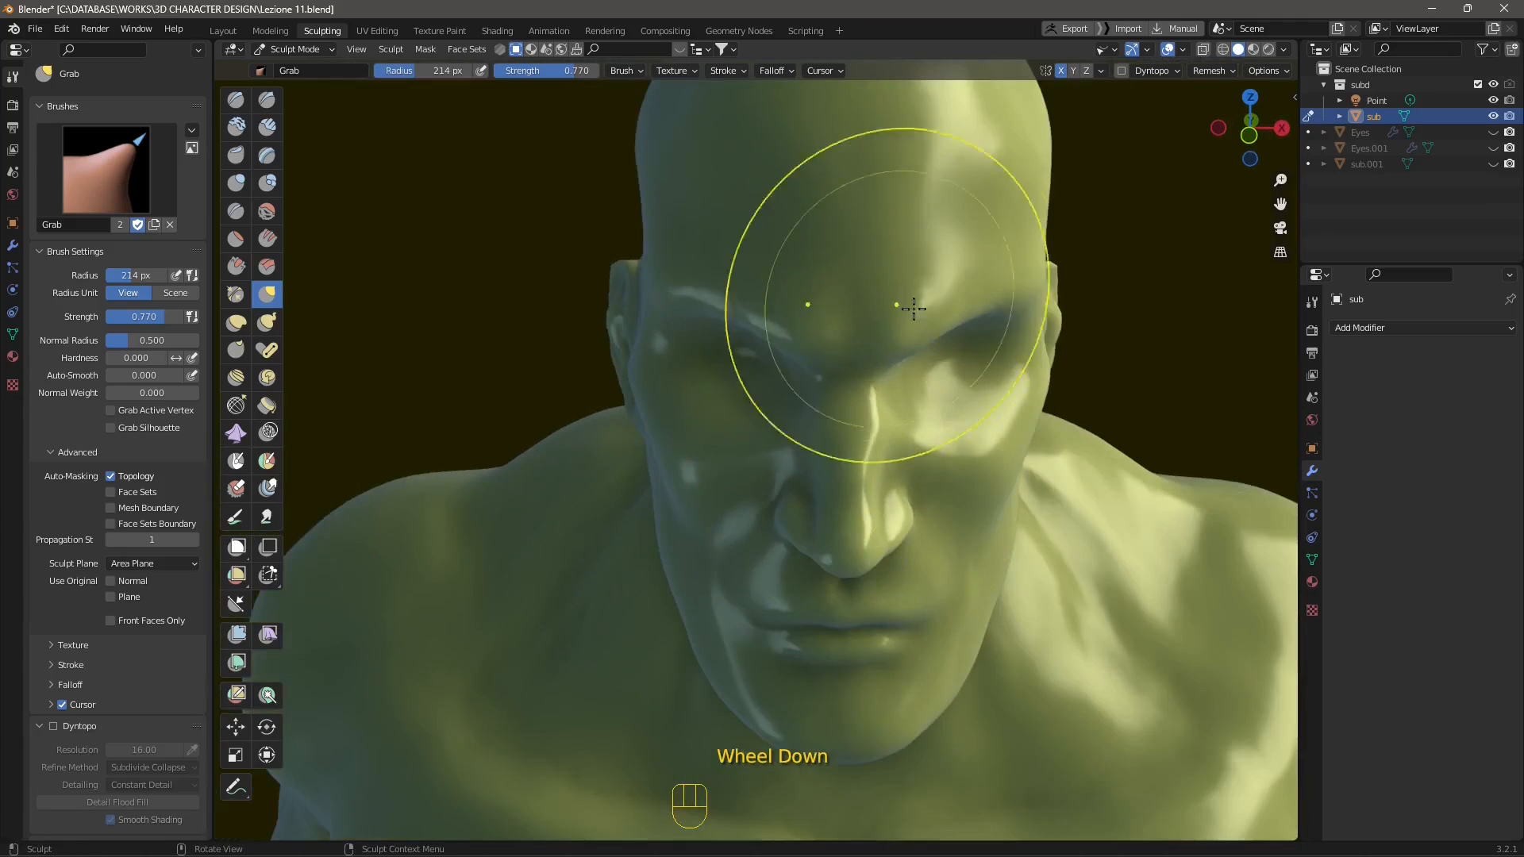
pyautogui.scroll(2, 833, 365)
pyautogui.moveTo(833, 365)
pyautogui.mouseDown(button='middle')
pyautogui.moveTo(751, 412)
pyautogui.moveTo(849, 390)
pyautogui.moveTo(935, 418)
pyautogui.mouseUp(button='middle')
pyautogui.scroll(-2, 751, 412)
pyautogui.scroll(2, 936, 418)
pyautogui.moveTo(937, 418)
pyautogui.mouseDown()
pyautogui.moveTo(1007, 408)
pyautogui.moveTo(994, 409)
pyautogui.mouseUp()
pyautogui.moveTo(1022, 475); pyautogui.dragTo(996, 475, button='middle')
pyautogui.moveTo(994, 464); pyautogui.dragTo(1004, 428)
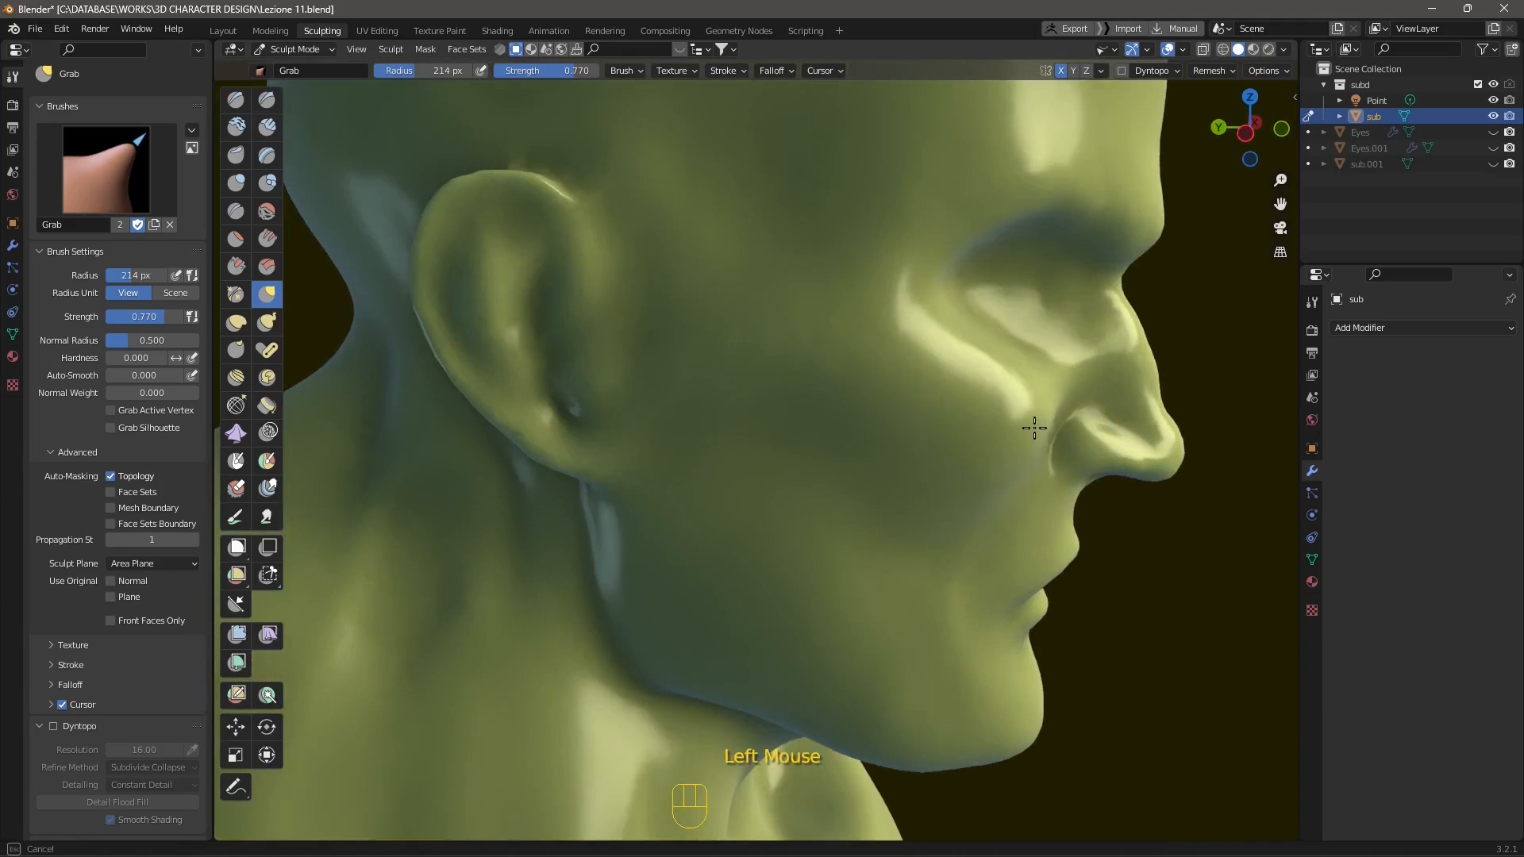
# Step: Adjust the chin and the lip area in profile with the Grab brush
pyautogui.scroll(-3, 874, 422)
pyautogui.moveTo(873, 421); pyautogui.dragTo(863, 498, button='middle')
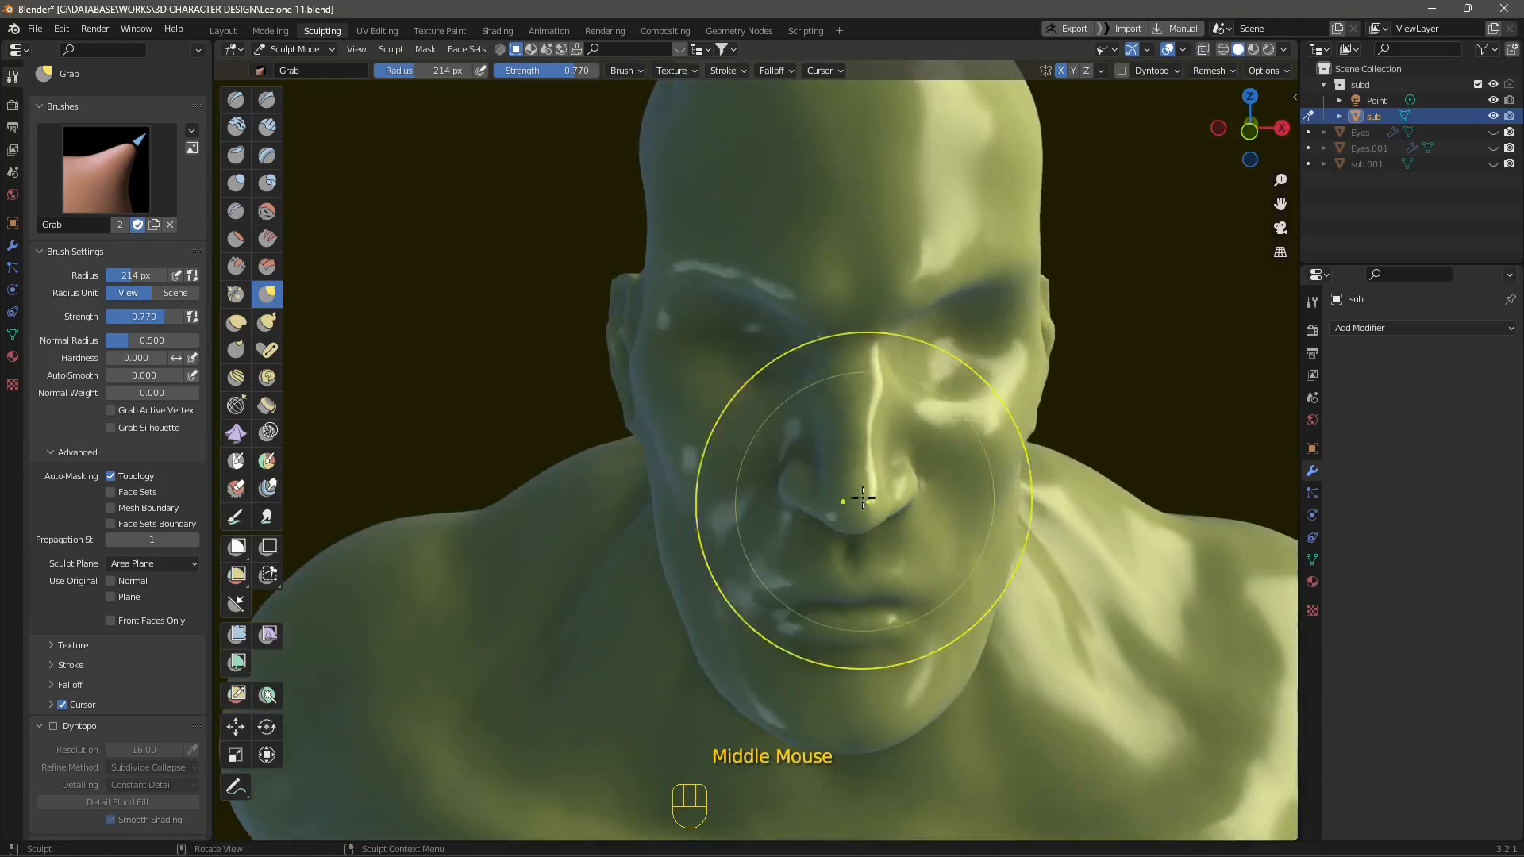
pyautogui.moveTo(673, 405); pyautogui.dragTo(889, 534, button='middle')
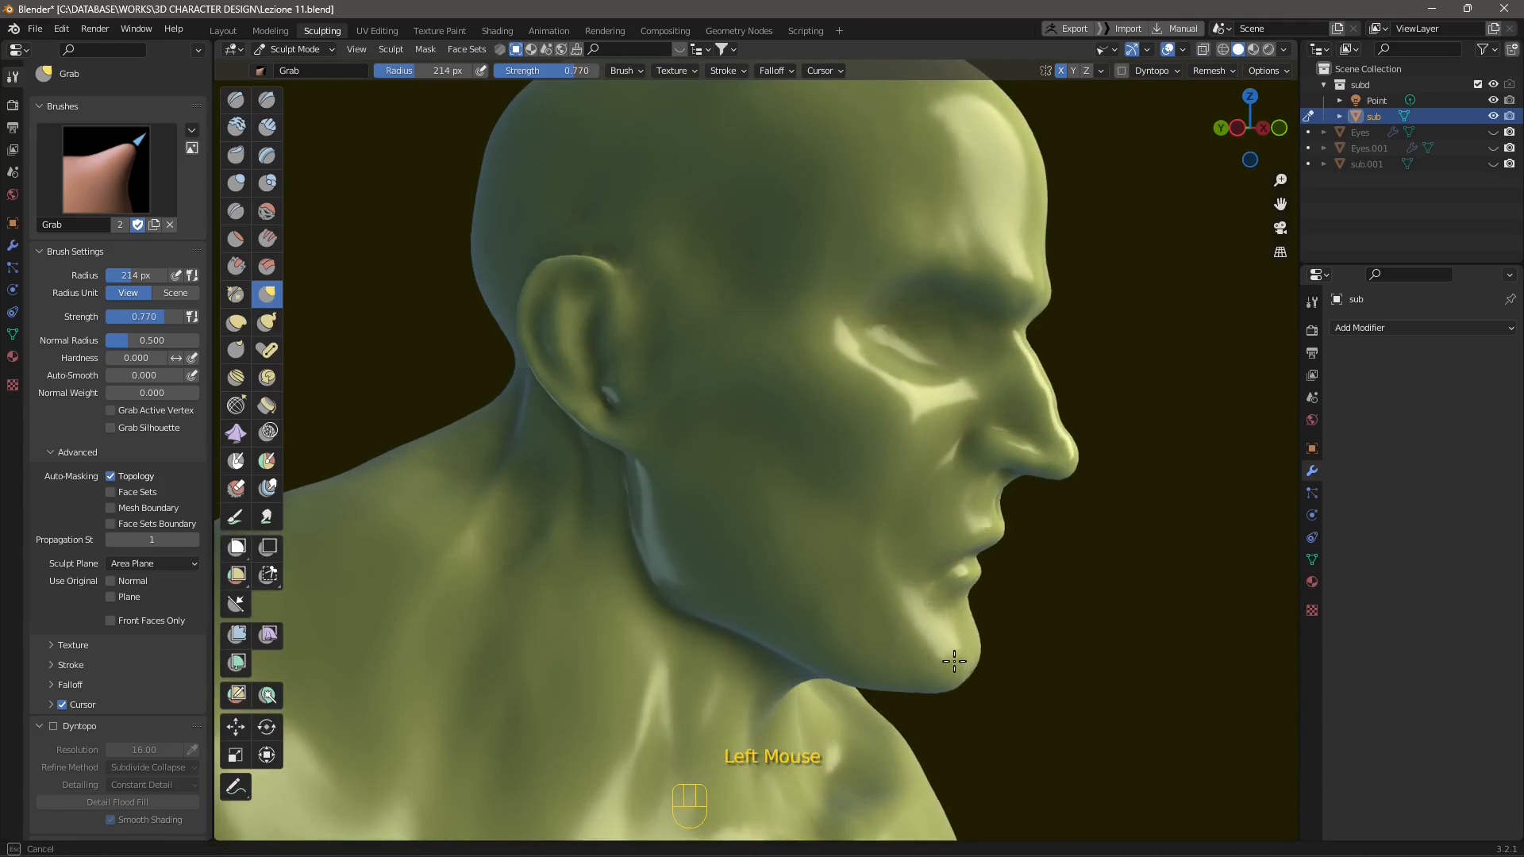
pyautogui.keyDown('shift'); pyautogui.moveTo(982, 613); pyautogui.dragTo(992, 506, button='middle'); pyautogui.keyUp('shift')
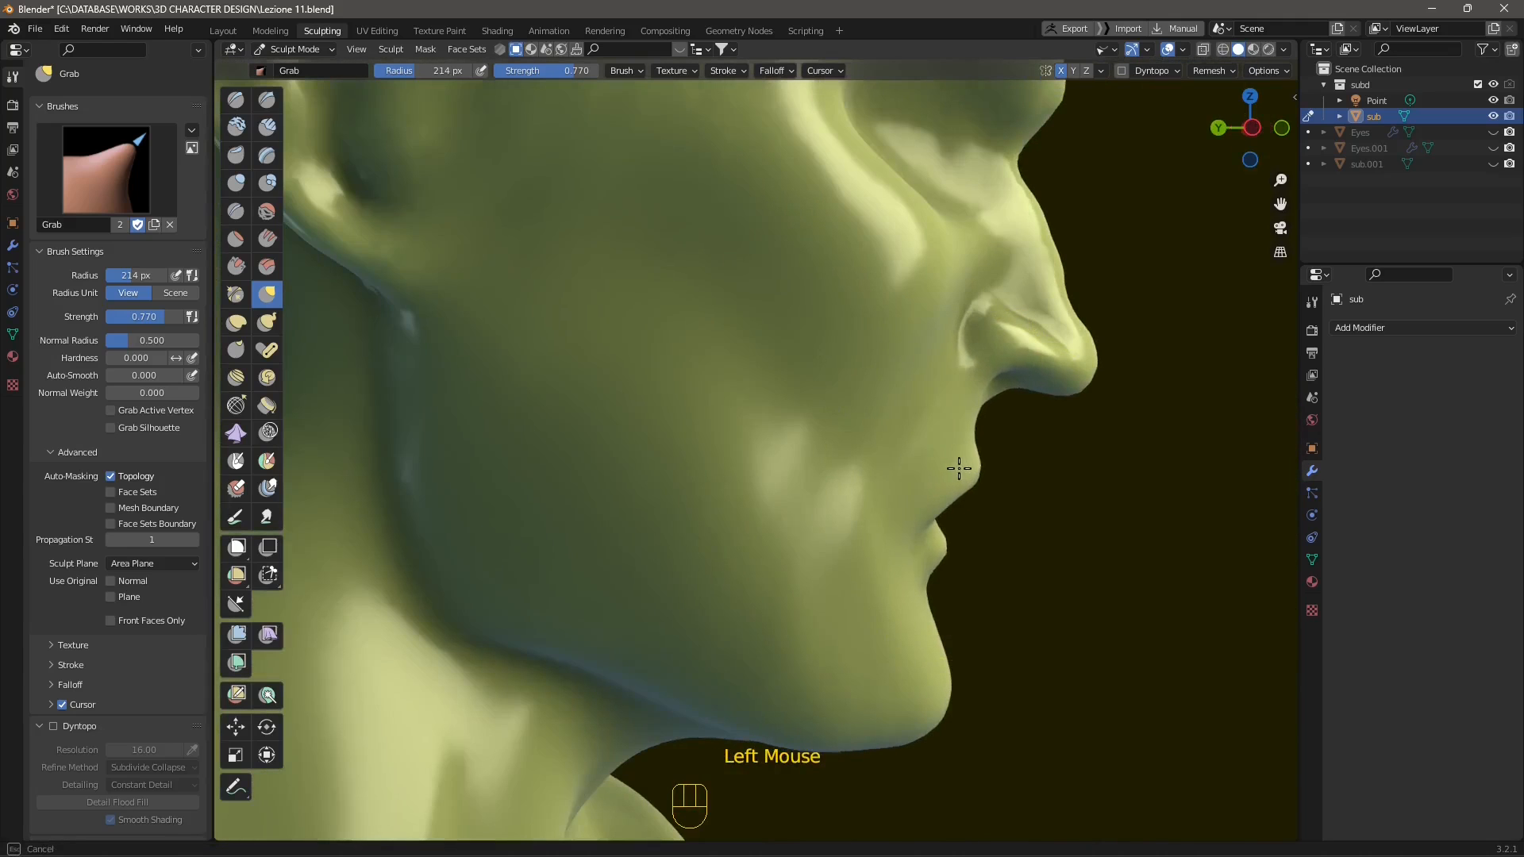
pyautogui.moveTo(953, 483); pyautogui.dragTo(878, 531, button='middle')
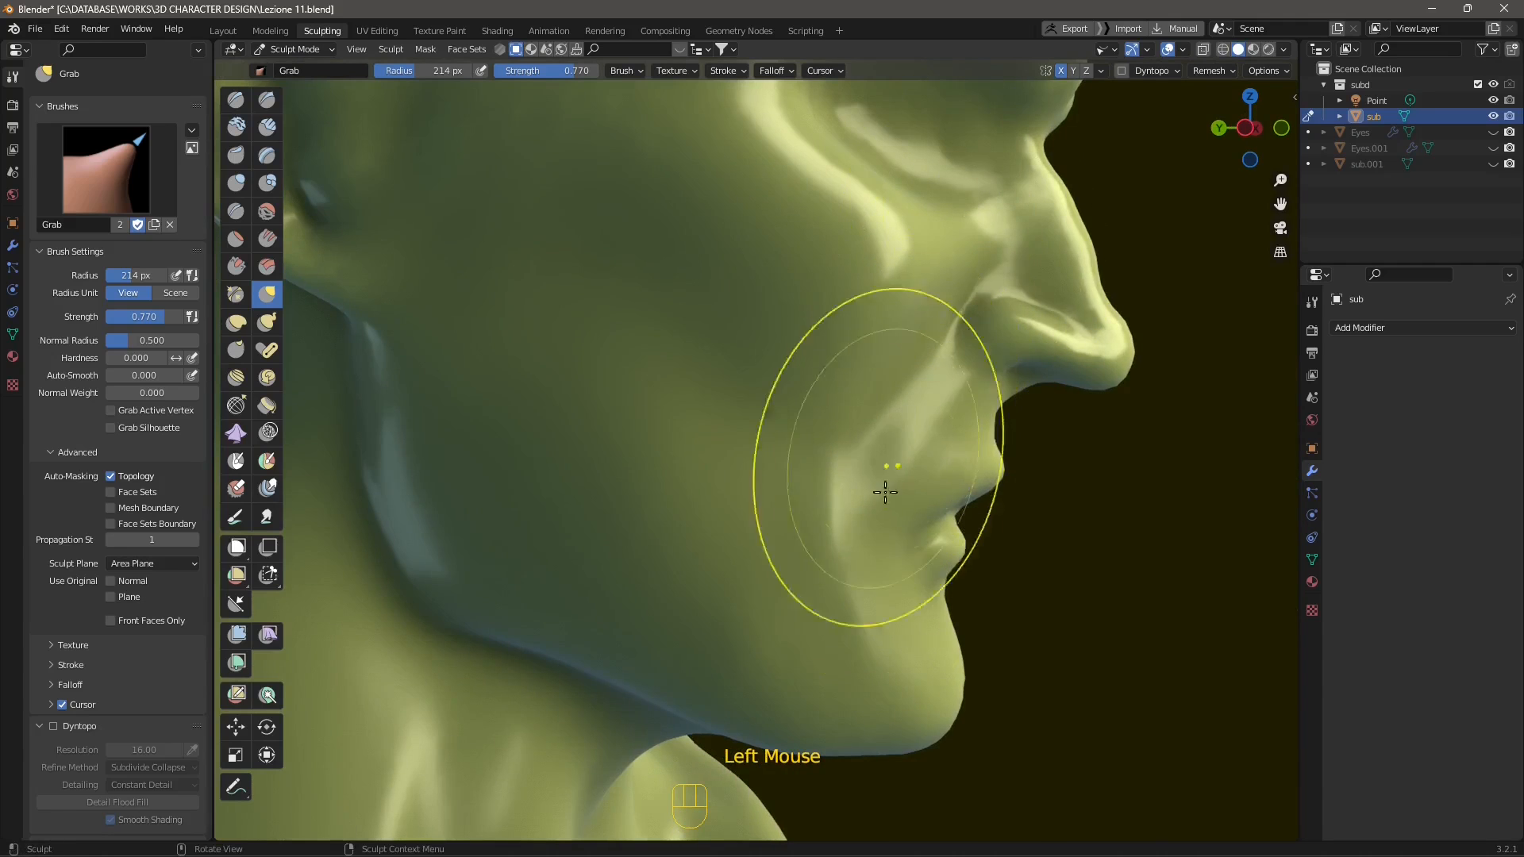
# Step: Reshape the side of the face between the cheekbone and the ear with the Grab brush, working from above
pyautogui.moveTo(884, 492); pyautogui.dragTo(887, 286, button='middle')
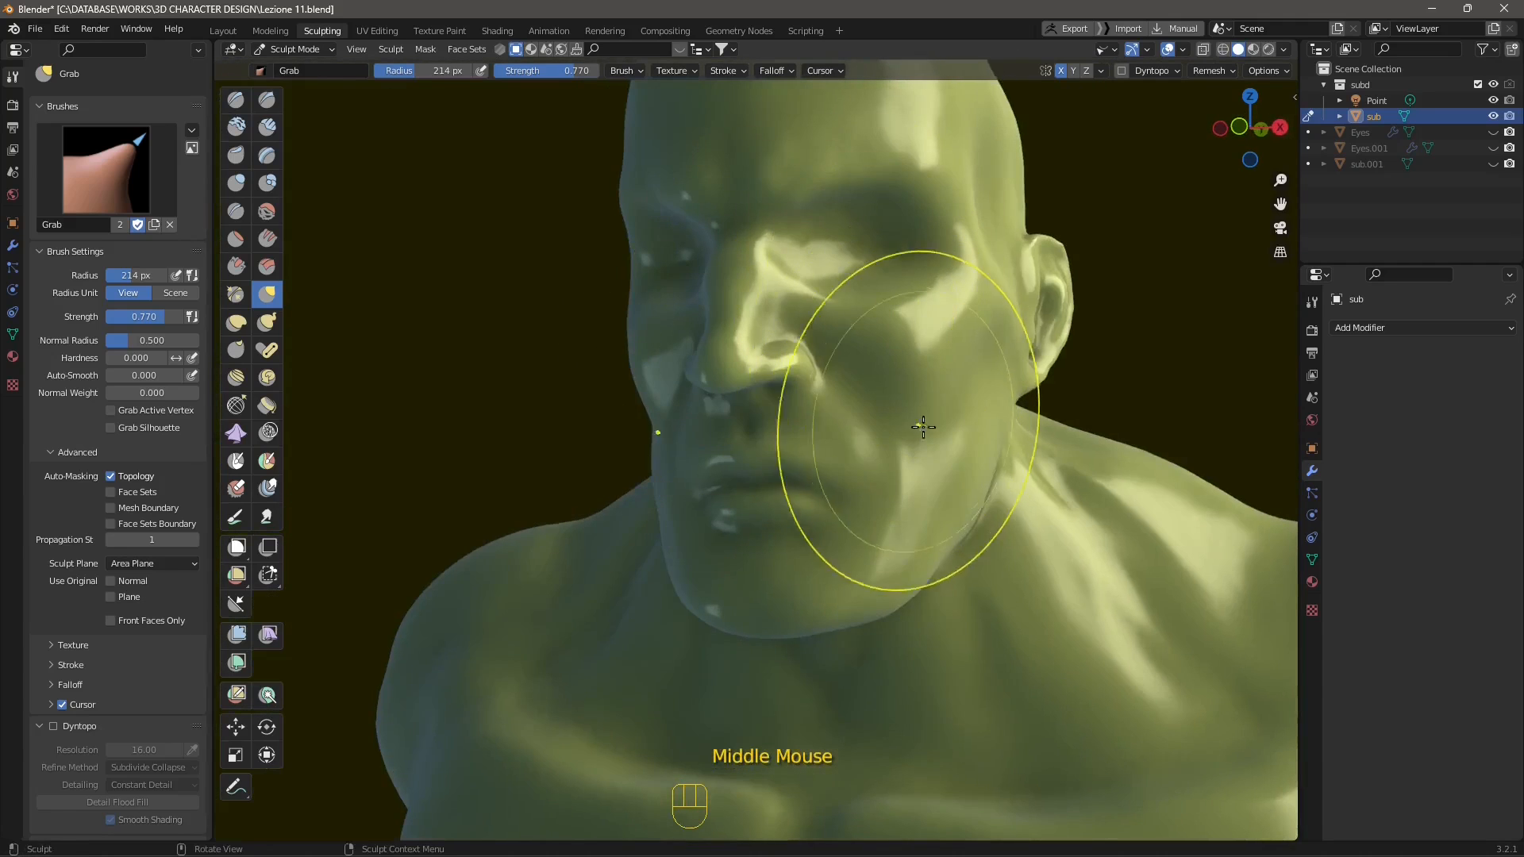
pyautogui.moveTo(923, 427); pyautogui.dragTo(913, 397, button='middle')
pyautogui.moveTo(939, 326); pyautogui.dragTo(952, 388, button='middle')
pyautogui.scroll(2, 1013, 415)
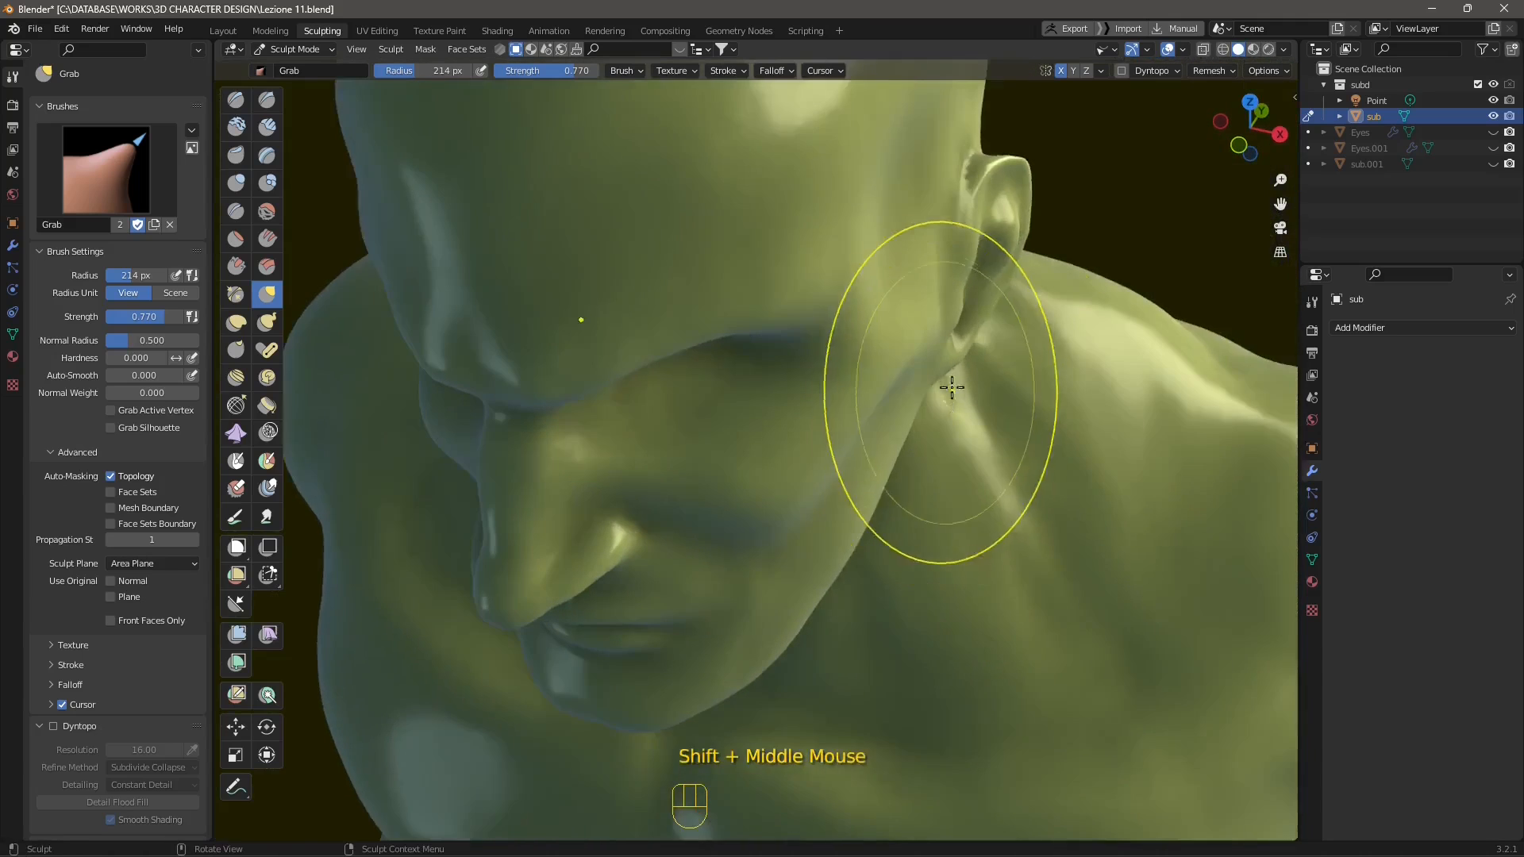
pyautogui.scroll(2, 984, 294)
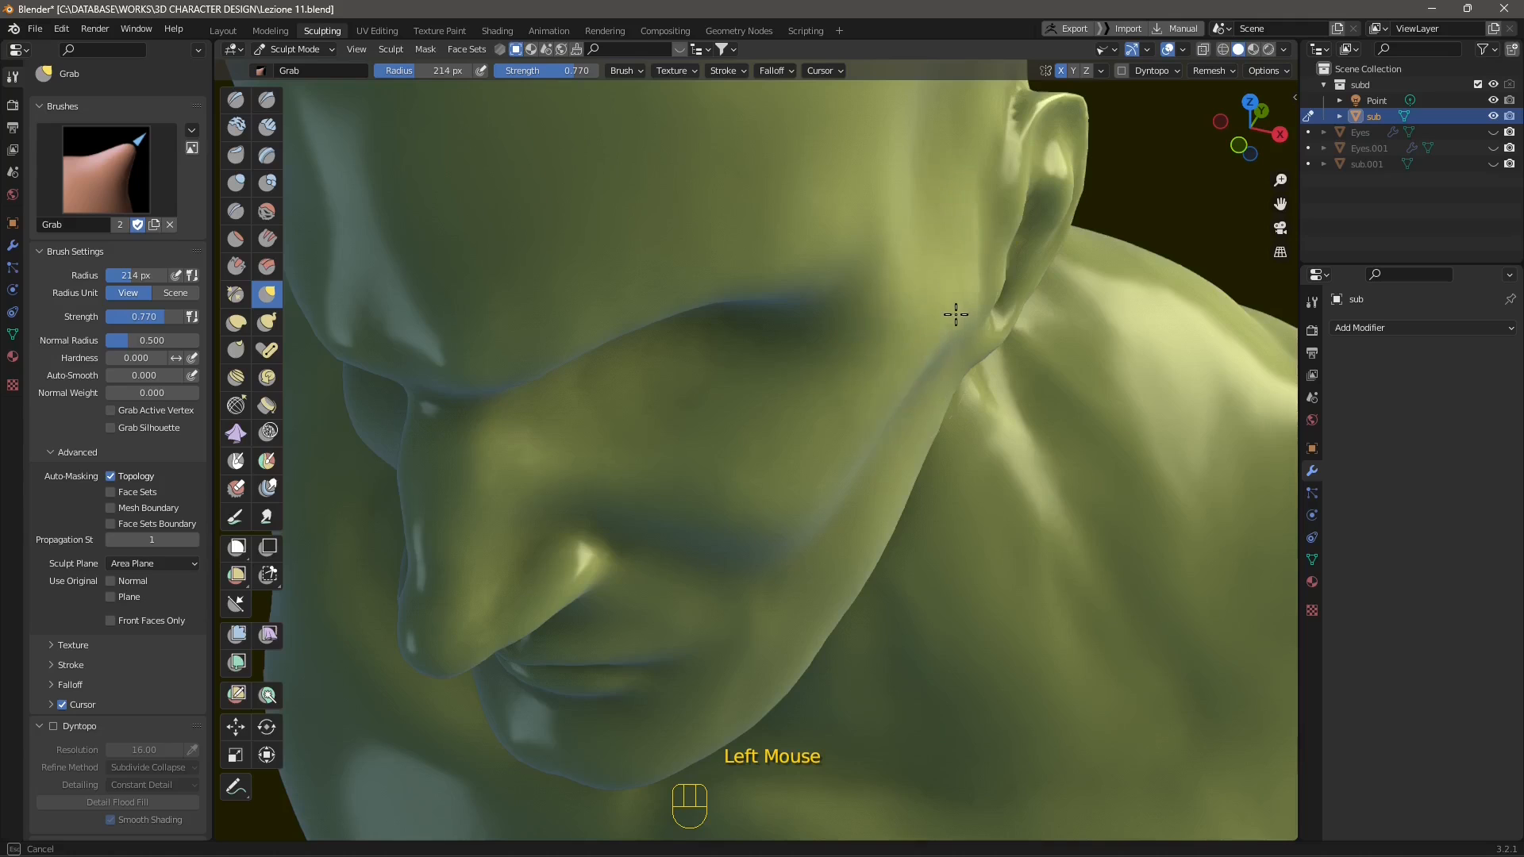
pyautogui.scroll(-3, 935, 418)
pyautogui.moveTo(935, 418)
pyautogui.mouseDown(button='middle')
pyautogui.moveTo(850, 411)
pyautogui.moveTo(799, 452)
pyautogui.moveTo(745, 452)
pyautogui.moveTo(823, 442)
pyautogui.mouseUp(button='middle')
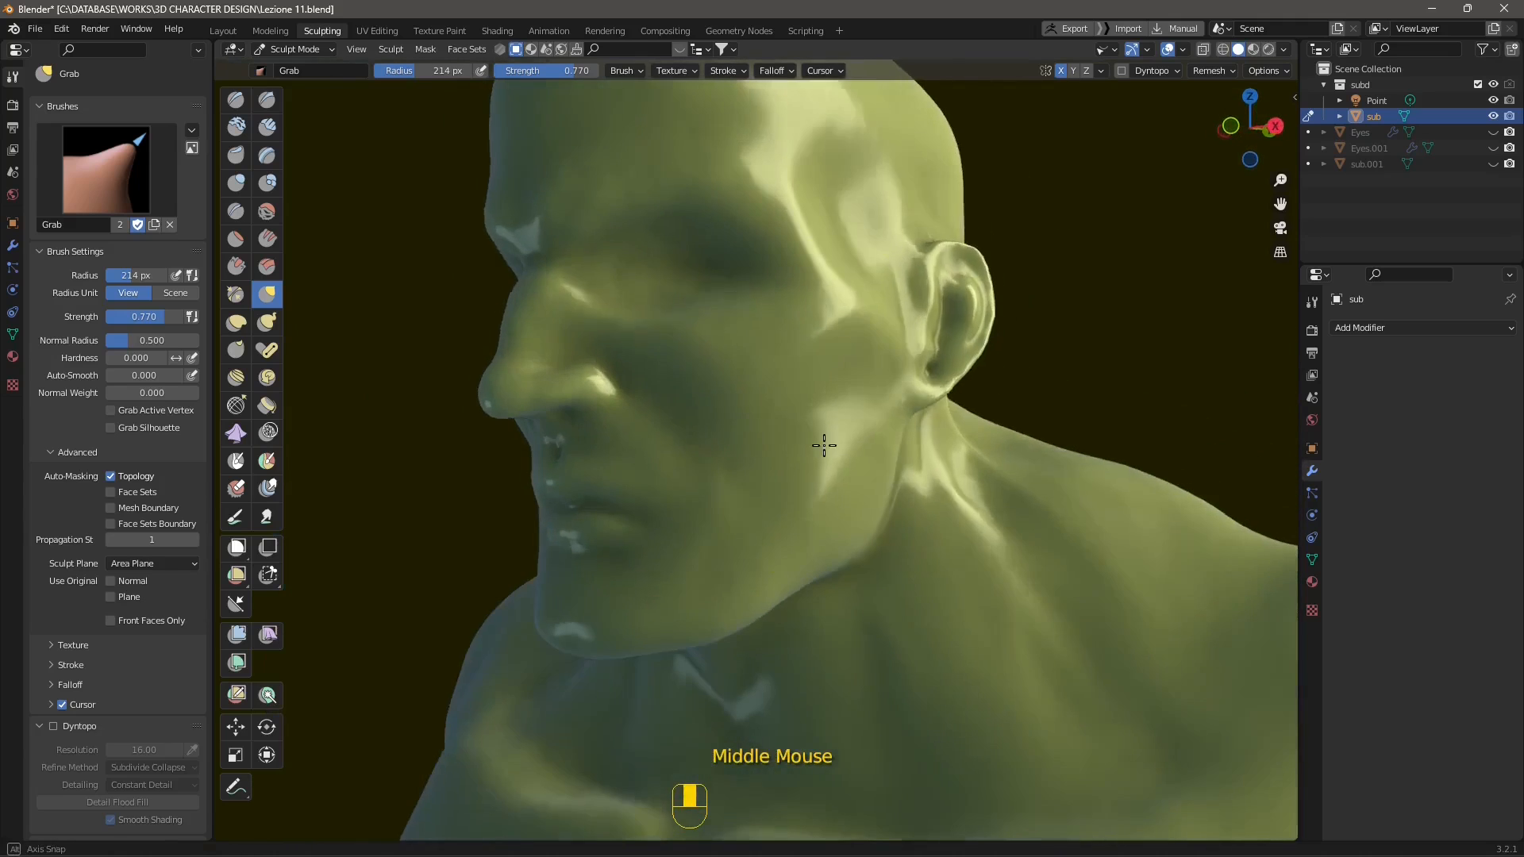
# Step: Reshape the outer brow and the temple with the Grab brush, and undo the last stroke
pyautogui.moveTo(808, 224); pyautogui.dragTo(891, 343, button='middle')
pyautogui.scroll(1, 807, 282)
pyautogui.moveTo(807, 282); pyautogui.dragTo(860, 262, button='middle')
pyautogui.moveTo(860, 261); pyautogui.dragTo(861, 262)
pyautogui.scroll(-2, 820, 309)
pyautogui.moveTo(819, 309); pyautogui.dragTo(870, 471, button='middle')
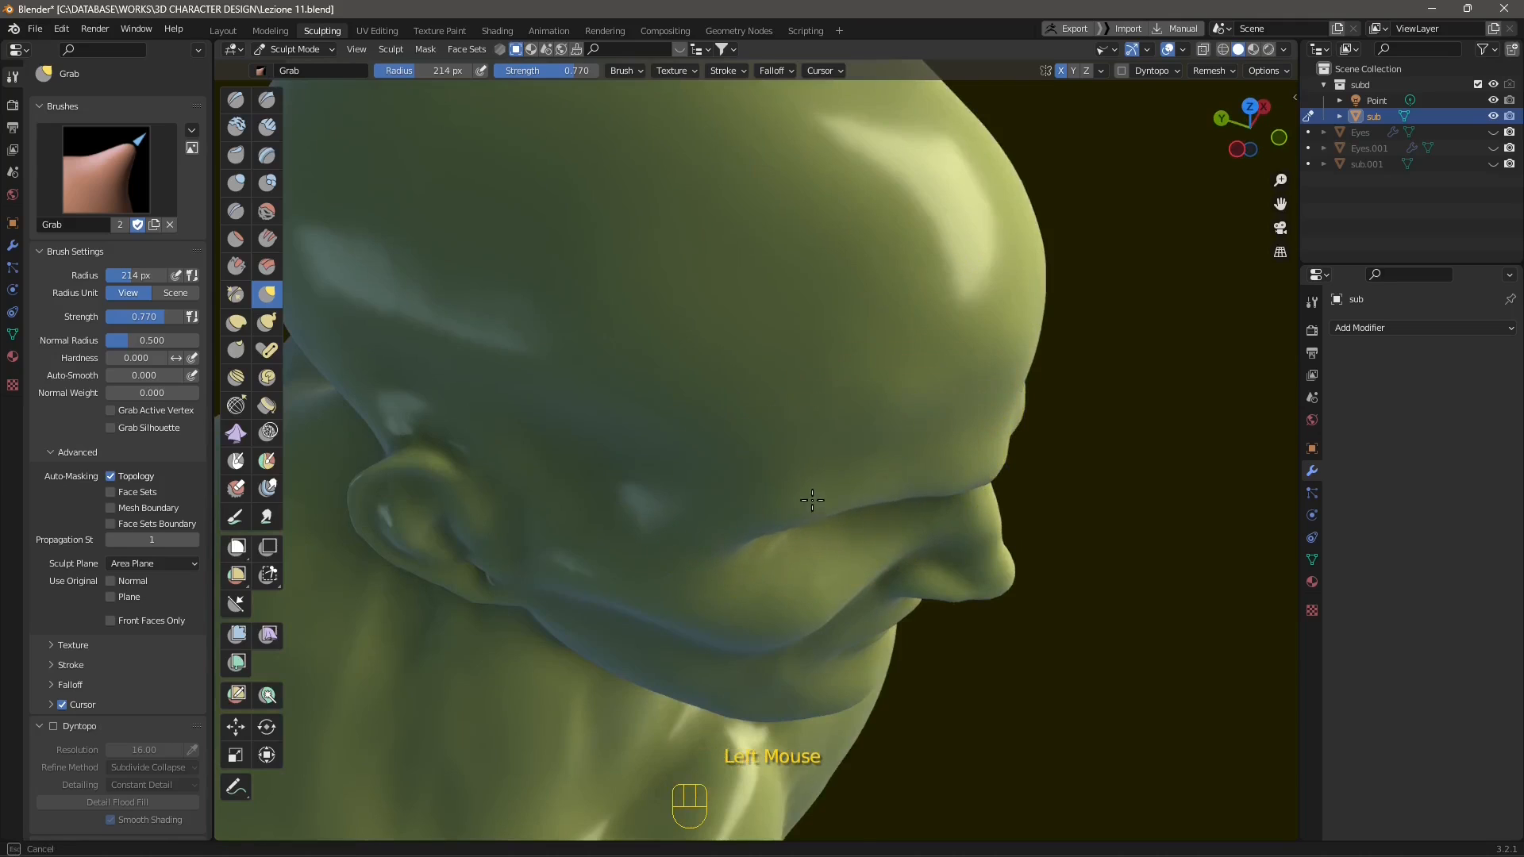
pyautogui.moveTo(812, 500); pyautogui.dragTo(794, 470, button='middle')
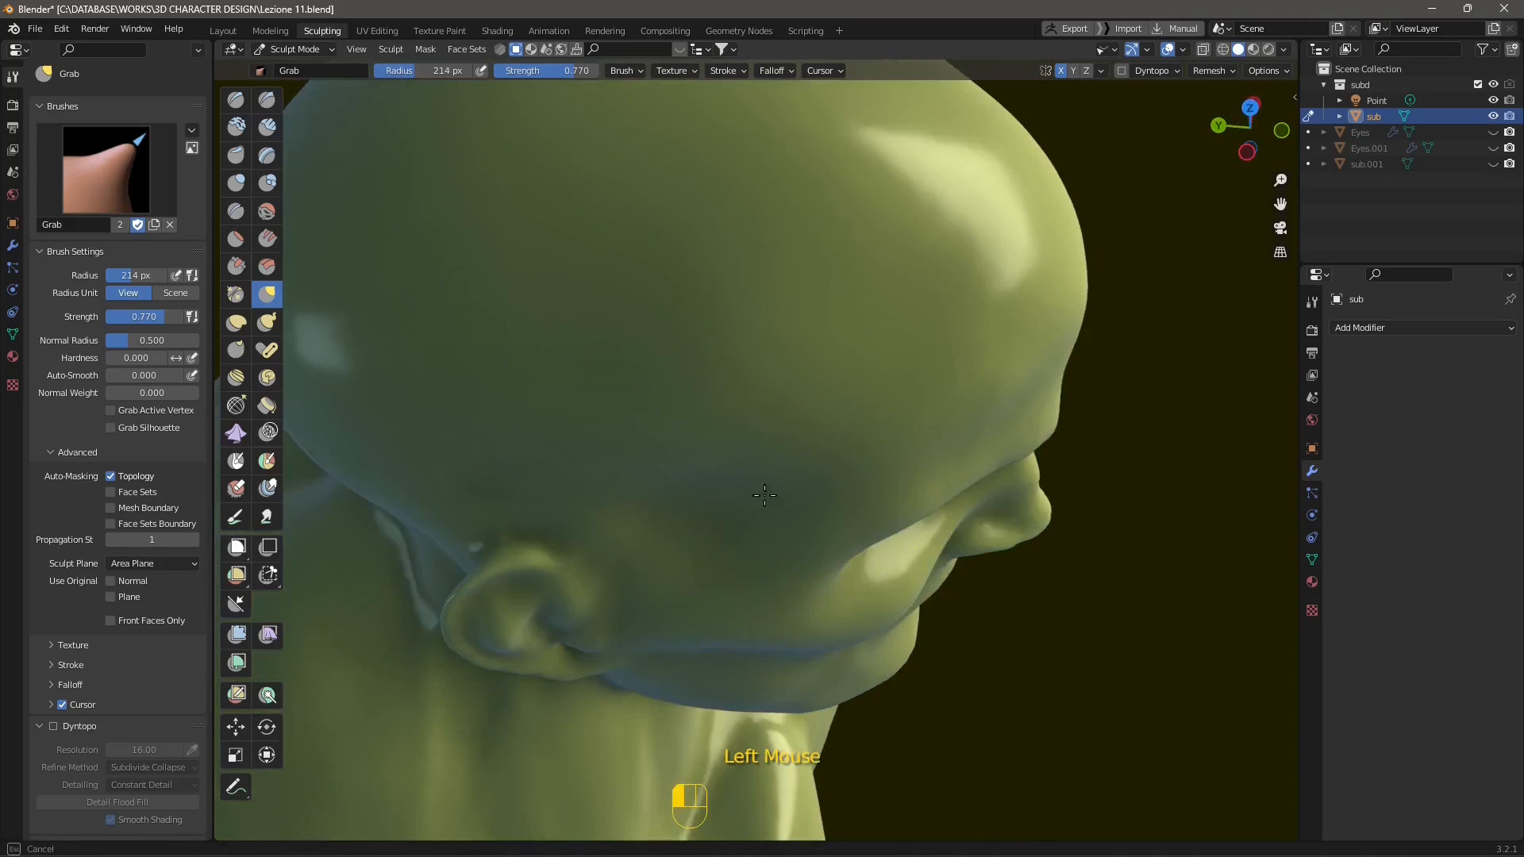
pyautogui.moveTo(791, 563); pyautogui.dragTo(769, 364, button='middle')
pyautogui.scroll(-3, 769, 365)
pyautogui.hotkey('ctrl', 'z')
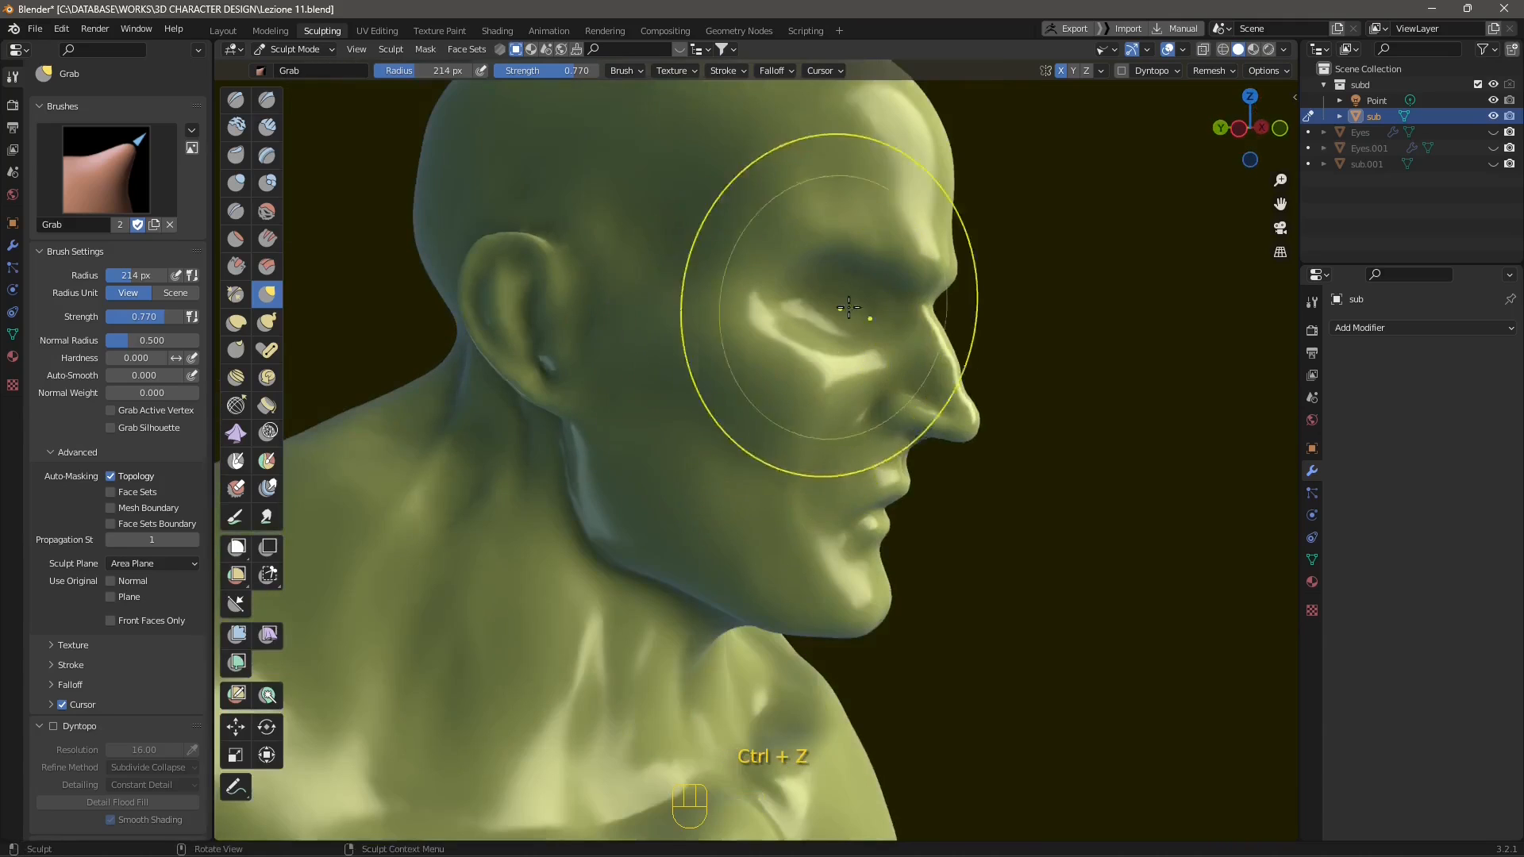
# Step: Adjust the forehead profile above the brow ridge with the Grab brush in the right side view
pyautogui.moveTo(863, 315); pyautogui.dragTo(778, 369, button='middle')
pyautogui.moveTo(827, 276); pyautogui.dragTo(1247, 128, button='middle')
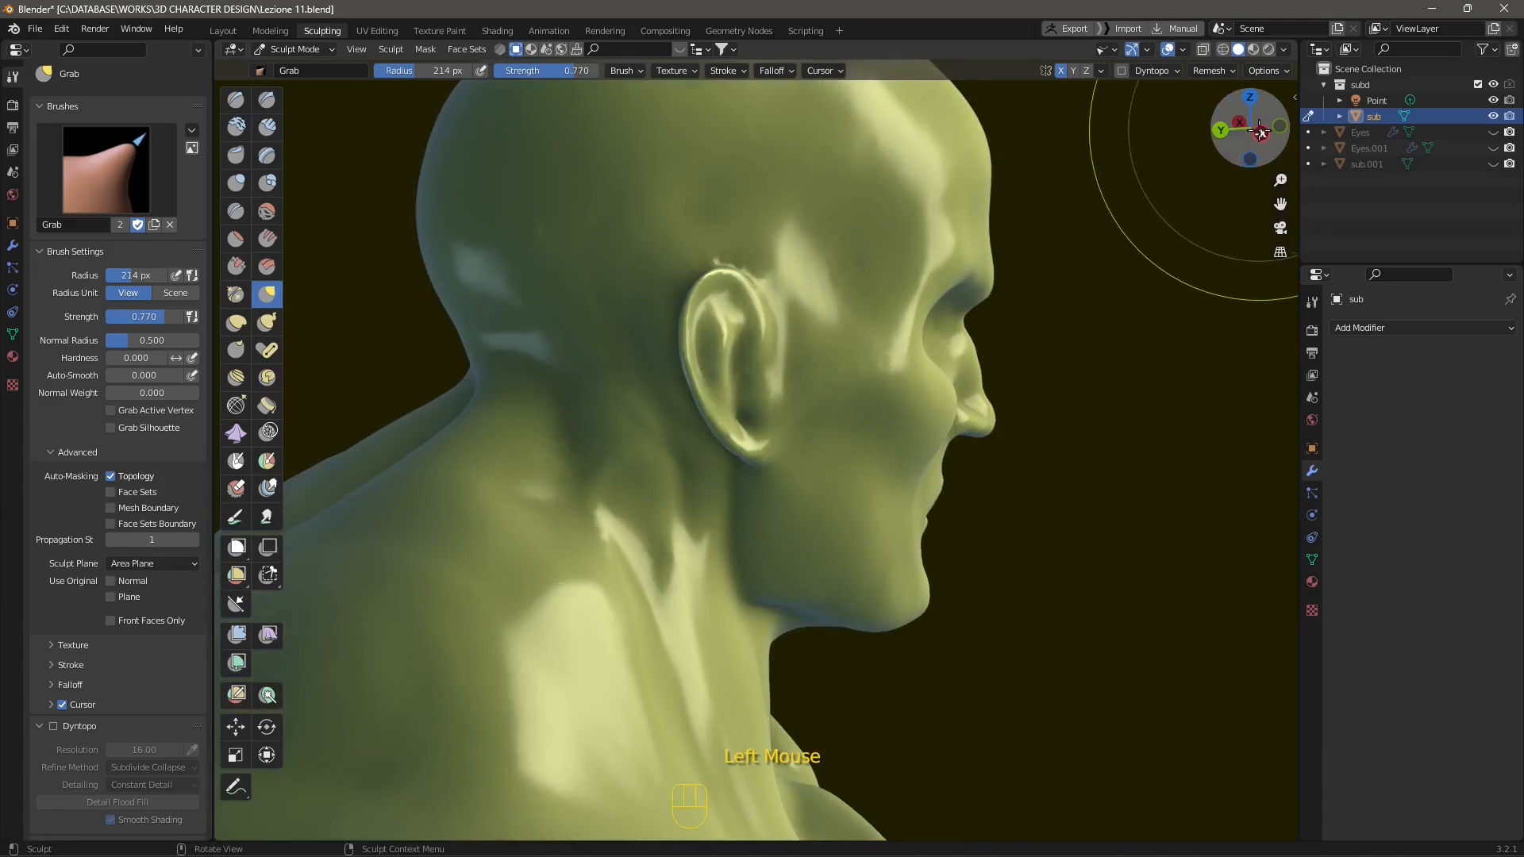
pyautogui.click(1262, 132)
pyautogui.scroll(2, 1019, 304)
pyautogui.keyDown('shift'); pyautogui.moveTo(1019, 304); pyautogui.dragTo(929, 438, button='middle'); pyautogui.keyUp('shift')
pyautogui.scroll(2, 976, 368)
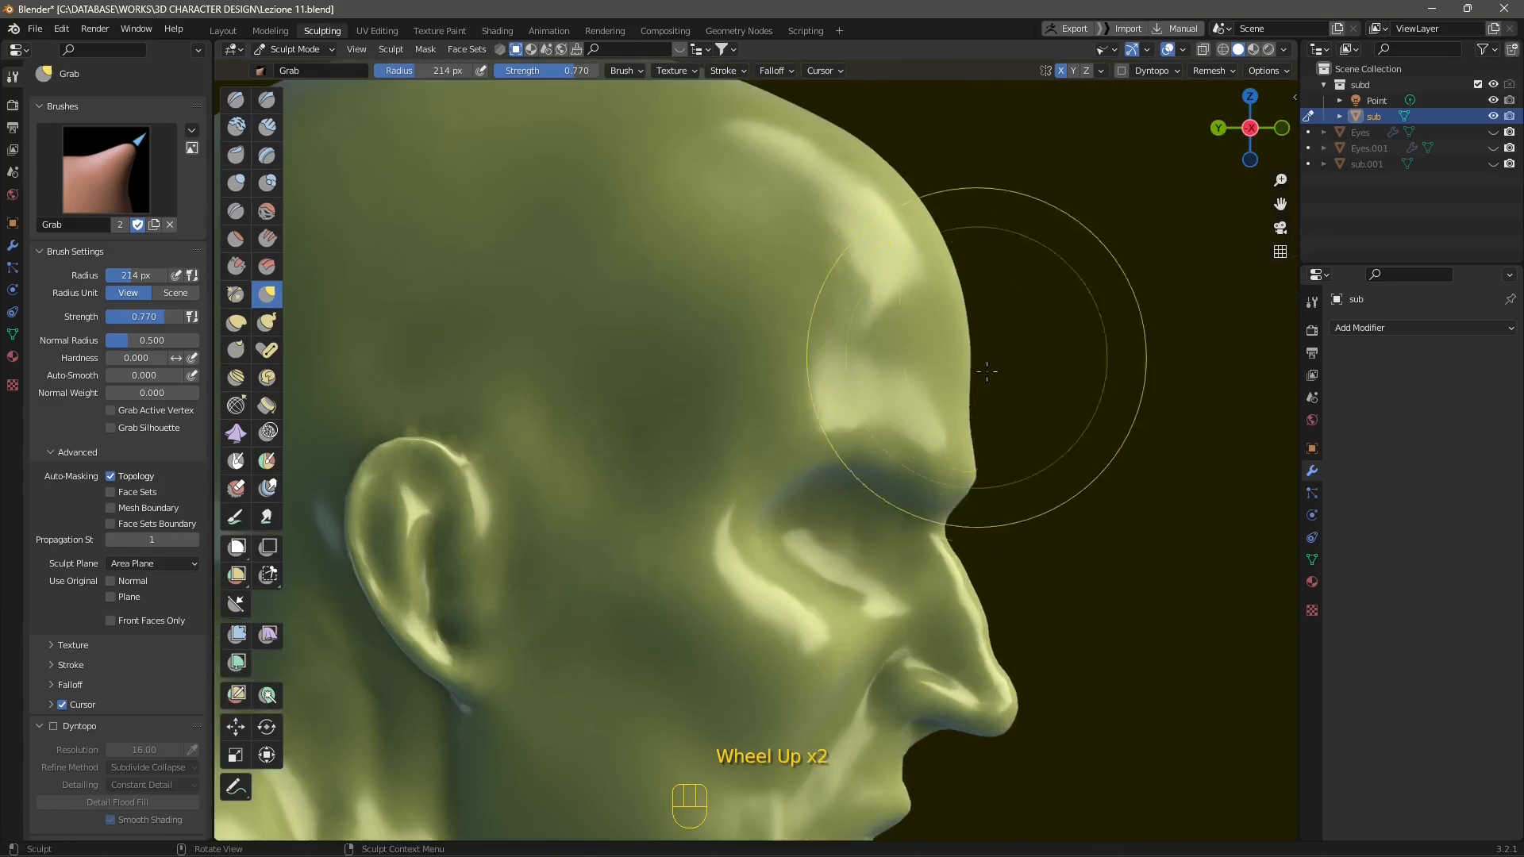
pyautogui.scroll(1, 1073, 442)
pyautogui.keyDown('shift'); pyautogui.moveTo(1073, 442); pyautogui.dragTo(912, 430, button='middle'); pyautogui.keyUp('shift')
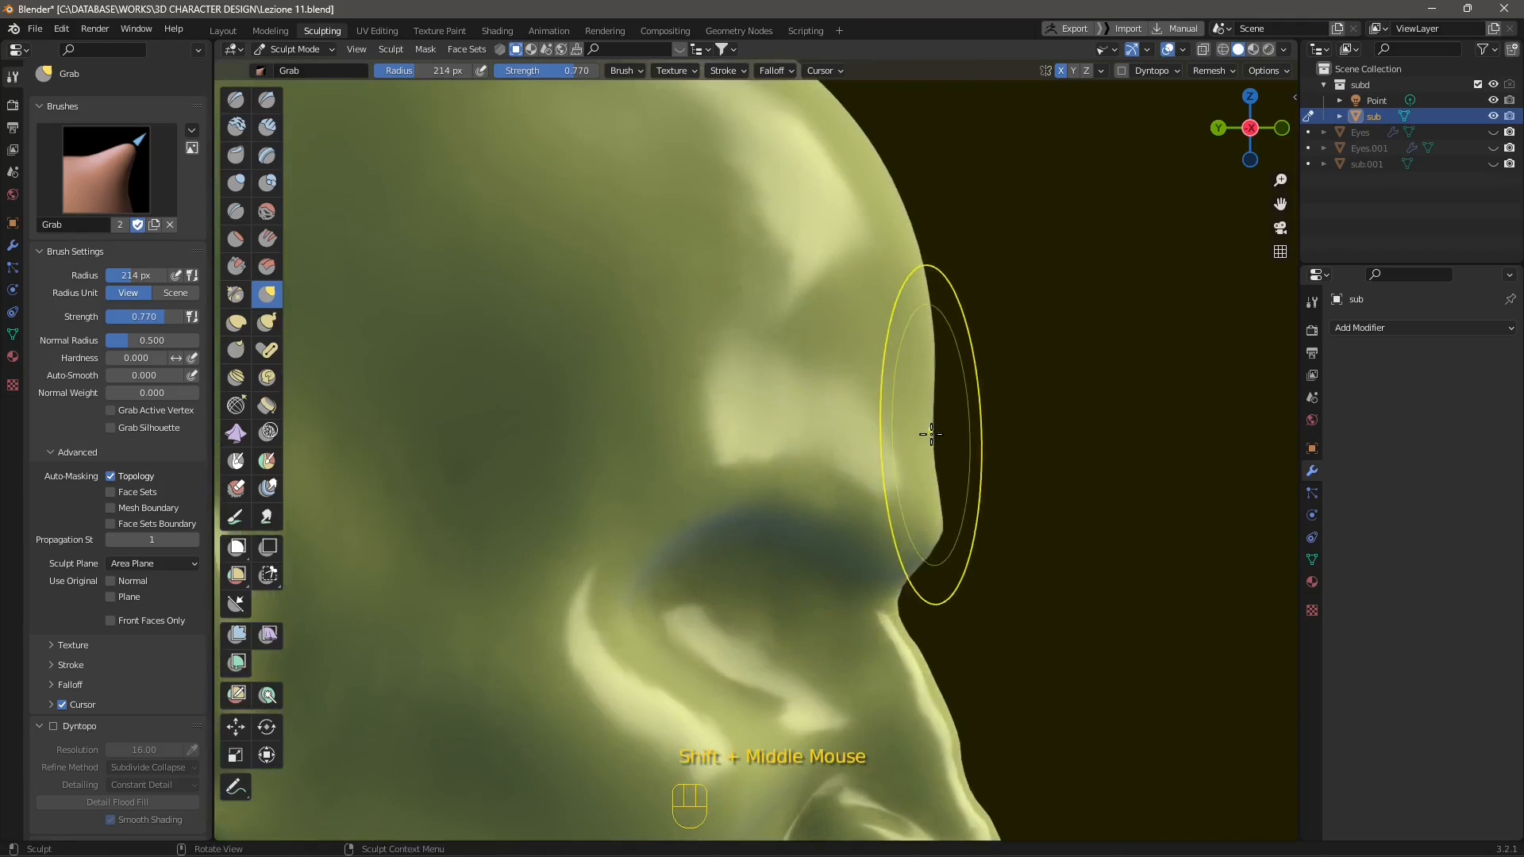
pyautogui.scroll(-3, 945, 488)
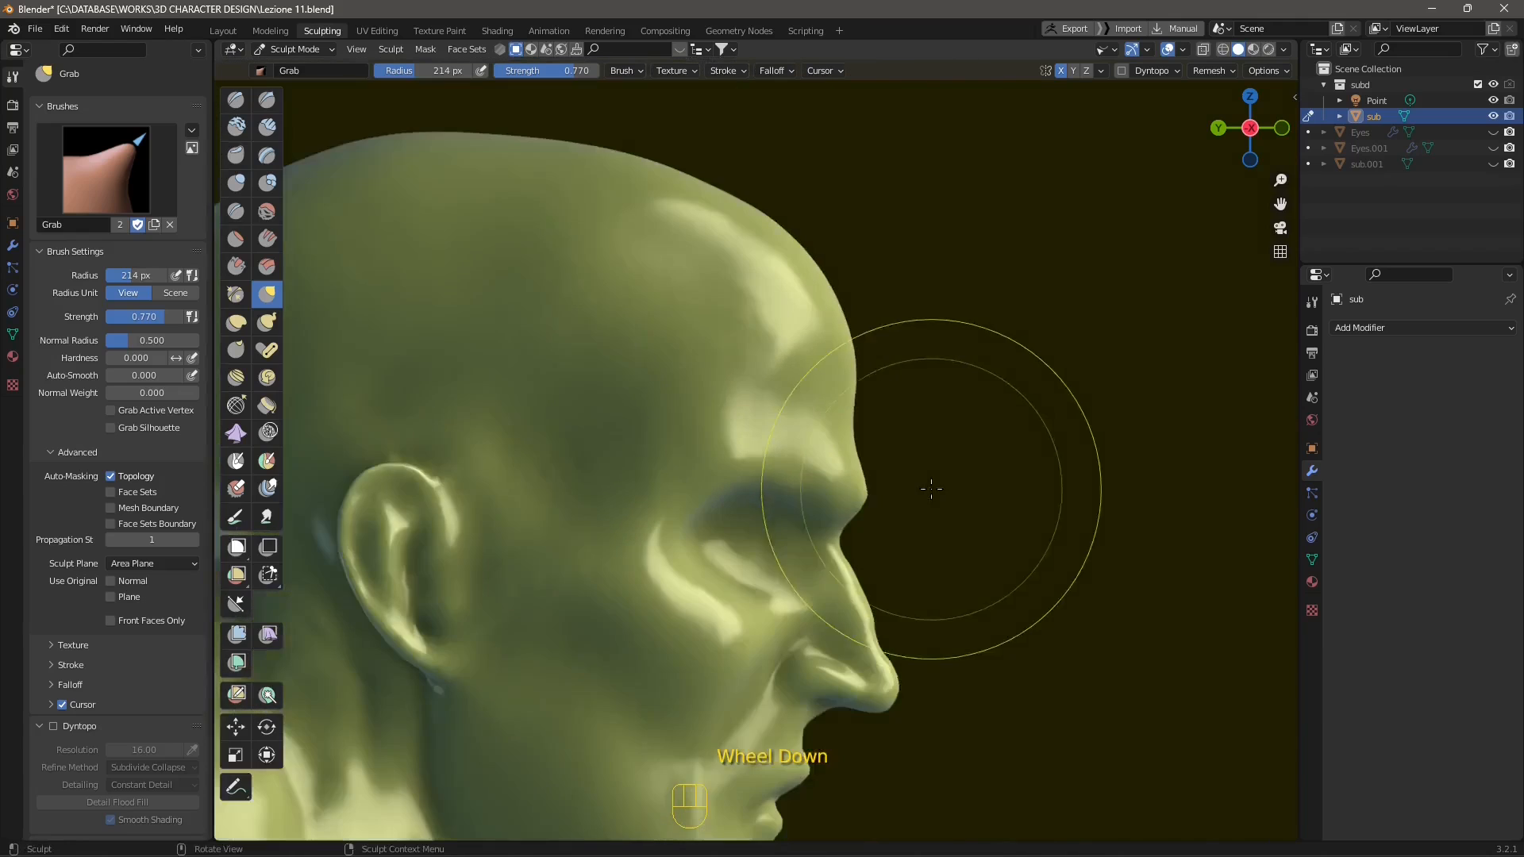
# Step: Refine the lower forehead and brow ridge with the Grab brush, and smooth the area between the brows
pyautogui.moveTo(928, 479); pyautogui.dragTo(809, 561, button='middle')
pyautogui.scroll(2, 697, 517)
pyautogui.moveTo(720, 437)
pyautogui.mouseDown(button='middle')
pyautogui.moveTo(710, 542)
pyautogui.moveTo(698, 507)
pyautogui.moveTo(823, 411)
pyautogui.moveTo(912, 402)
pyautogui.mouseUp(button='middle')
pyautogui.scroll(-1, 856, 382)
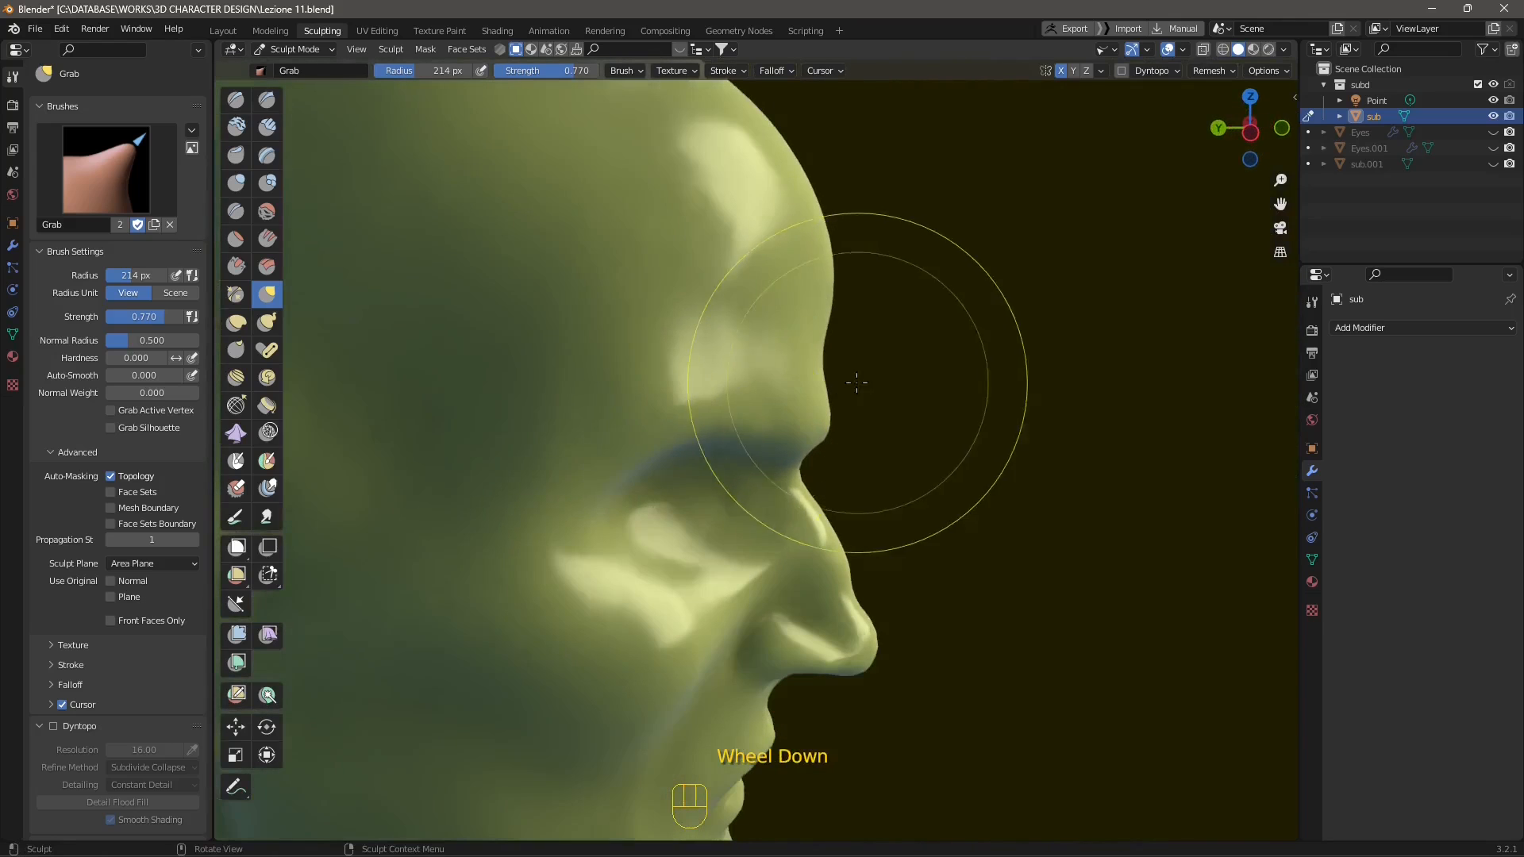
pyautogui.scroll(-1, 839, 435)
pyautogui.moveTo(737, 440)
pyautogui.mouseDown(button='middle')
pyautogui.moveTo(765, 476)
pyautogui.moveTo(779, 458)
pyautogui.moveTo(763, 428)
pyautogui.mouseUp(button='middle')
pyautogui.scroll(1, 765, 477)
pyautogui.keyDown('shift'); pyautogui.click(762, 428); pyautogui.keyUp('shift')
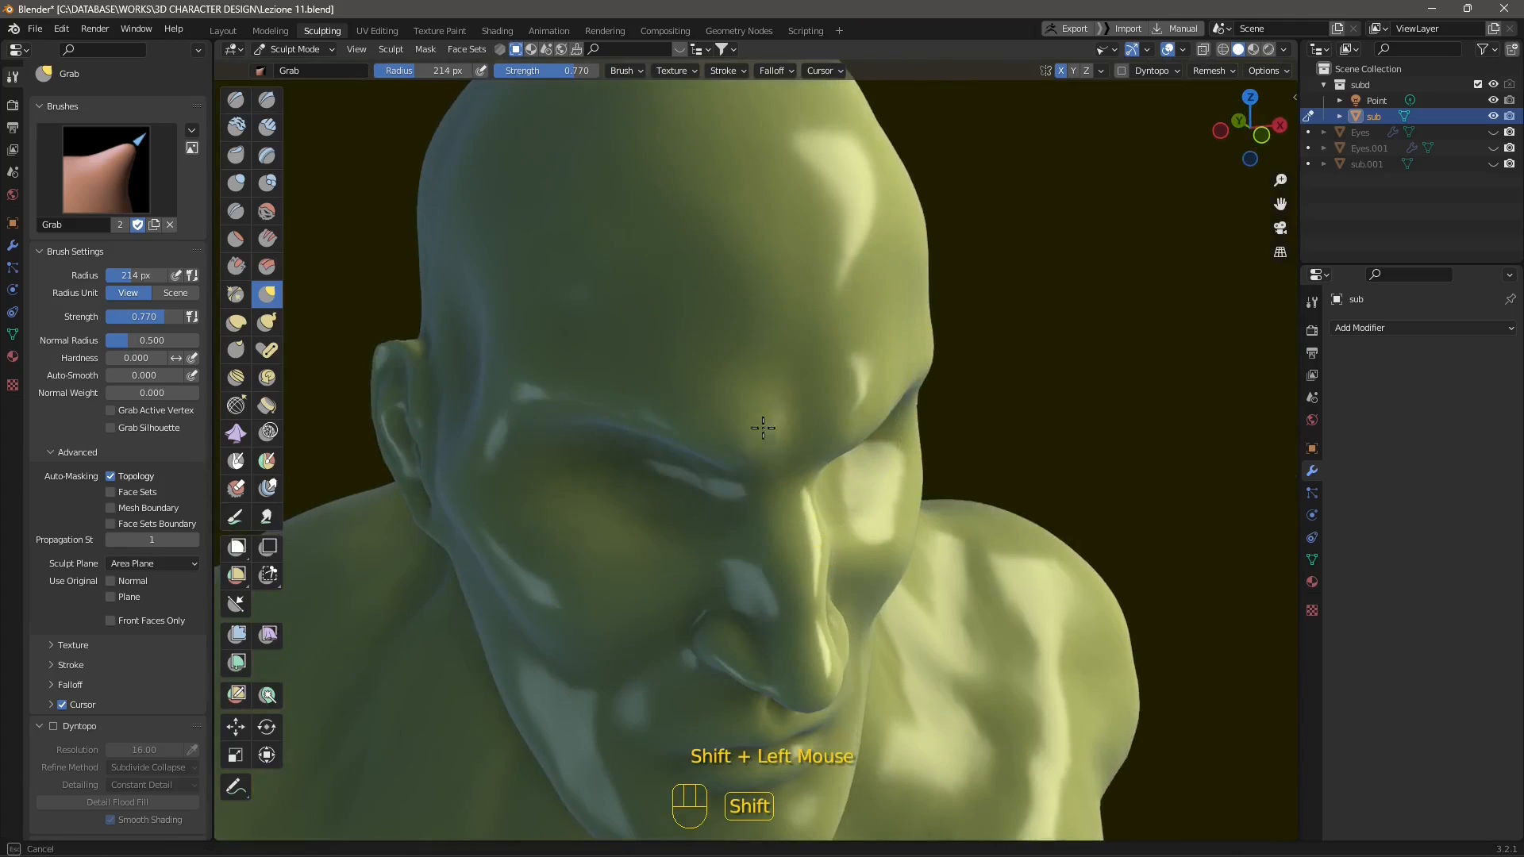
pyautogui.scroll(-2, 741, 510)
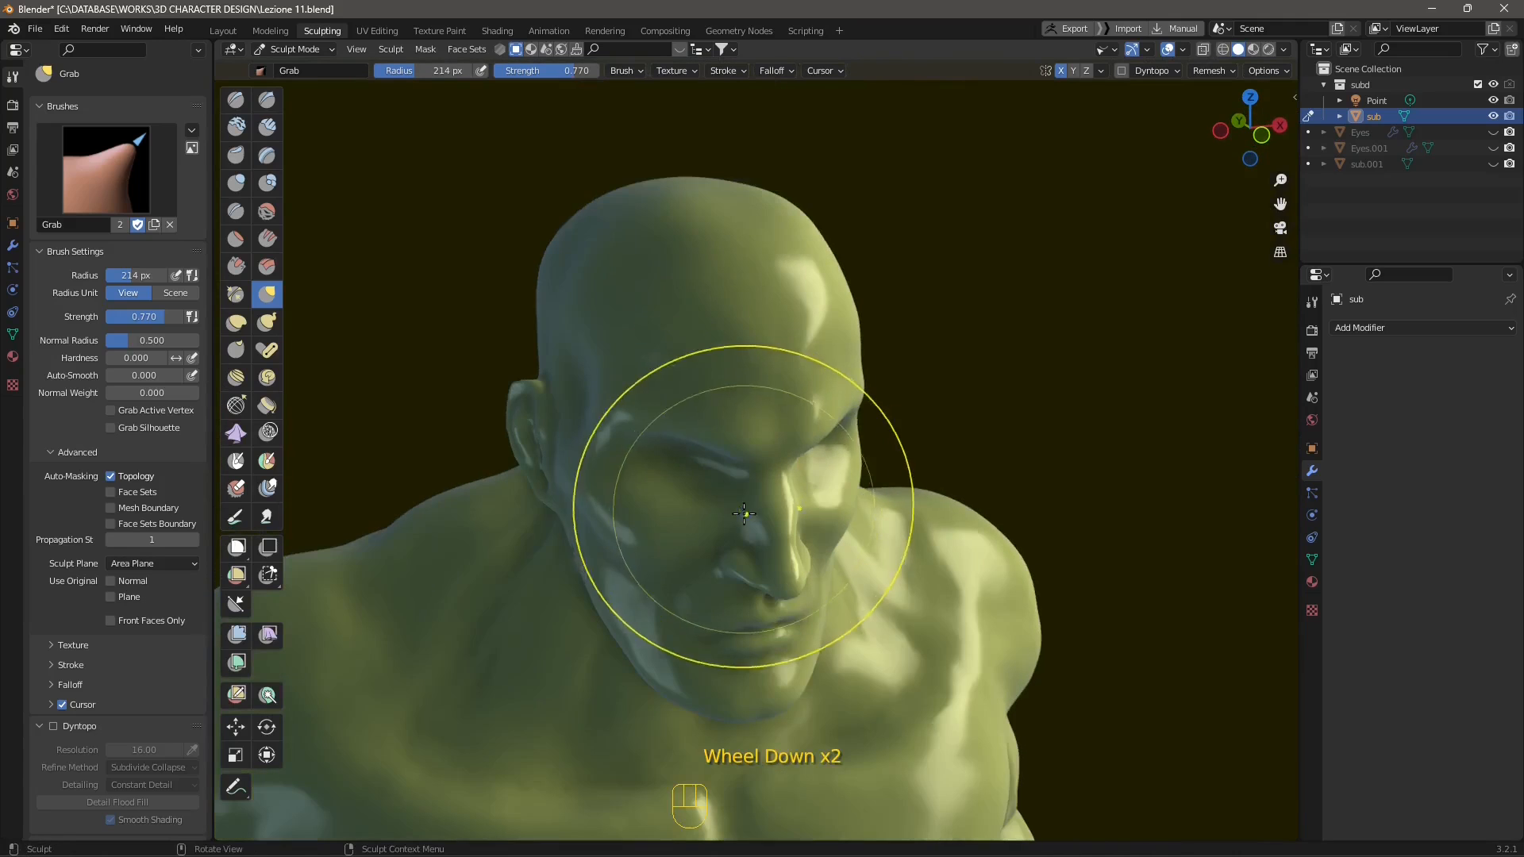
# Step: Try pulling the inner brows down towards the nose in the front view, and undo that stroke
pyautogui.click(1261, 135)
pyautogui.scroll(3, 819, 531)
pyautogui.keyDown('shift'); pyautogui.moveTo(819, 531); pyautogui.dragTo(839, 303, button='middle'); pyautogui.keyUp('shift')
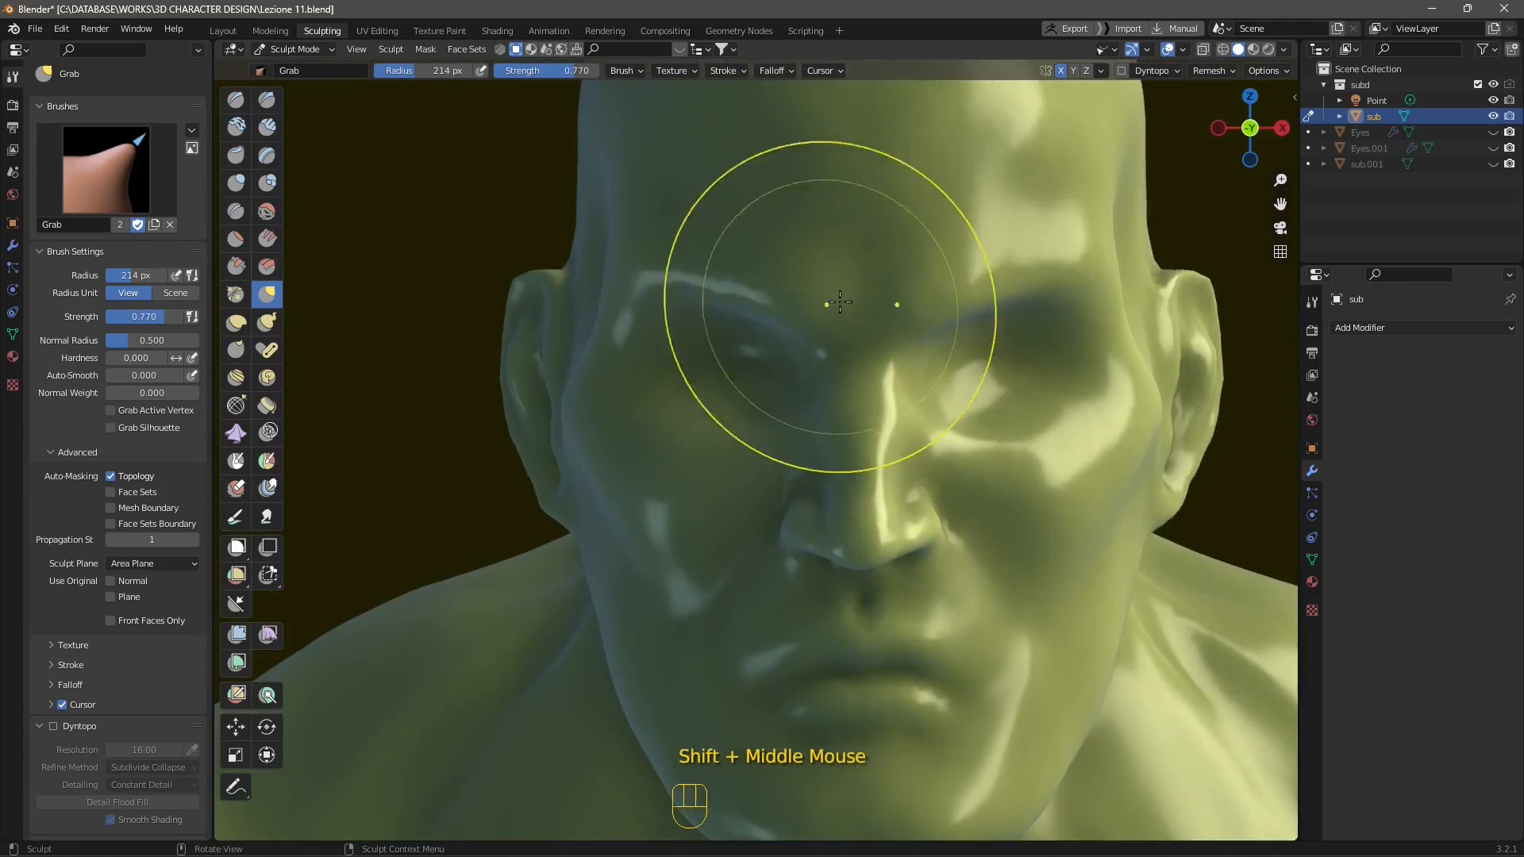
pyautogui.moveTo(817, 297); pyautogui.dragTo(828, 368)
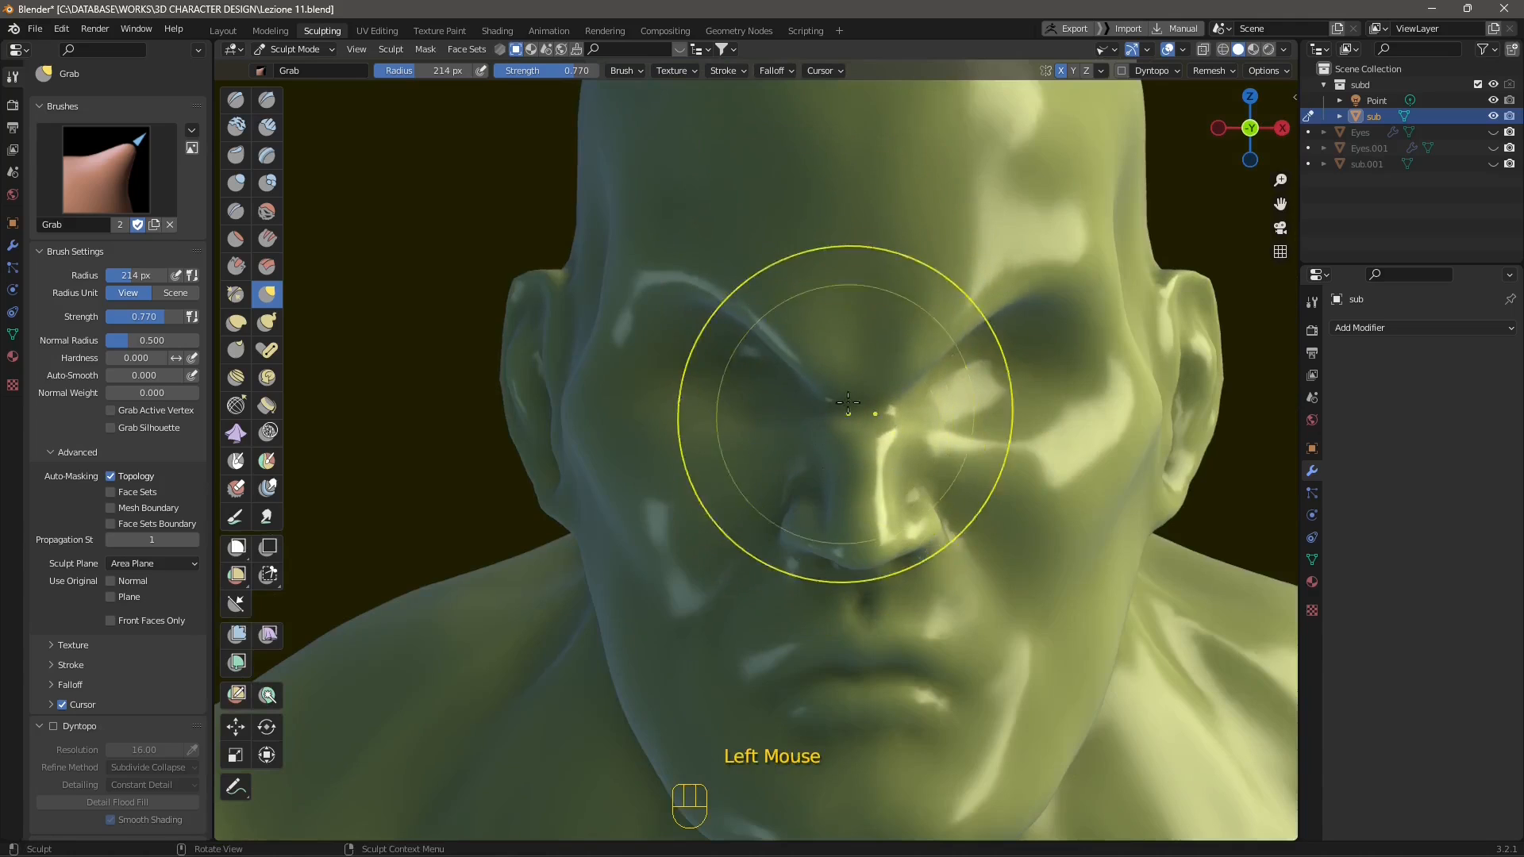
pyautogui.hotkey('ctrl', 'z')
# Step: Reshape the lips and the mouth corners with the Grab brush in the front view
pyautogui.keyDown('shift'); pyautogui.moveTo(818, 714); pyautogui.dragTo(784, 505, button='middle'); pyautogui.keyUp('shift')
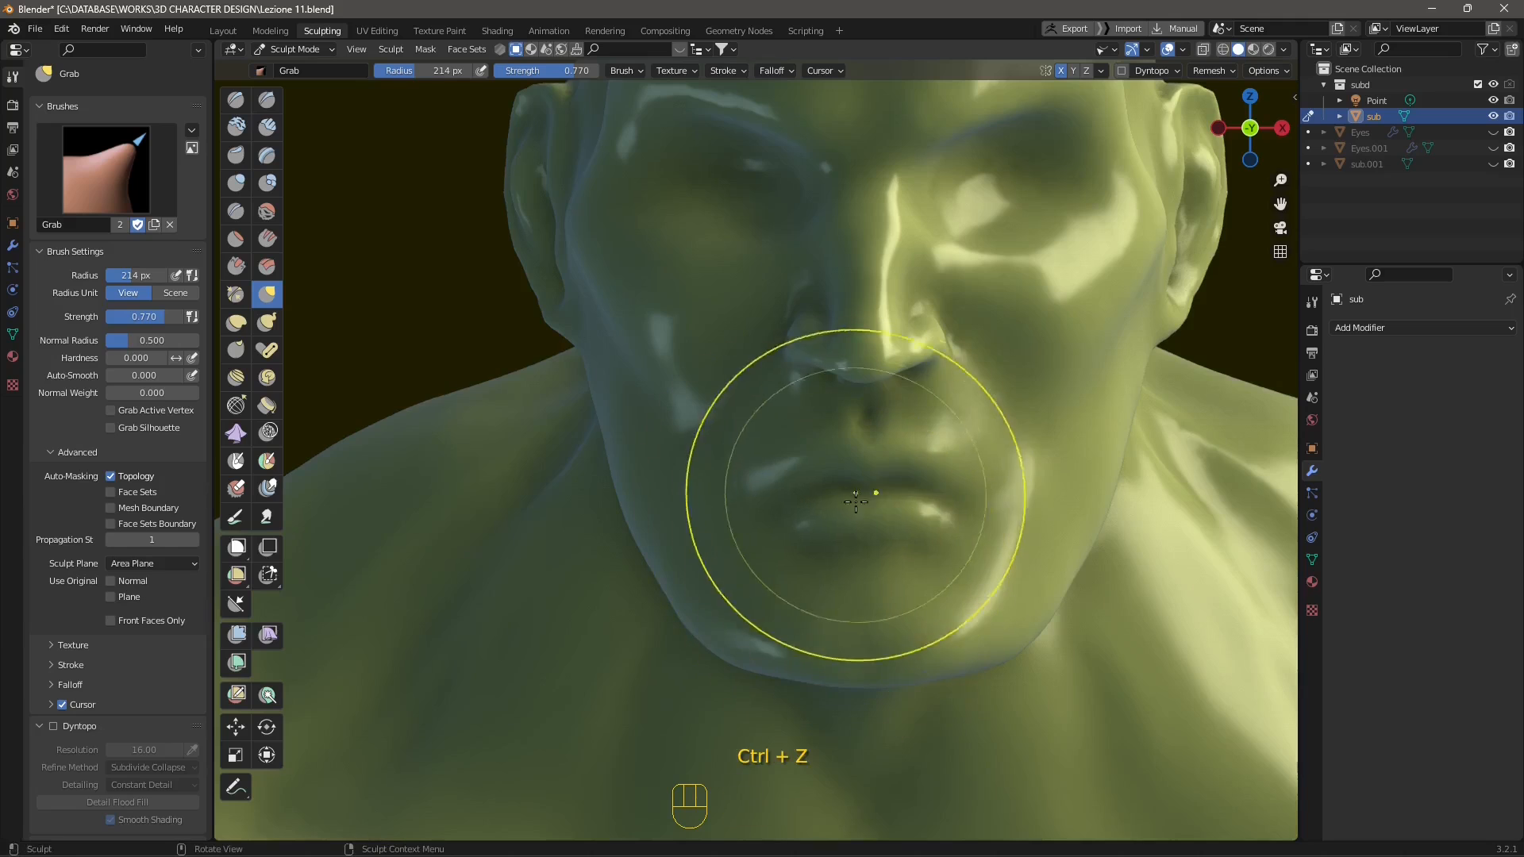
pyautogui.scroll(3, 784, 508)
pyautogui.moveTo(786, 508); pyautogui.dragTo(788, 503)
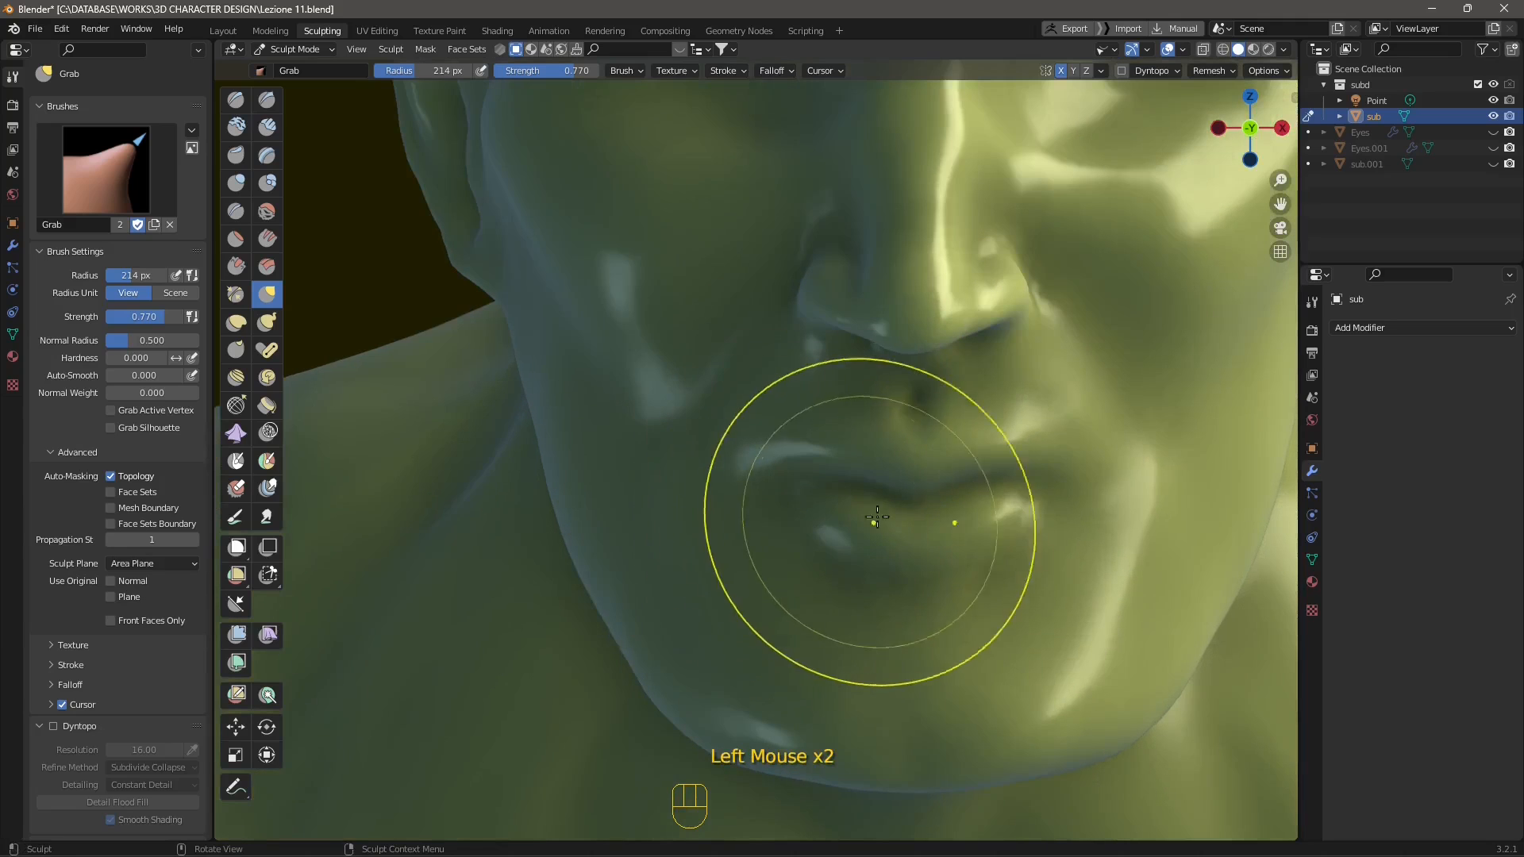
pyautogui.scroll(-2, 791, 530)
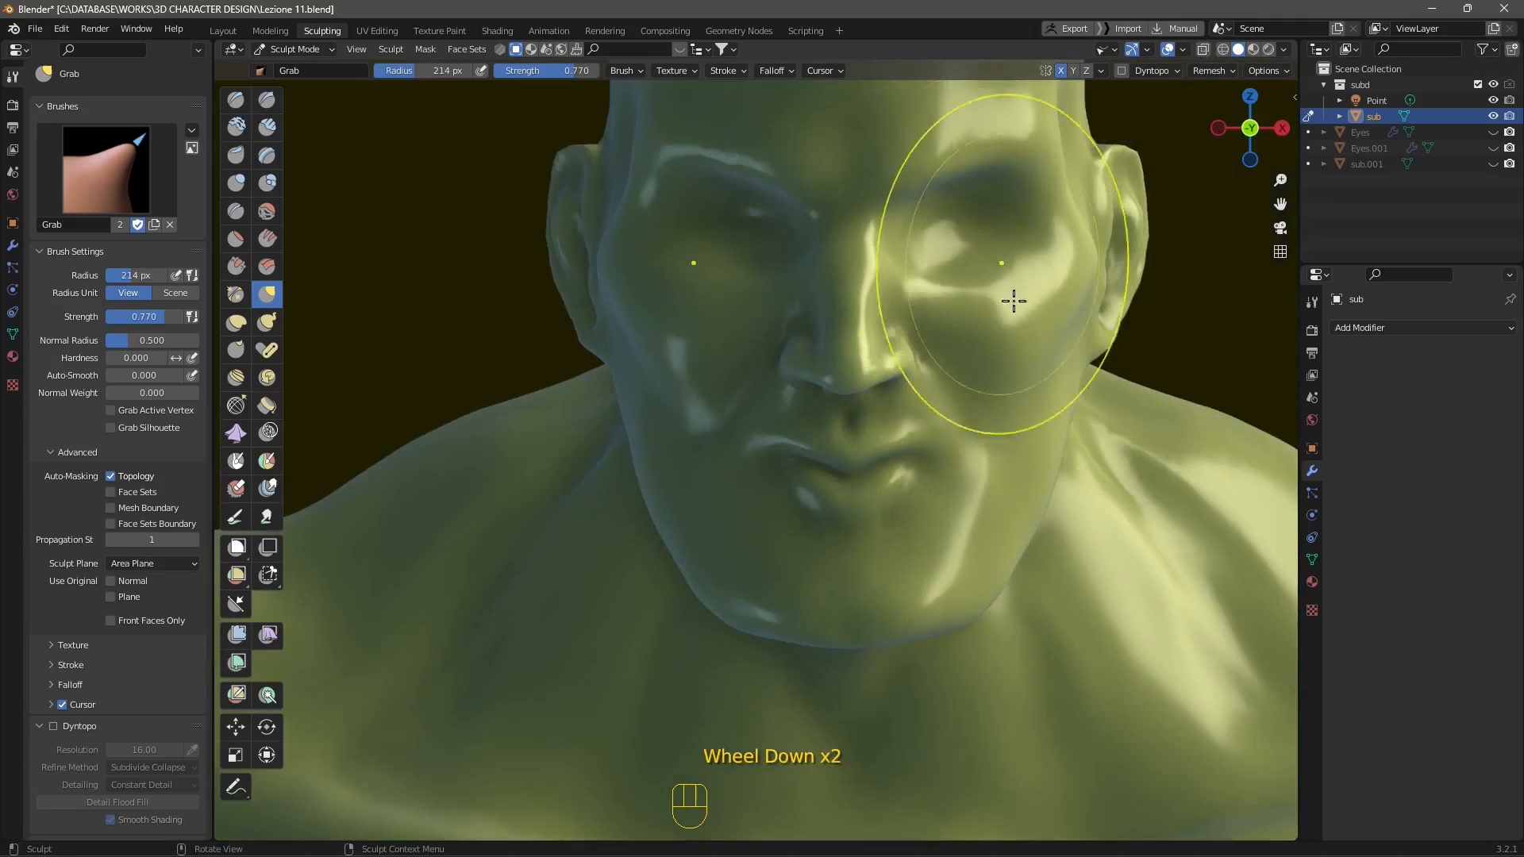
pyautogui.scroll(-1, 867, 544)
# Step: Reshape the cheekbone below the eye and the bridge of the nose in profile with the Grab brush
pyautogui.moveTo(867, 545); pyautogui.dragTo(963, 445, button='middle')
pyautogui.scroll(-1, 891, 504)
pyautogui.scroll(2, 691, 313)
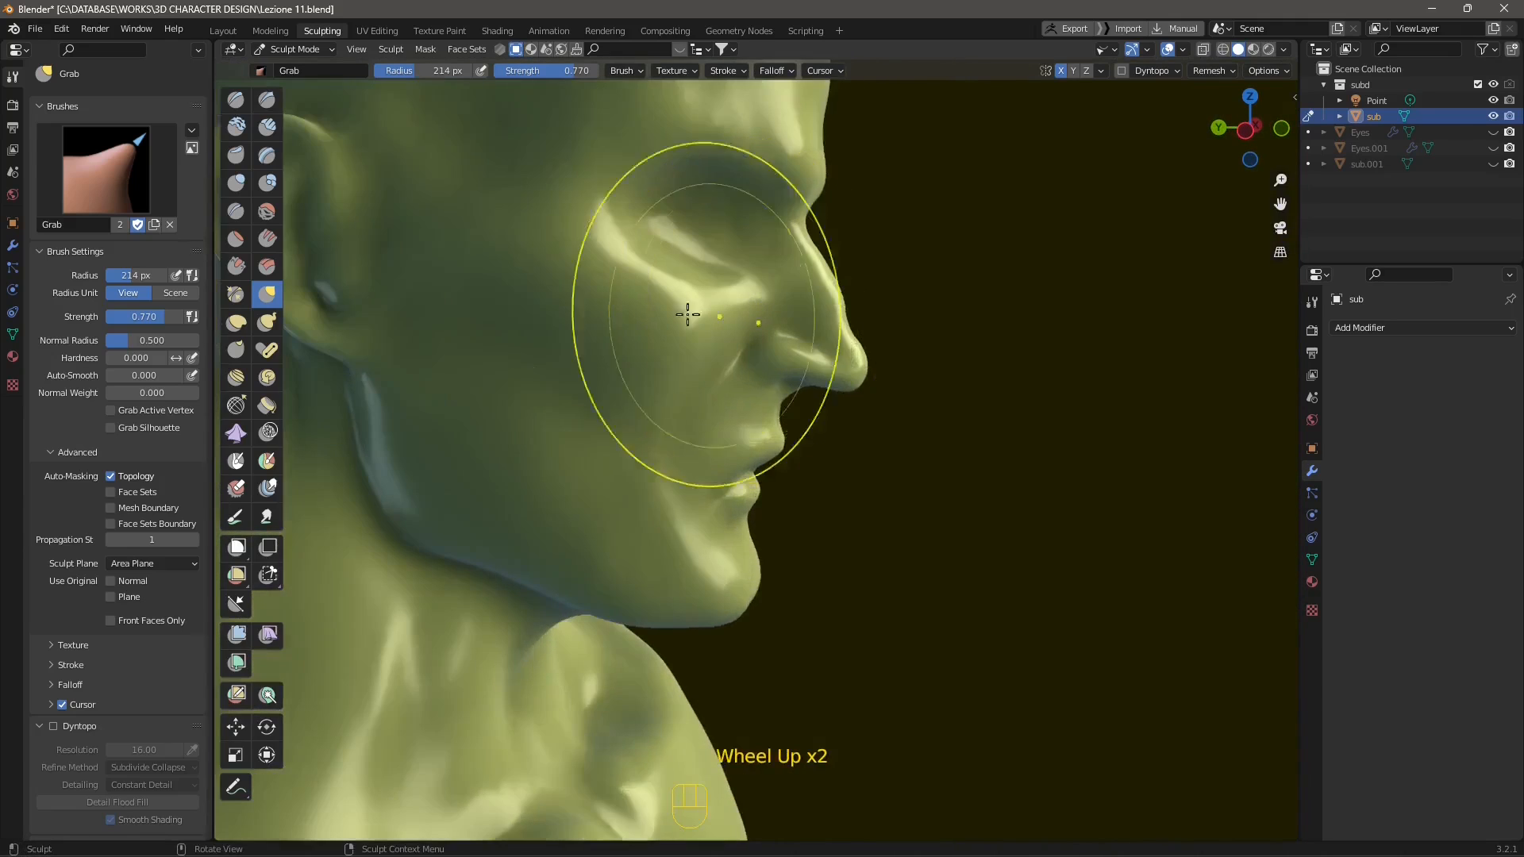
pyautogui.keyDown('shift'); pyautogui.moveTo(690, 313); pyautogui.dragTo(1258, 136, button='middle'); pyautogui.keyUp('shift')
pyautogui.scroll(2, 1008, 301)
pyautogui.keyDown('shift'); pyautogui.moveTo(1105, 300); pyautogui.dragTo(1008, 431, button='middle'); pyautogui.keyUp('shift')
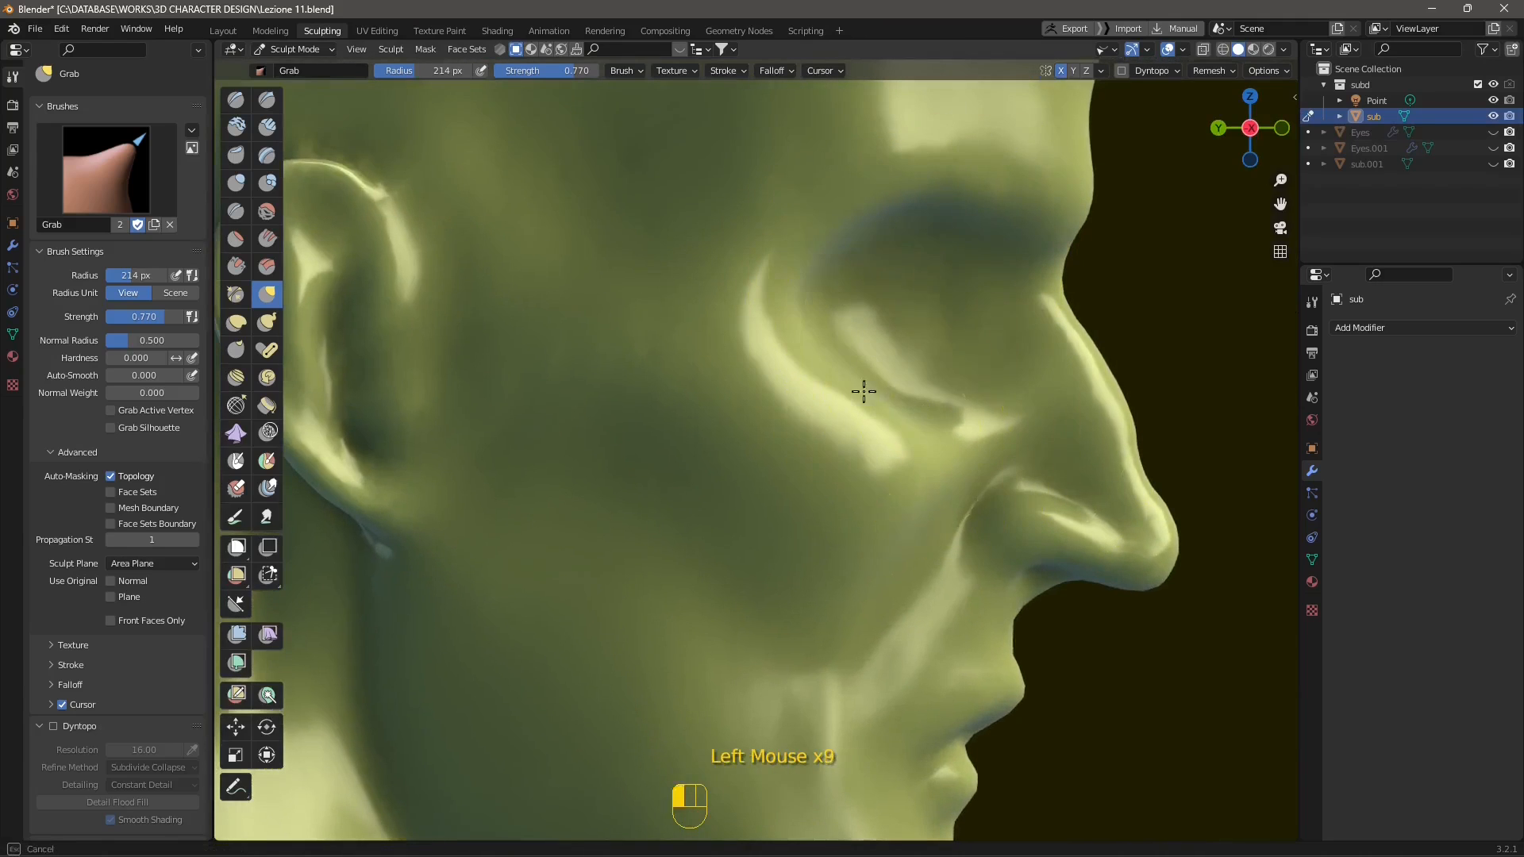
pyautogui.scroll(-1, 949, 457)
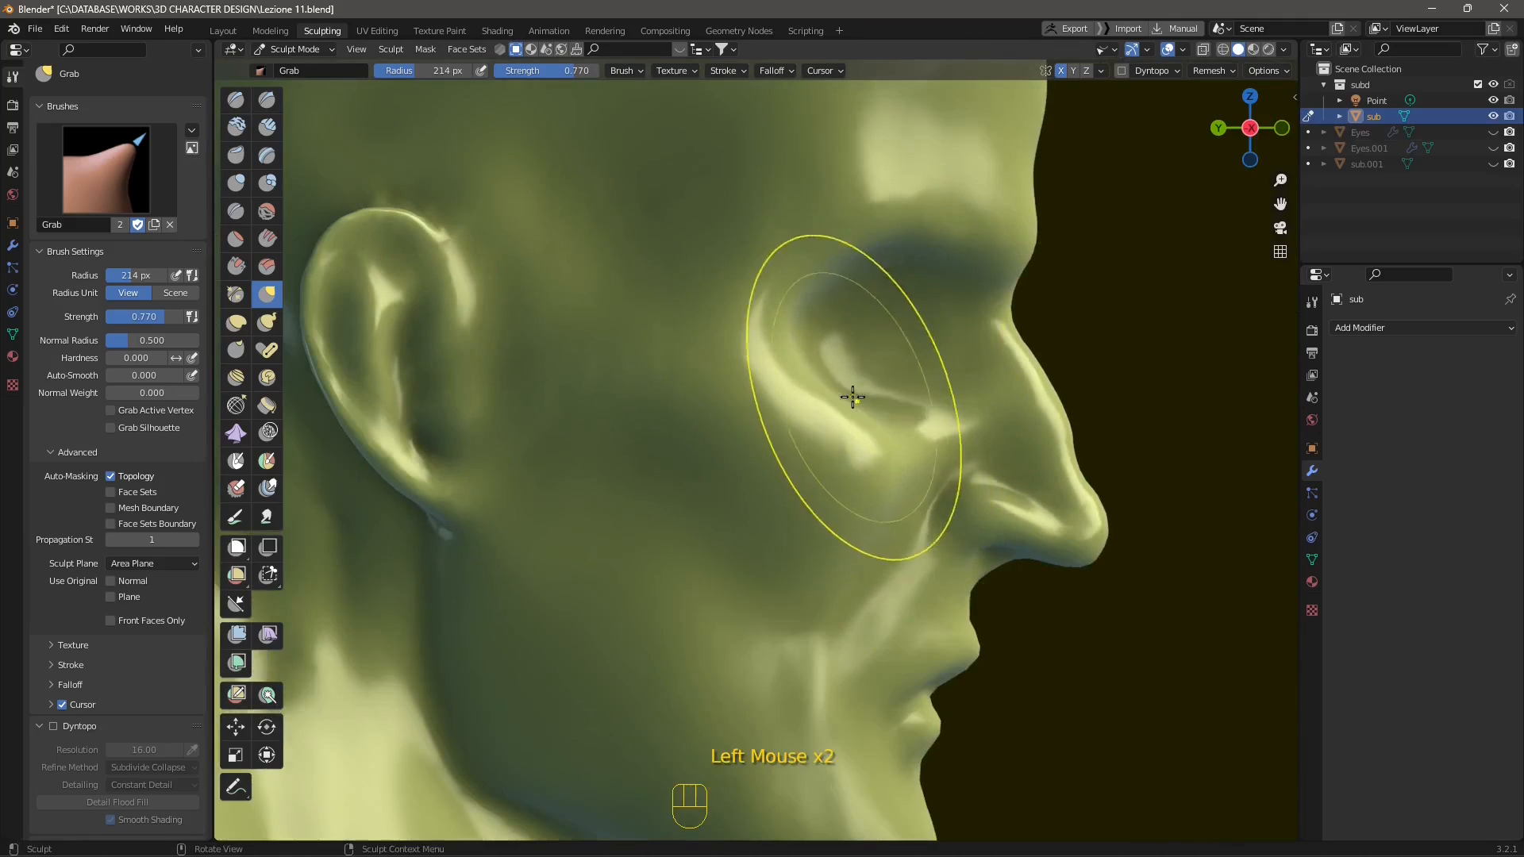
pyautogui.scroll(-1, 905, 459)
pyautogui.scroll(2, 1065, 413)
pyautogui.moveTo(1065, 412)
pyautogui.mouseDown()
pyautogui.moveTo(1013, 422)
pyautogui.moveTo(1069, 349)
pyautogui.mouseUp()
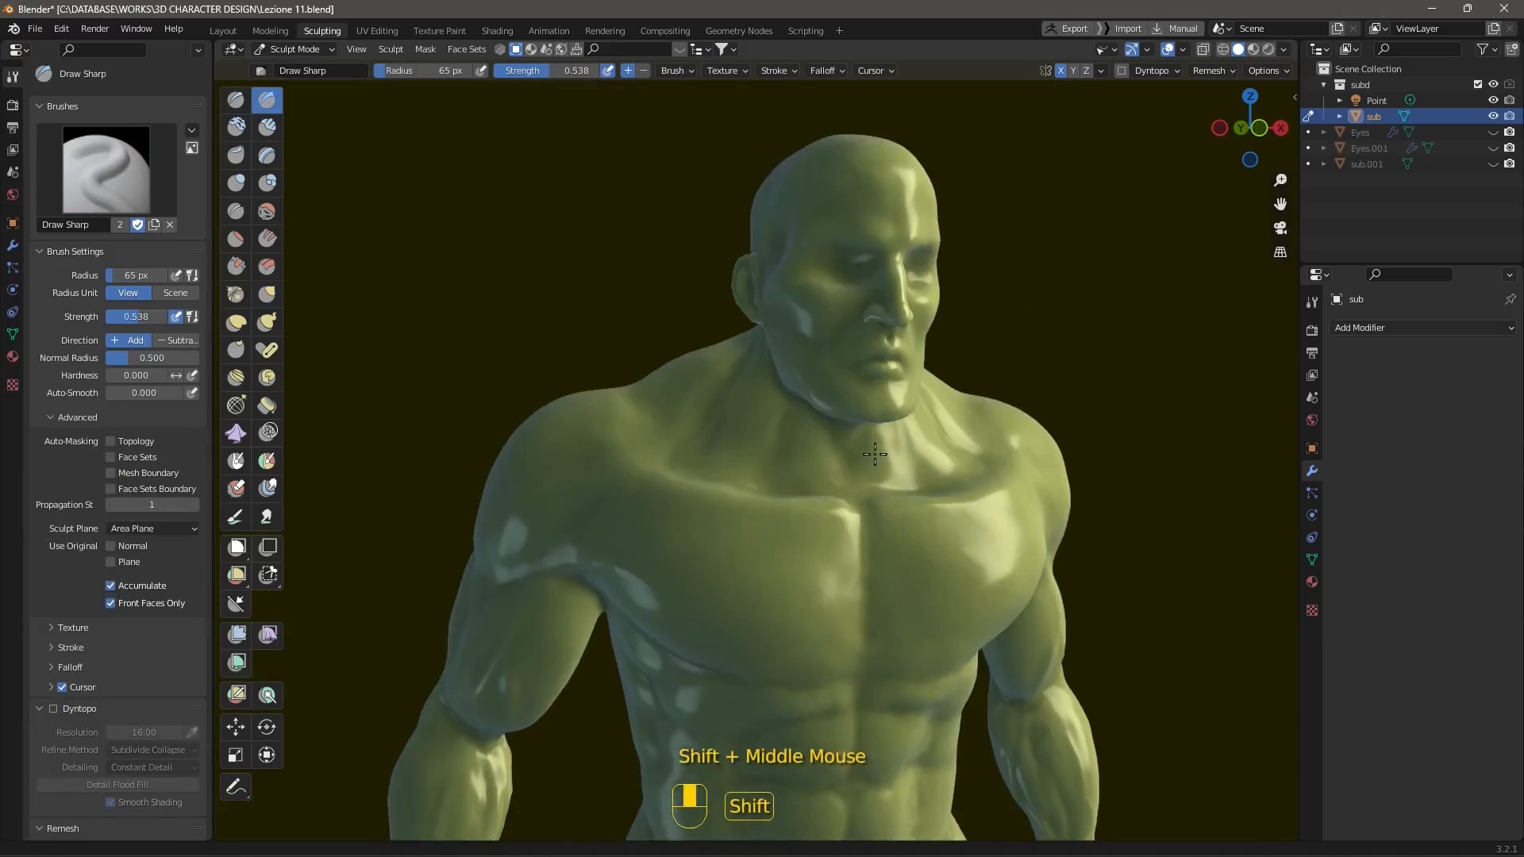
# Step: Examine the proportions of the head and upper body from several angles
pyautogui.moveTo(794, 469)
pyautogui.keyDown('shift'); pyautogui.mouseDown(button='middle')
pyautogui.moveTo(772, 491)
pyautogui.moveTo(815, 502)
pyautogui.moveTo(686, 572)
pyautogui.moveTo(754, 577)
pyautogui.mouseUp(button='middle'); pyautogui.keyUp('shift')
pyautogui.scroll(-3, 815, 502)
pyautogui.moveTo(839, 535); pyautogui.dragTo(760, 284, button='middle')
pyautogui.scroll(3, 881, 528)
pyautogui.scroll(1, 895, 512)
pyautogui.moveTo(945, 519); pyautogui.dragTo(983, 551, button='middle')
pyautogui.scroll(1, 815, 304)
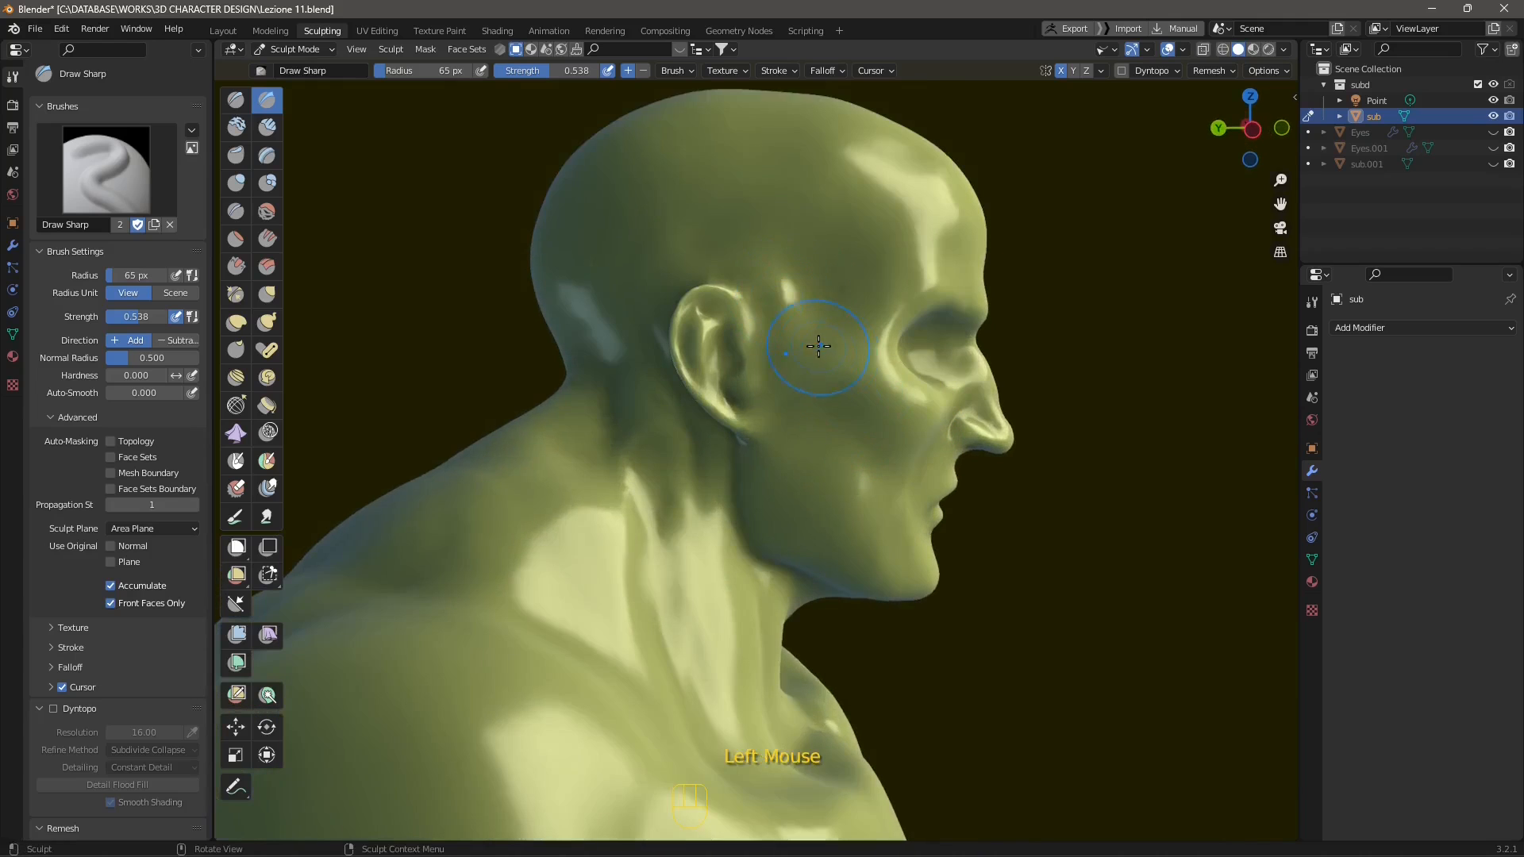
# Step: Switch back to the Grab brush and reshape the temple in front of the ear
pyautogui.click(267, 295)
pyautogui.moveTo(840, 351)
pyautogui.mouseDown(button='middle')
pyautogui.moveTo(908, 357)
pyautogui.moveTo(894, 402)
pyautogui.mouseUp(button='middle')
pyautogui.scroll(3, 909, 357)
pyautogui.moveTo(827, 263); pyautogui.dragTo(843, 257)
pyautogui.scroll(-3, 865, 302)
pyautogui.scroll(3, 850, 330)
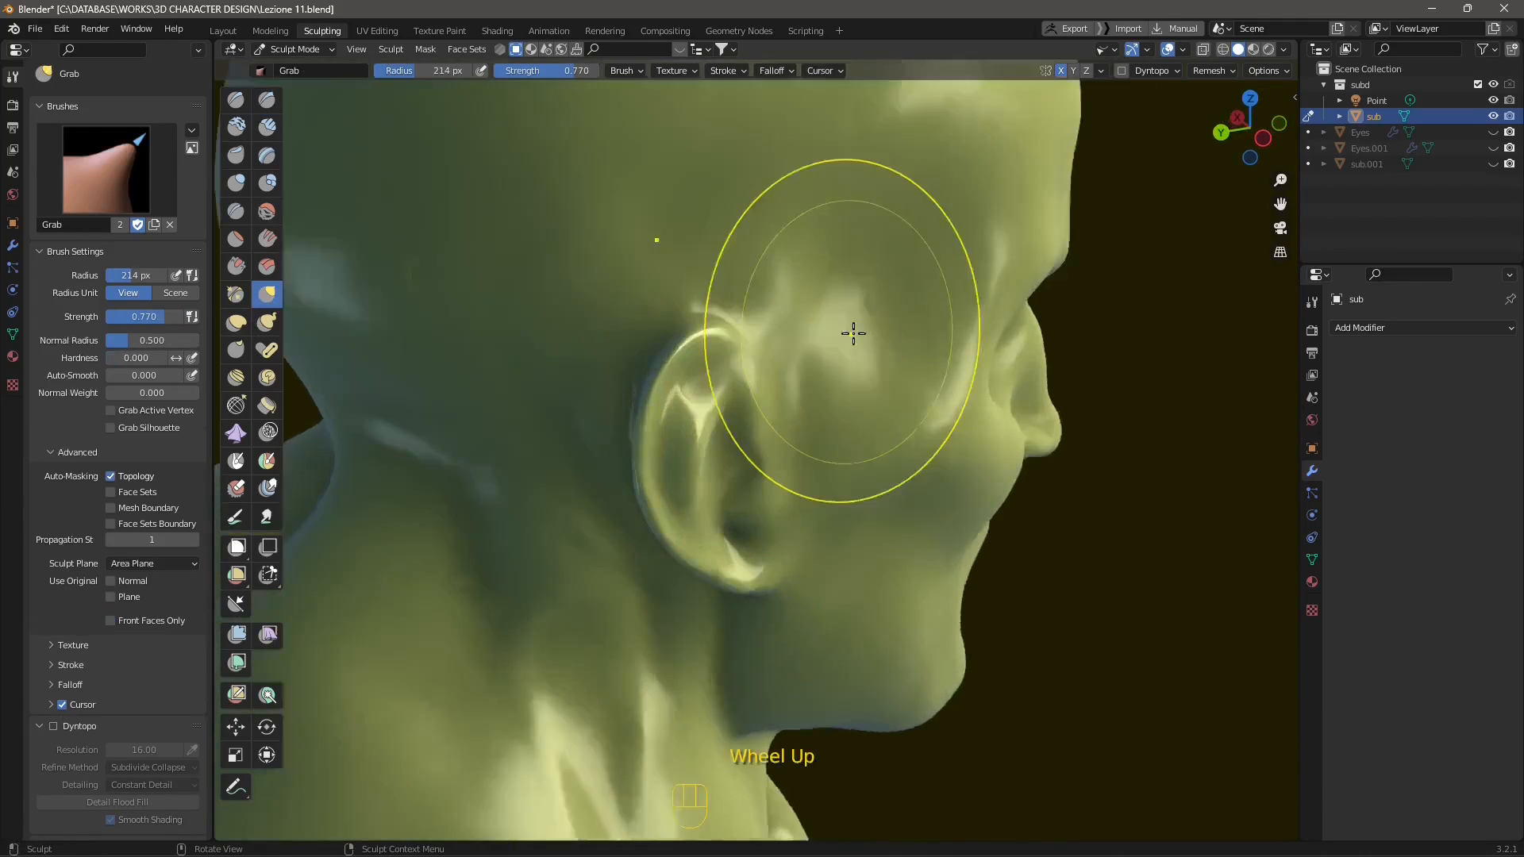
# Step: Set the Grab brush radius to 99 px and adjust the surface where the top of the ear meets the head
pyautogui.press('f')
pyautogui.press('f')
pyautogui.press('f')
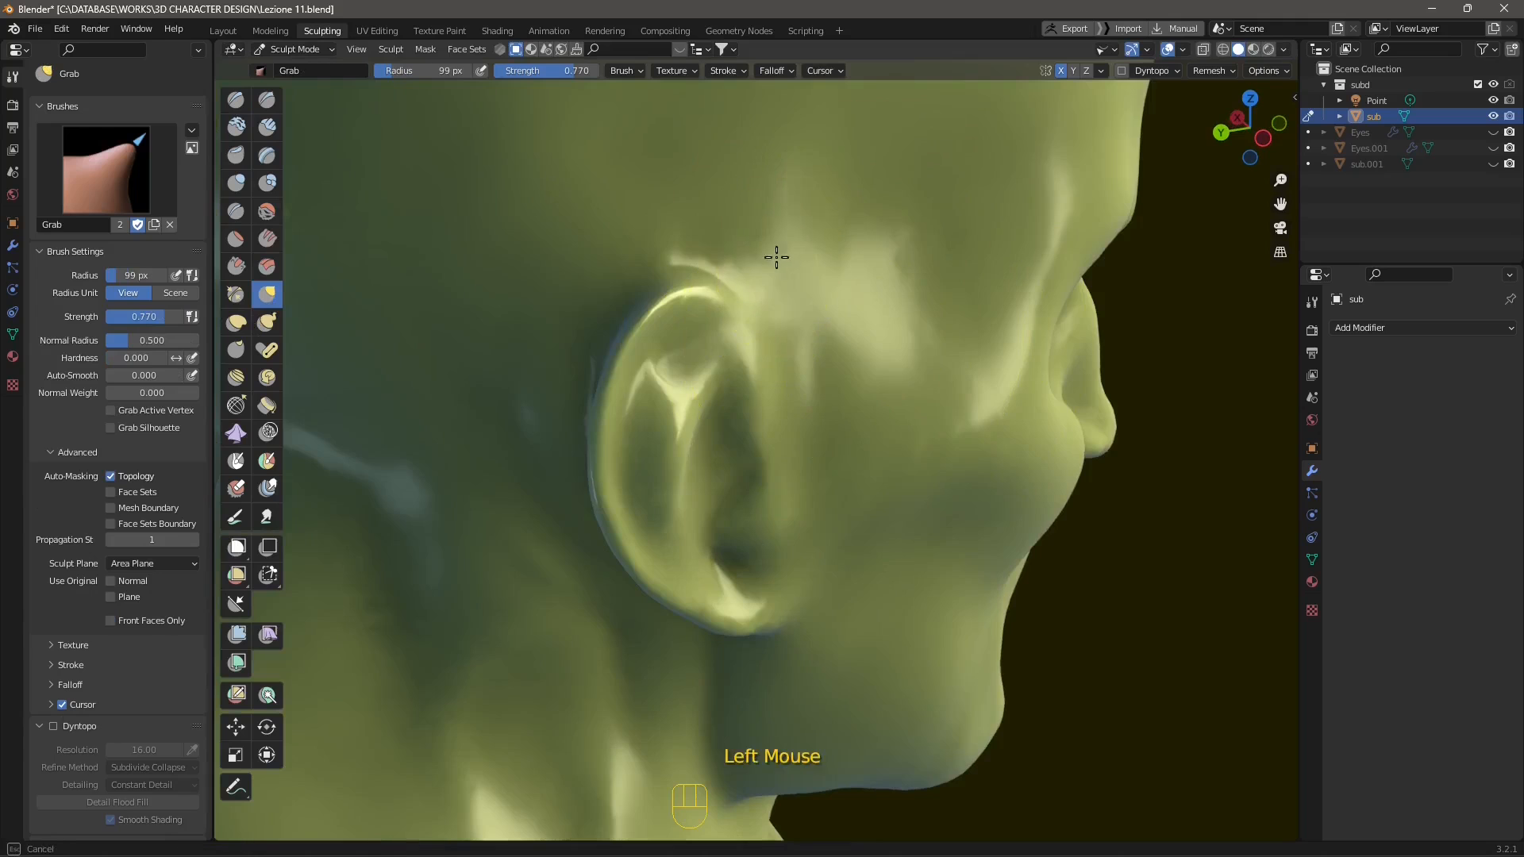
pyautogui.scroll(-3, 952, 424)
pyautogui.scroll(-3, 762, 368)
# Step: Compare the head and shoulders in the front, right and left views and in a three-quarter view
pyautogui.moveTo(969, 435); pyautogui.dragTo(833, 492, button='middle')
pyautogui.click(1259, 129)
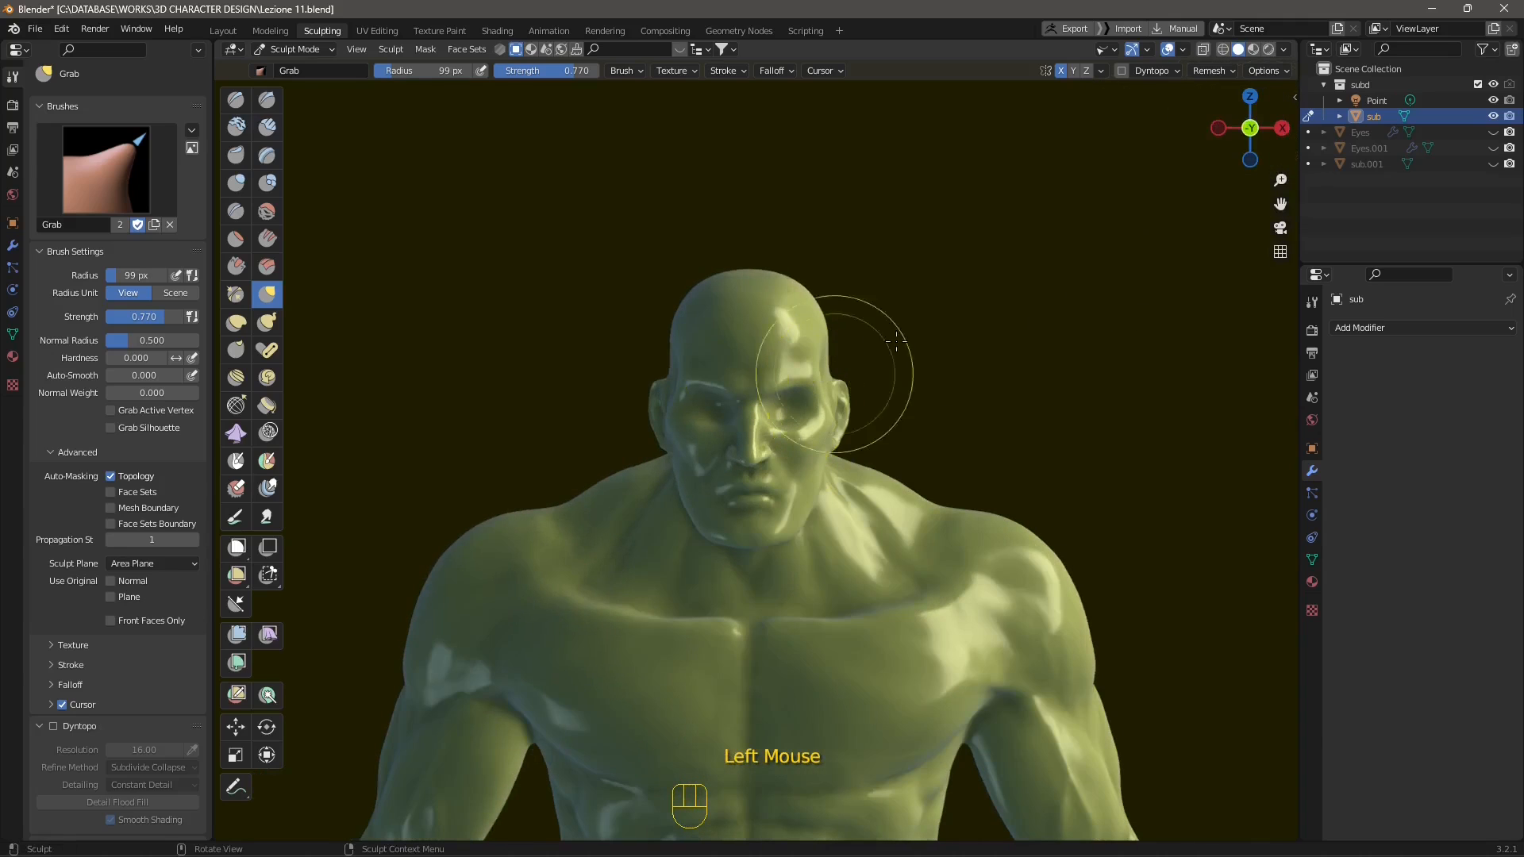
pyautogui.click(1218, 128)
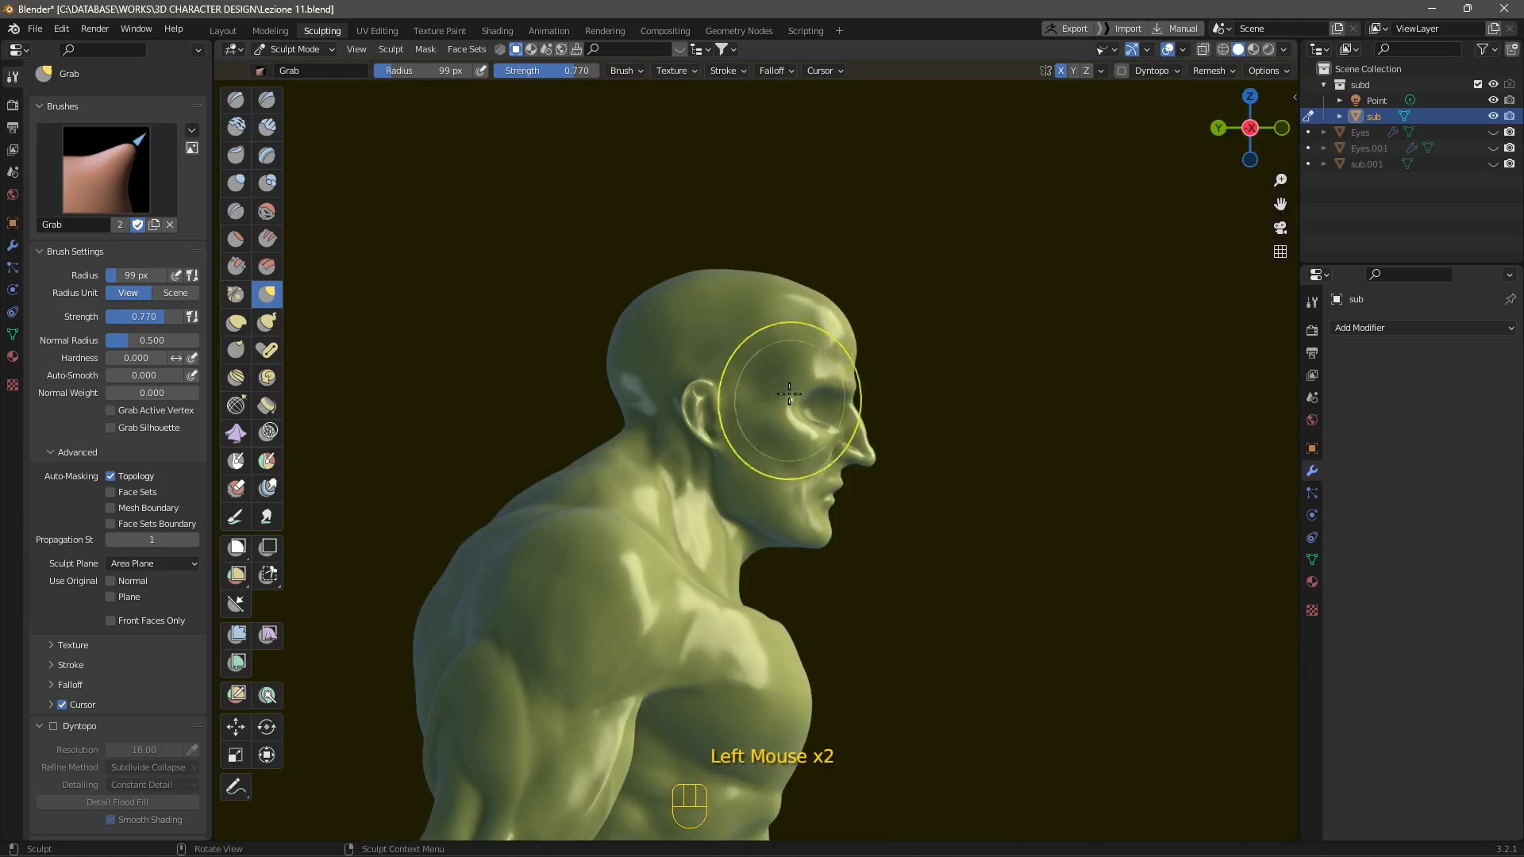
pyautogui.click(1218, 127)
pyautogui.click(1217, 127)
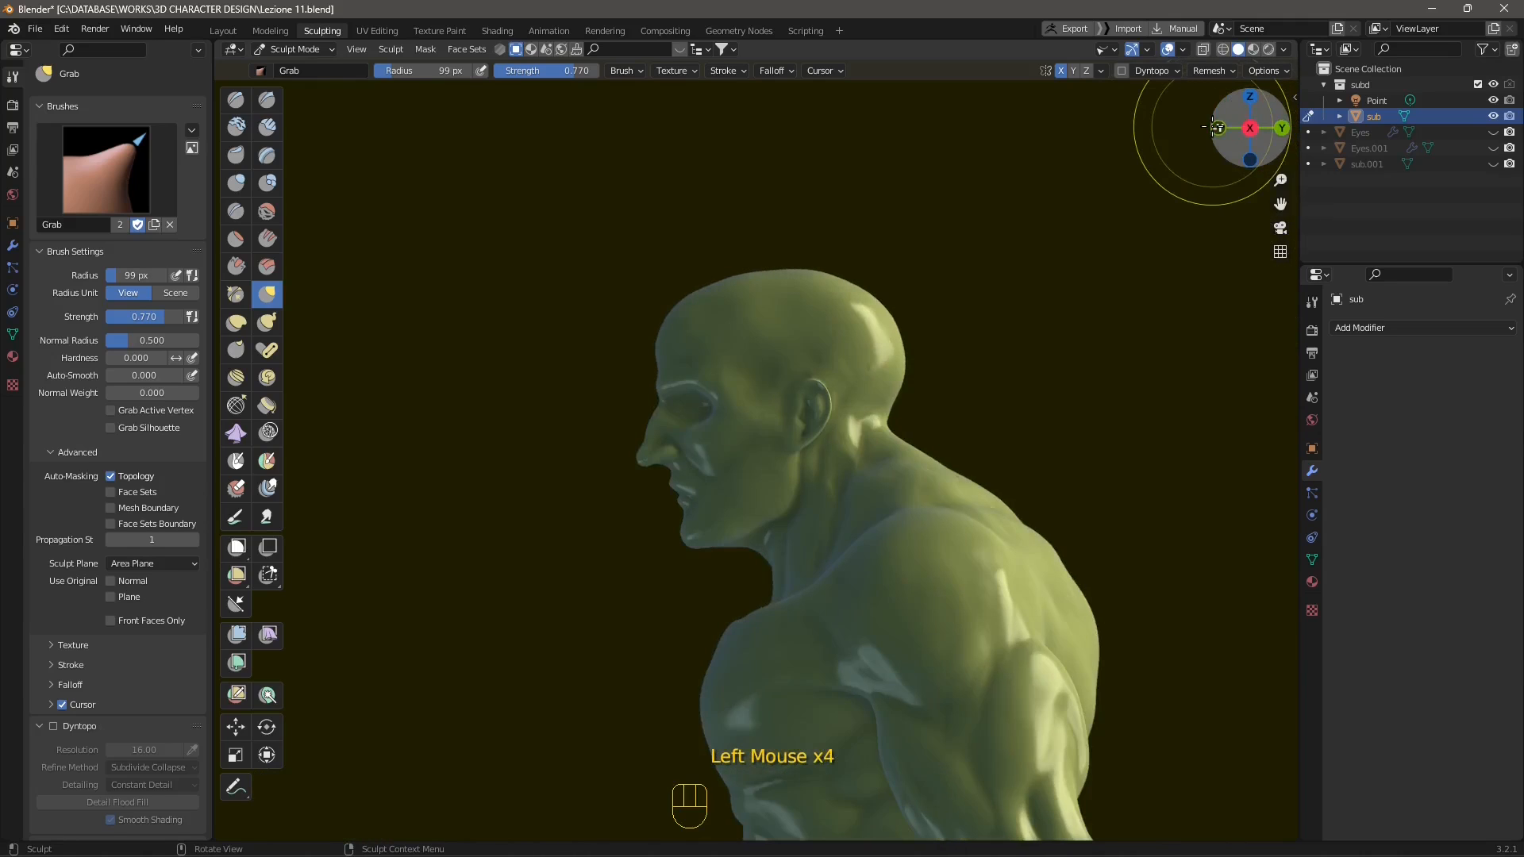
pyautogui.click(1216, 127)
pyautogui.moveTo(884, 340)
pyautogui.mouseDown(button='middle')
pyautogui.moveTo(918, 484)
pyautogui.moveTo(942, 459)
pyautogui.moveTo(776, 378)
pyautogui.moveTo(564, 484)
pyautogui.moveTo(827, 529)
pyautogui.moveTo(793, 306)
pyautogui.mouseUp(button='middle')
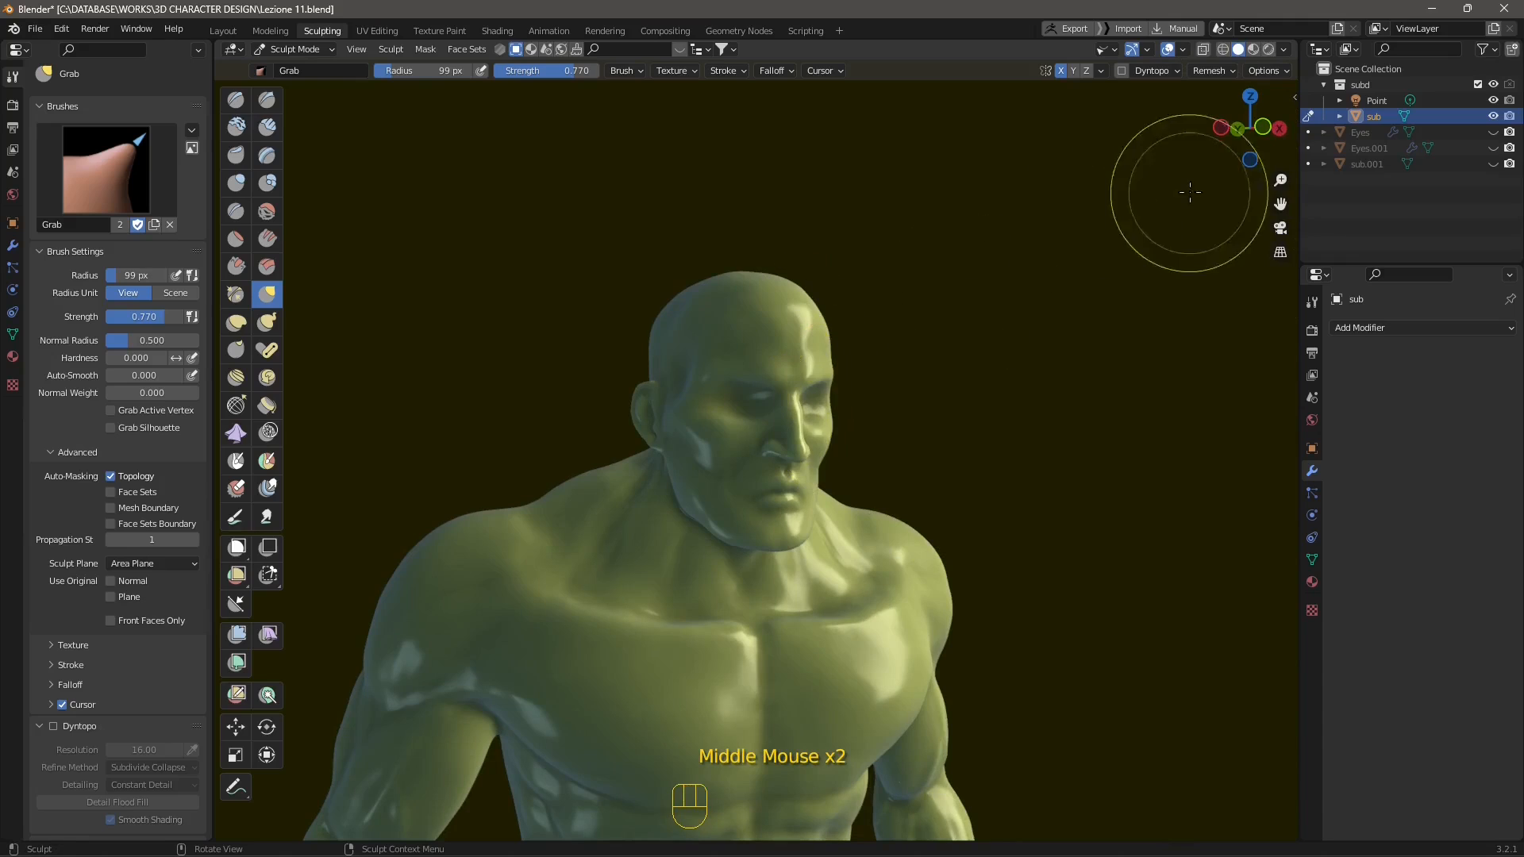
# Step: Set the viewport's focal length to 50 mm
pyautogui.click(1287, 94)
pyautogui.moveTo(1499, 137); pyautogui.dragTo(1513, 146)
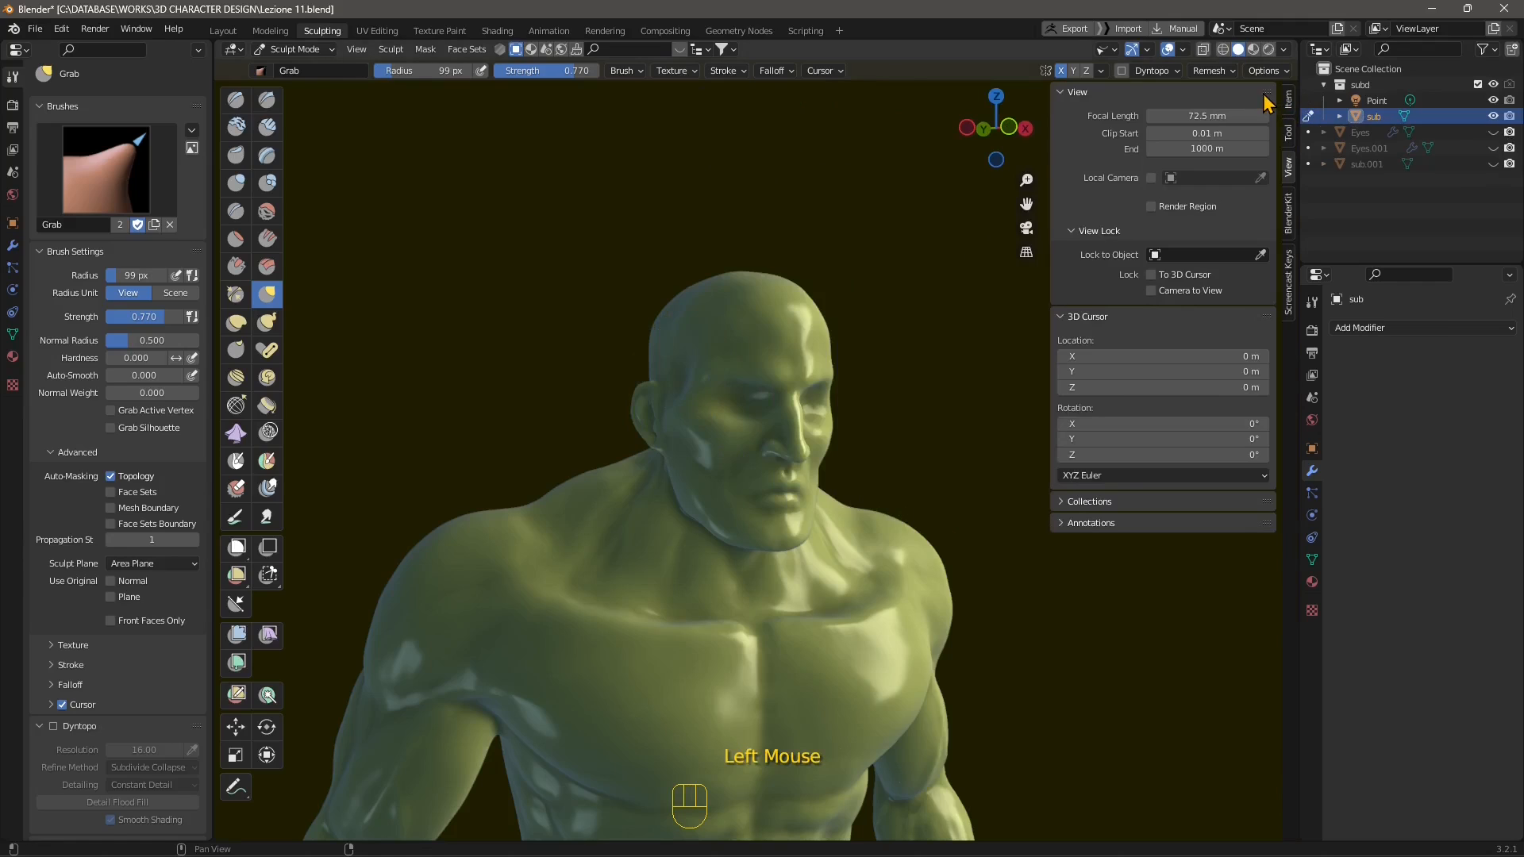
pyautogui.press('n')
pyautogui.press('n')
pyautogui.moveTo(1207, 116); pyautogui.dragTo(1230, 116)
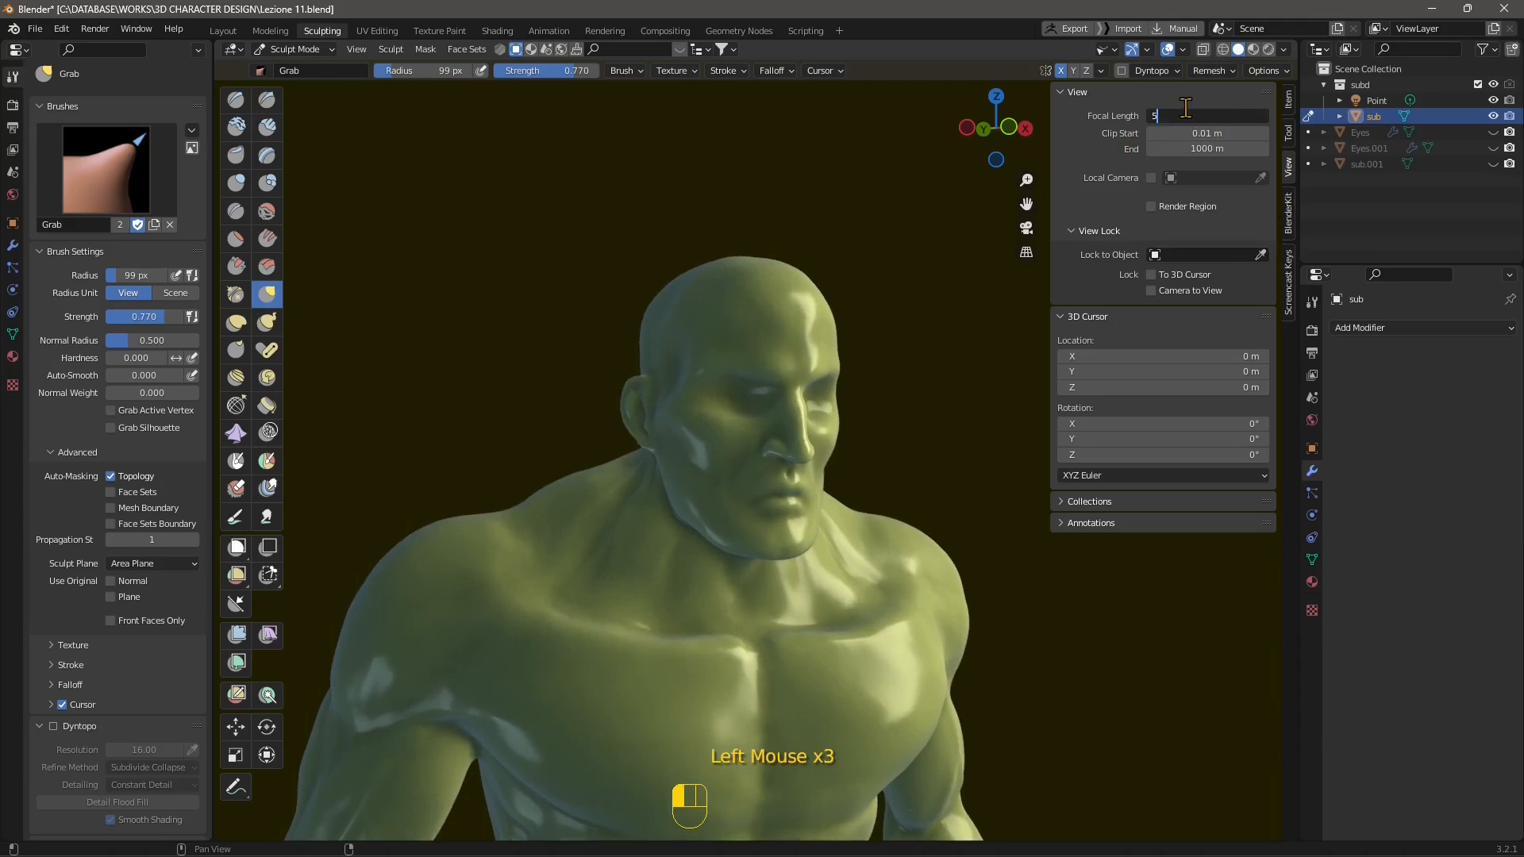
pyautogui.press('Return')
# Step: Smooth the surface of the back of the head behind the ear
pyautogui.moveTo(753, 571); pyautogui.dragTo(627, 475, button='middle')
pyautogui.scroll(3, 722, 555)
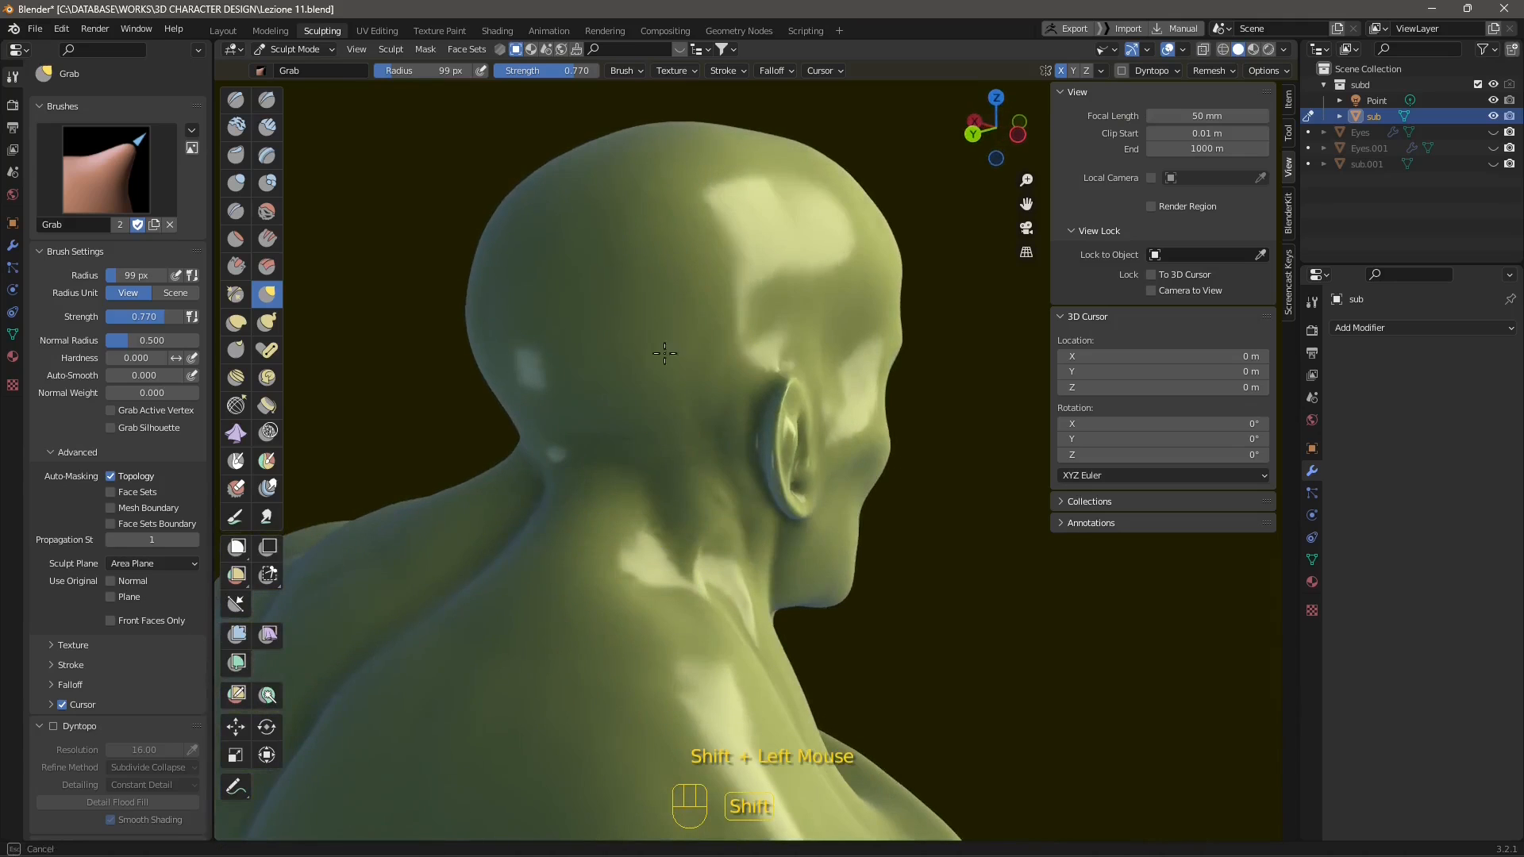
pyautogui.moveTo(633, 365); pyautogui.dragTo(631, 520, button='middle')
# Step: Check the whole figure's proportions from the side, and inspect the head up close
pyautogui.scroll(-3, 631, 520)
pyautogui.keyDown('shift'); pyautogui.moveTo(645, 571); pyautogui.dragTo(754, 569, button='middle'); pyautogui.keyUp('shift')
pyautogui.scroll(-1, 756, 569)
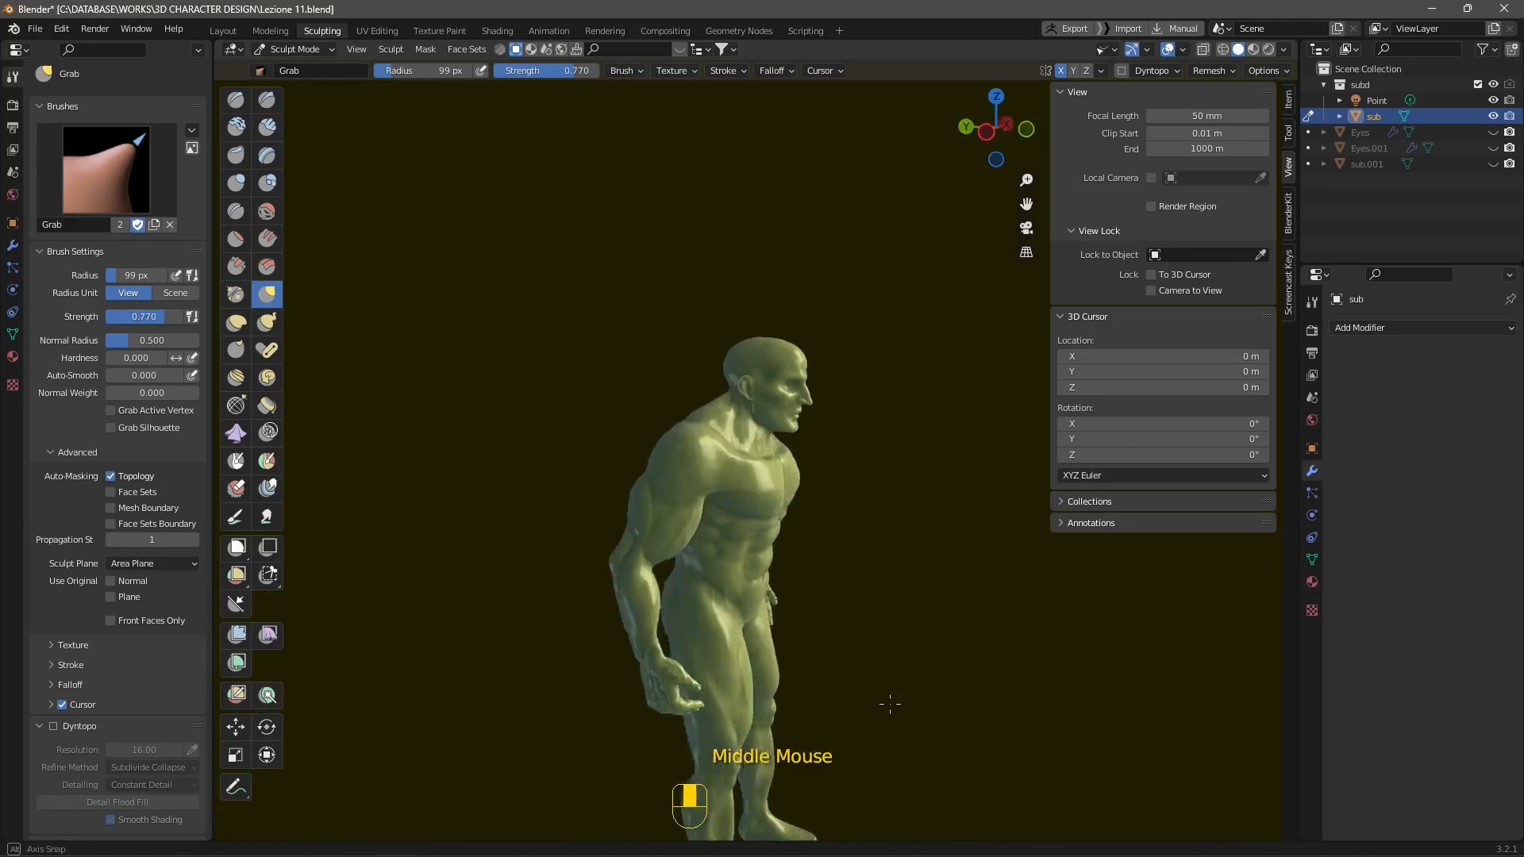
pyautogui.moveTo(771, 443)
pyautogui.keyDown('shift'); pyautogui.mouseDown(button='middle')
pyautogui.moveTo(755, 579)
pyautogui.moveTo(713, 596)
pyautogui.moveTo(762, 555)
pyautogui.moveTo(823, 383)
pyautogui.mouseUp(button='middle'); pyautogui.keyUp('shift')
pyautogui.scroll(2, 755, 579)
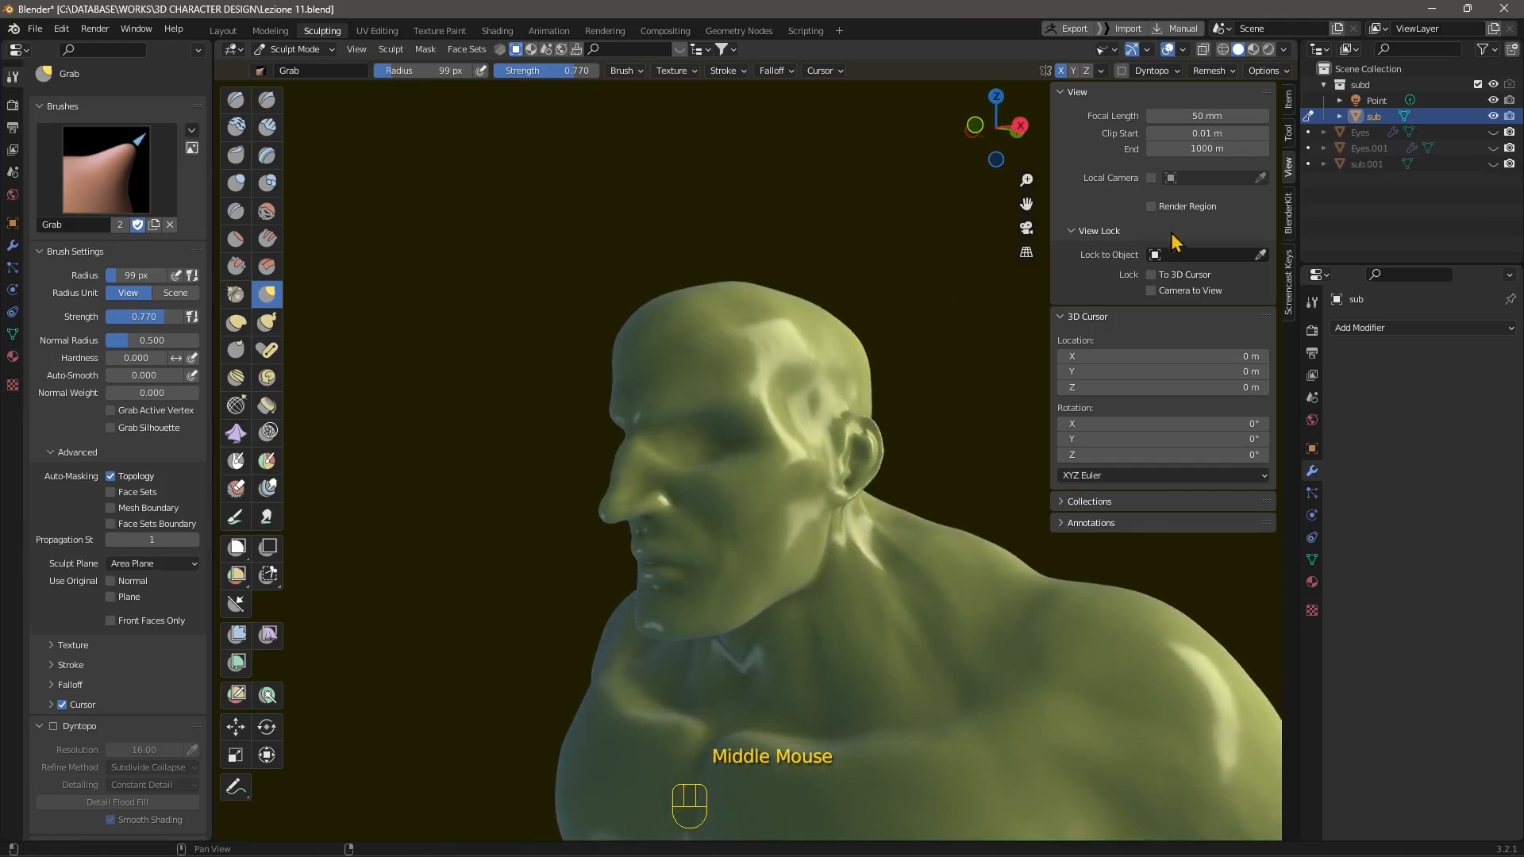
# Step: Set the viewport's focal length to 100 mm and view the upper body from the front
pyautogui.moveTo(1199, 119); pyautogui.dragTo(1290, 120)
pyautogui.scroll(-2, 549, 419)
pyautogui.moveTo(503, 493); pyautogui.dragTo(436, 545, button='middle')
pyautogui.scroll(-2, 809, 479)
pyautogui.scroll(2, 771, 549)
pyautogui.moveTo(771, 549); pyautogui.dragTo(726, 318, button='middle')
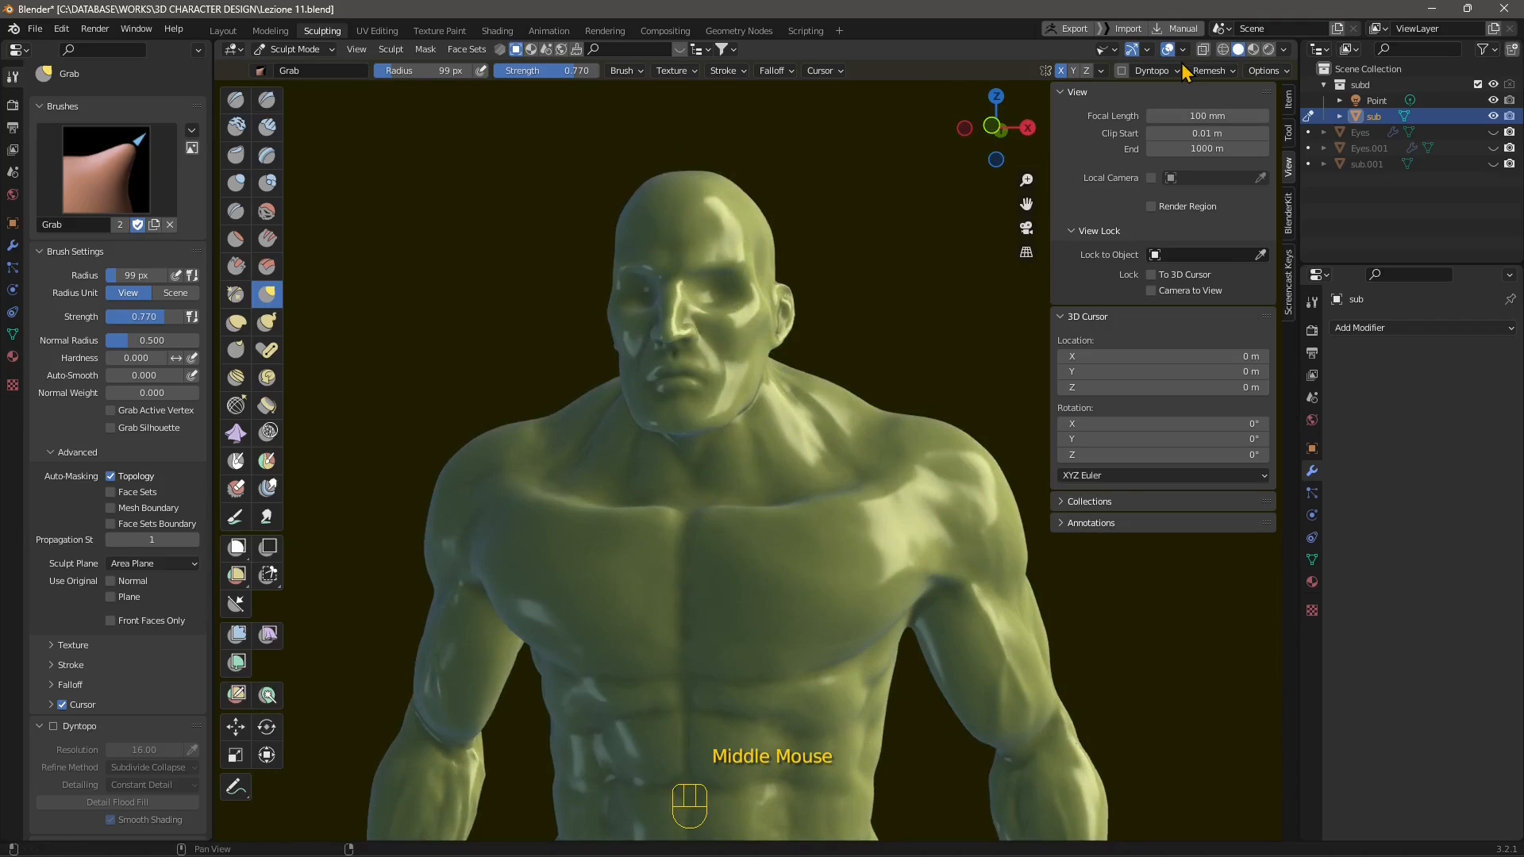
# Step: Switch the viewport shading's lighting from MatCap to Studio
pyautogui.click(997, 51)
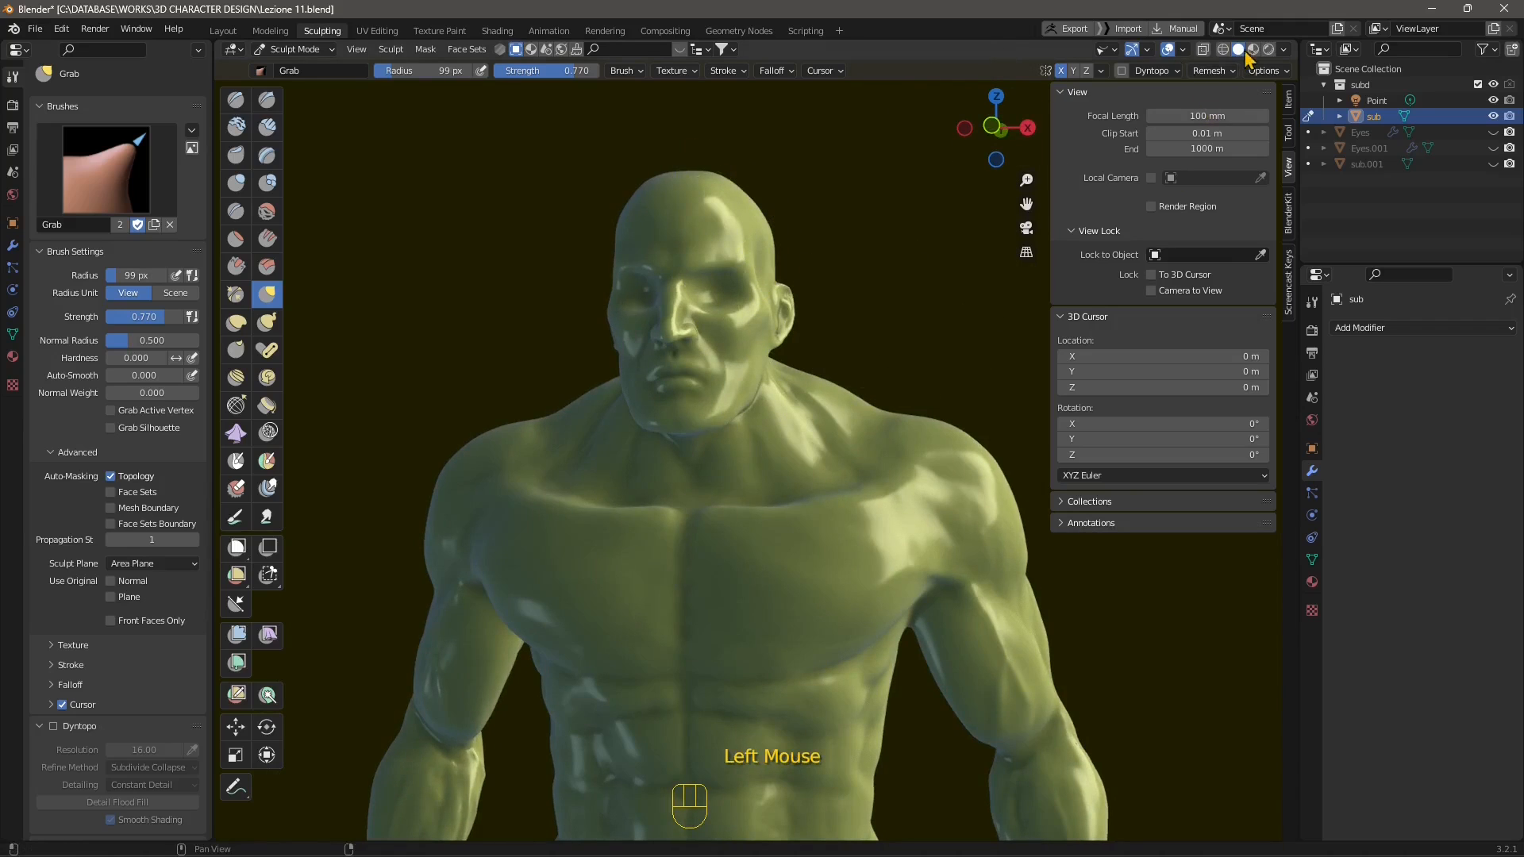
pyautogui.click(1282, 51)
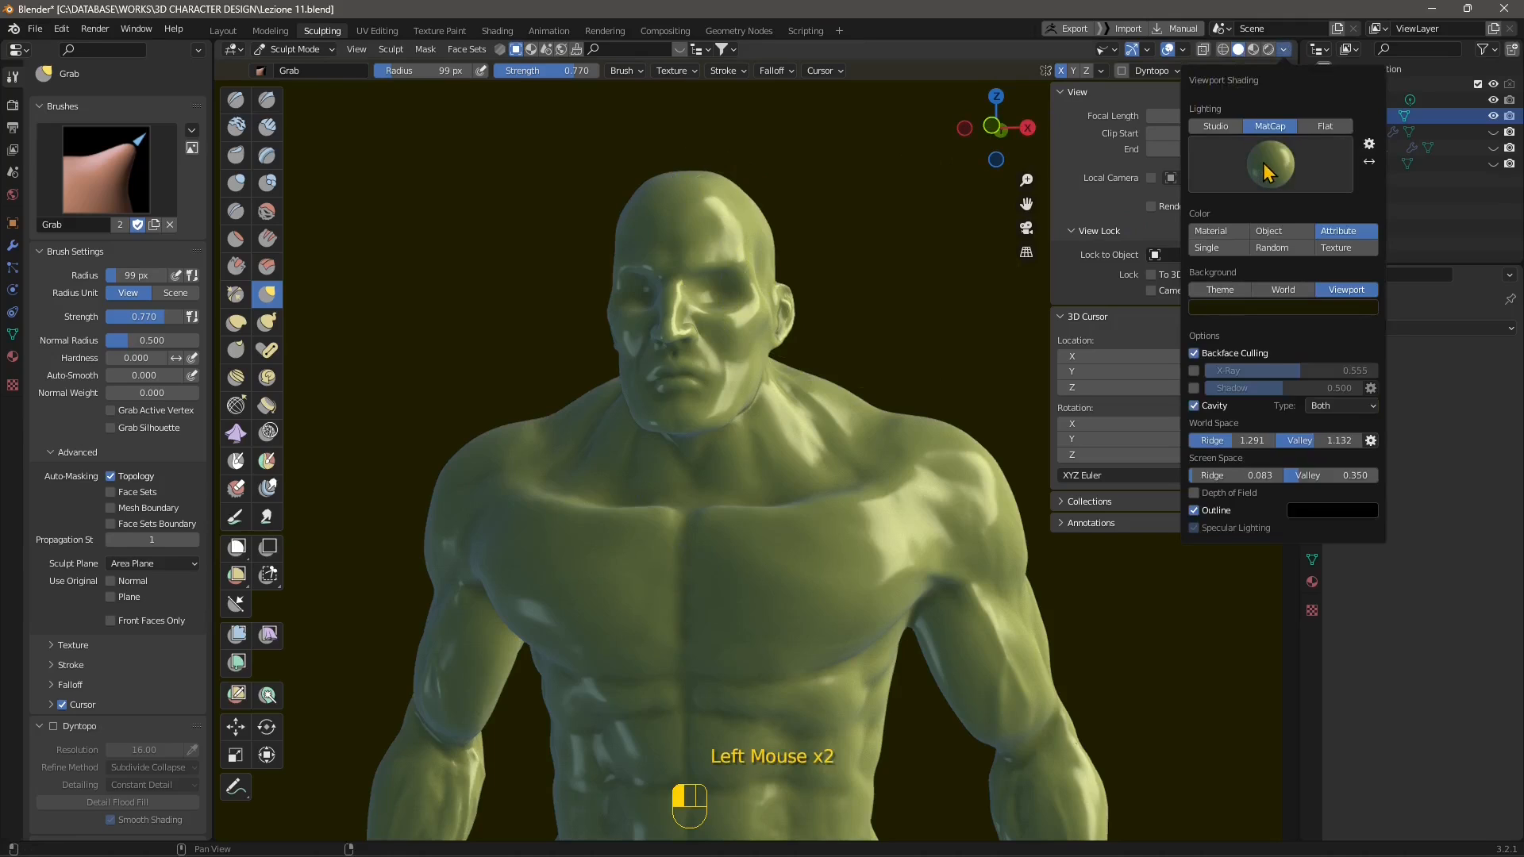
pyautogui.click(1214, 127)
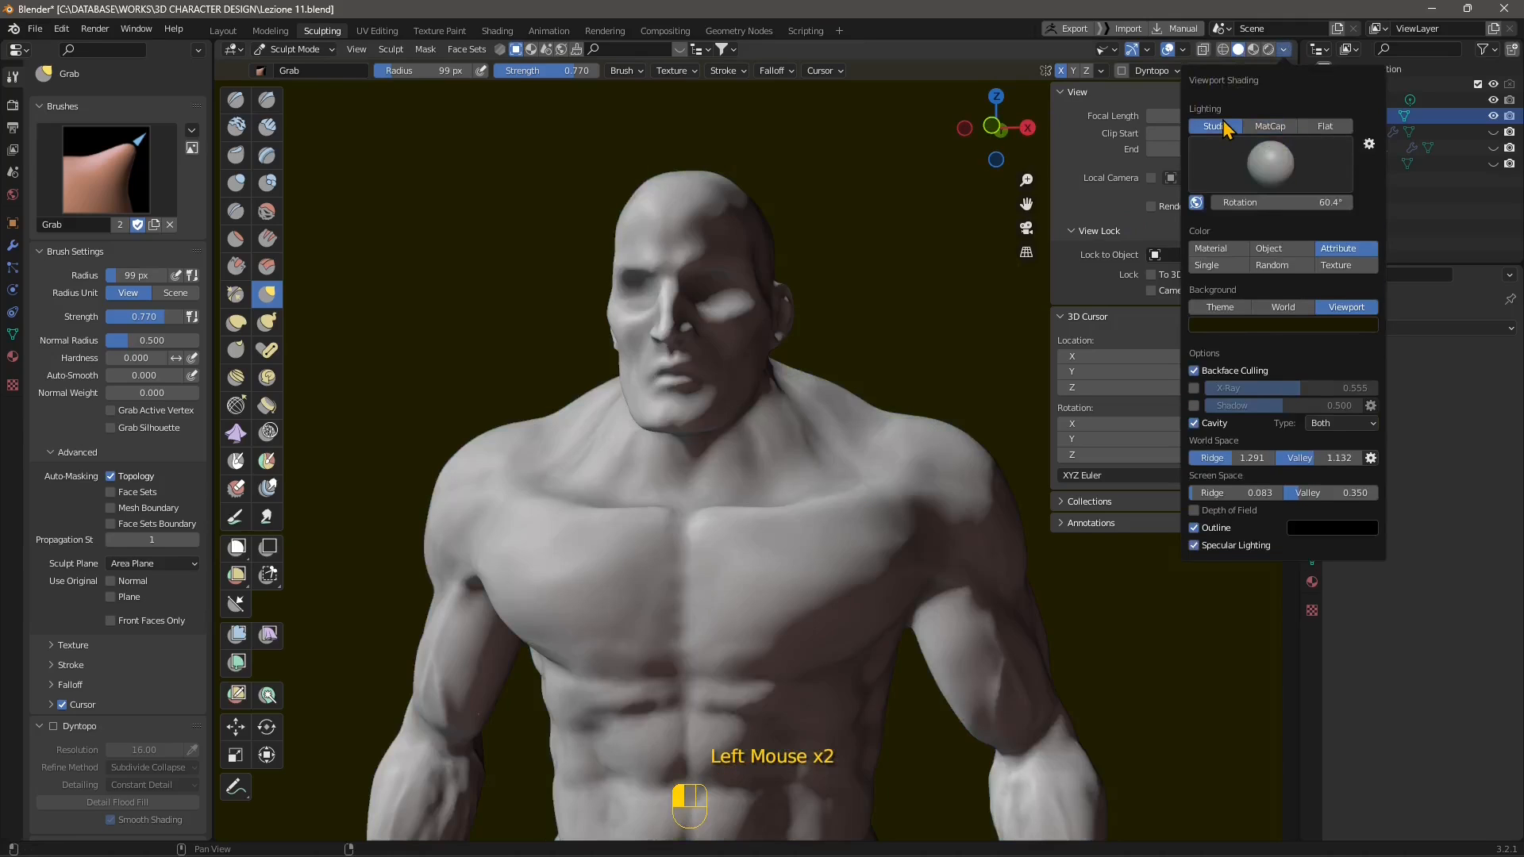
# Step: Try the other studio light presets on the sculpt one after another
pyautogui.click(1252, 170)
pyautogui.click(1082, 222)
pyautogui.click(1252, 168)
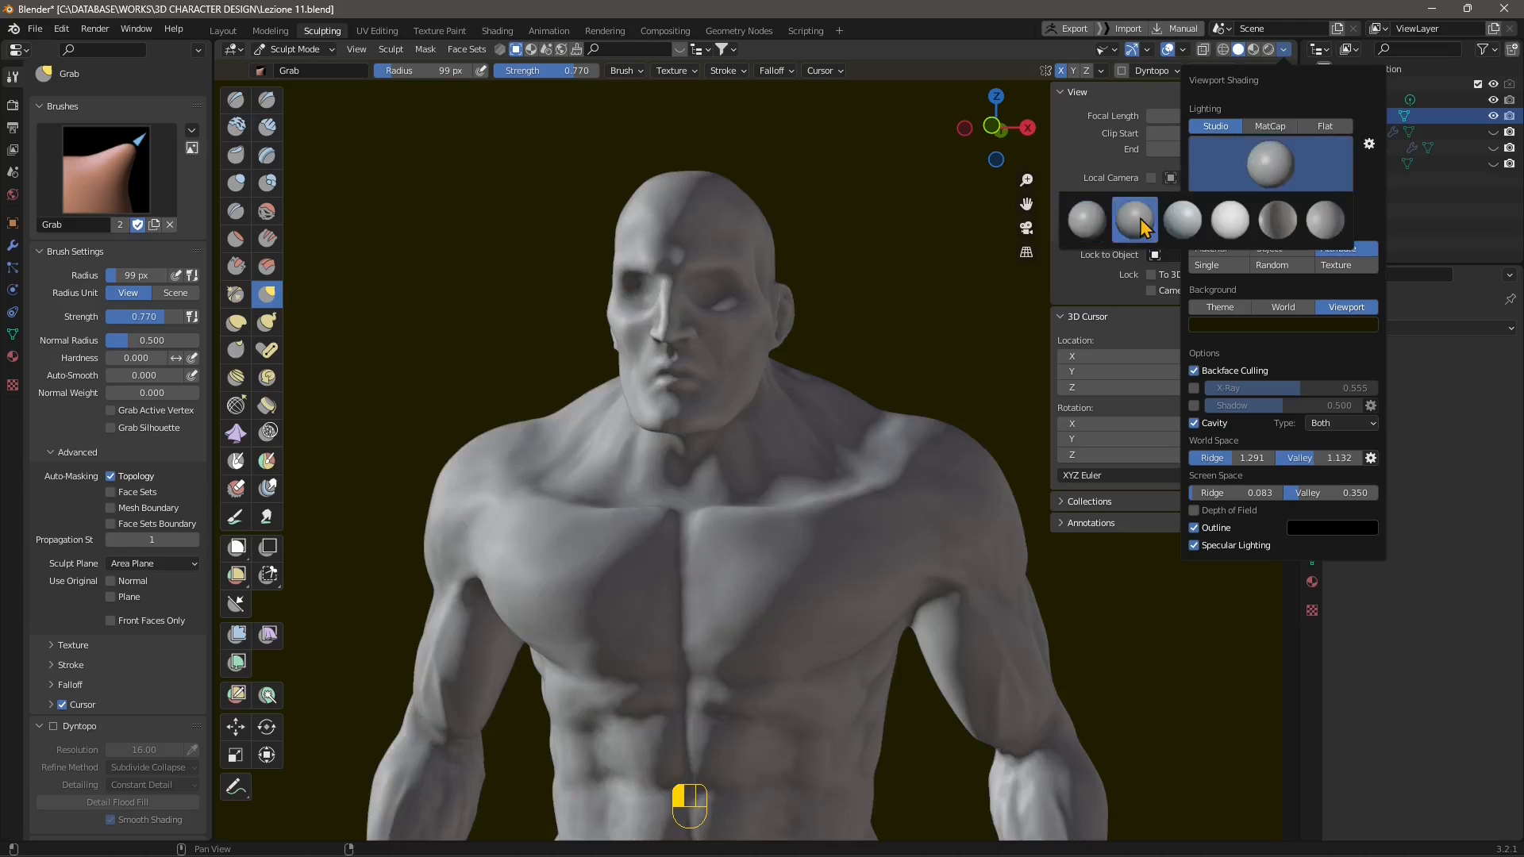
pyautogui.click(1134, 216)
pyautogui.click(1283, 165)
pyautogui.click(1231, 220)
pyautogui.click(1268, 164)
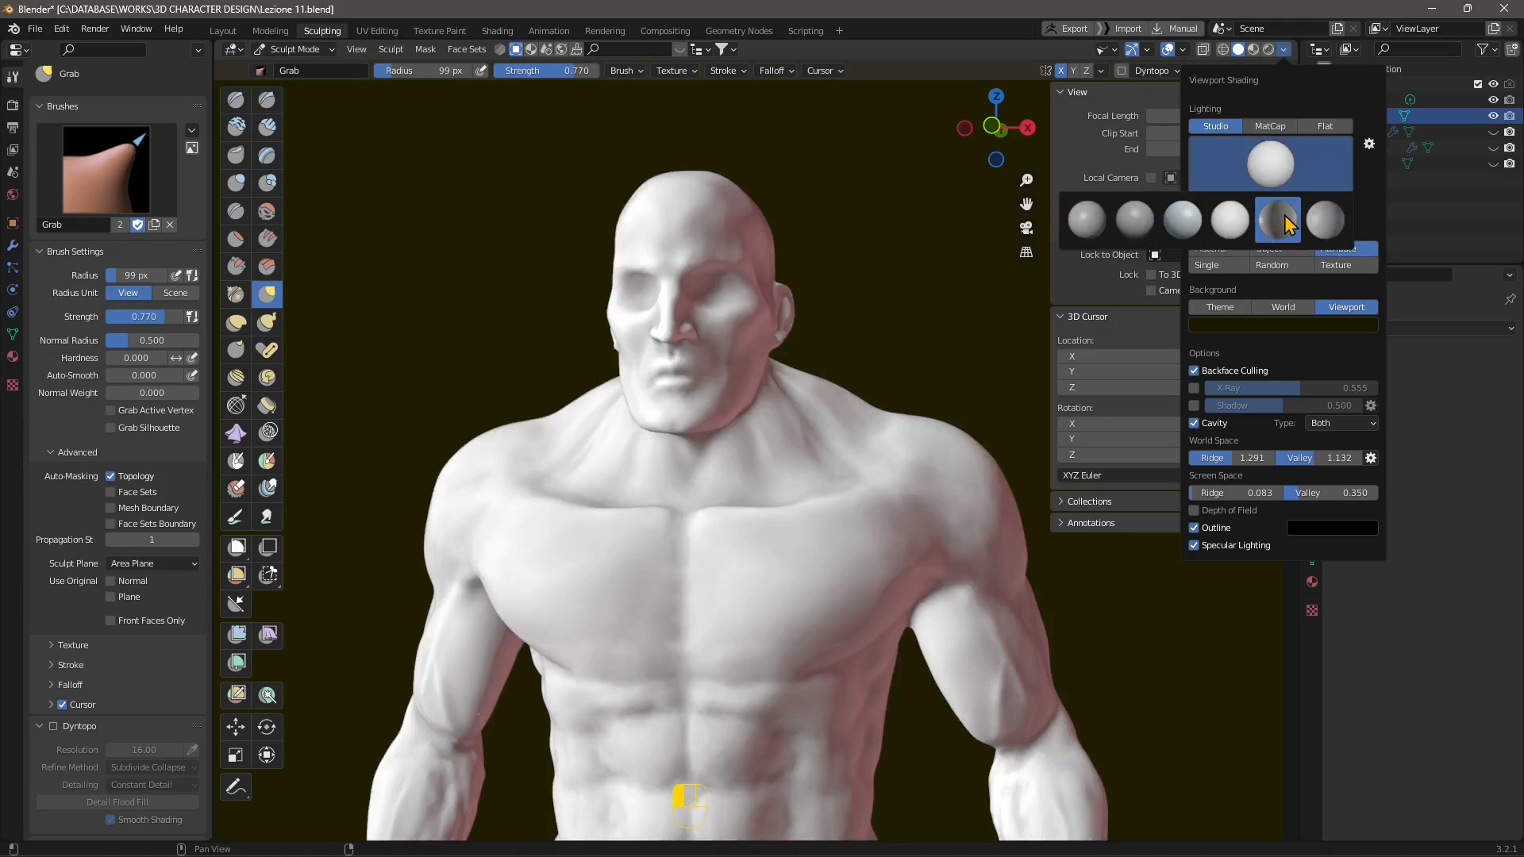
pyautogui.click(1277, 219)
pyautogui.click(1283, 165)
pyautogui.click(1322, 223)
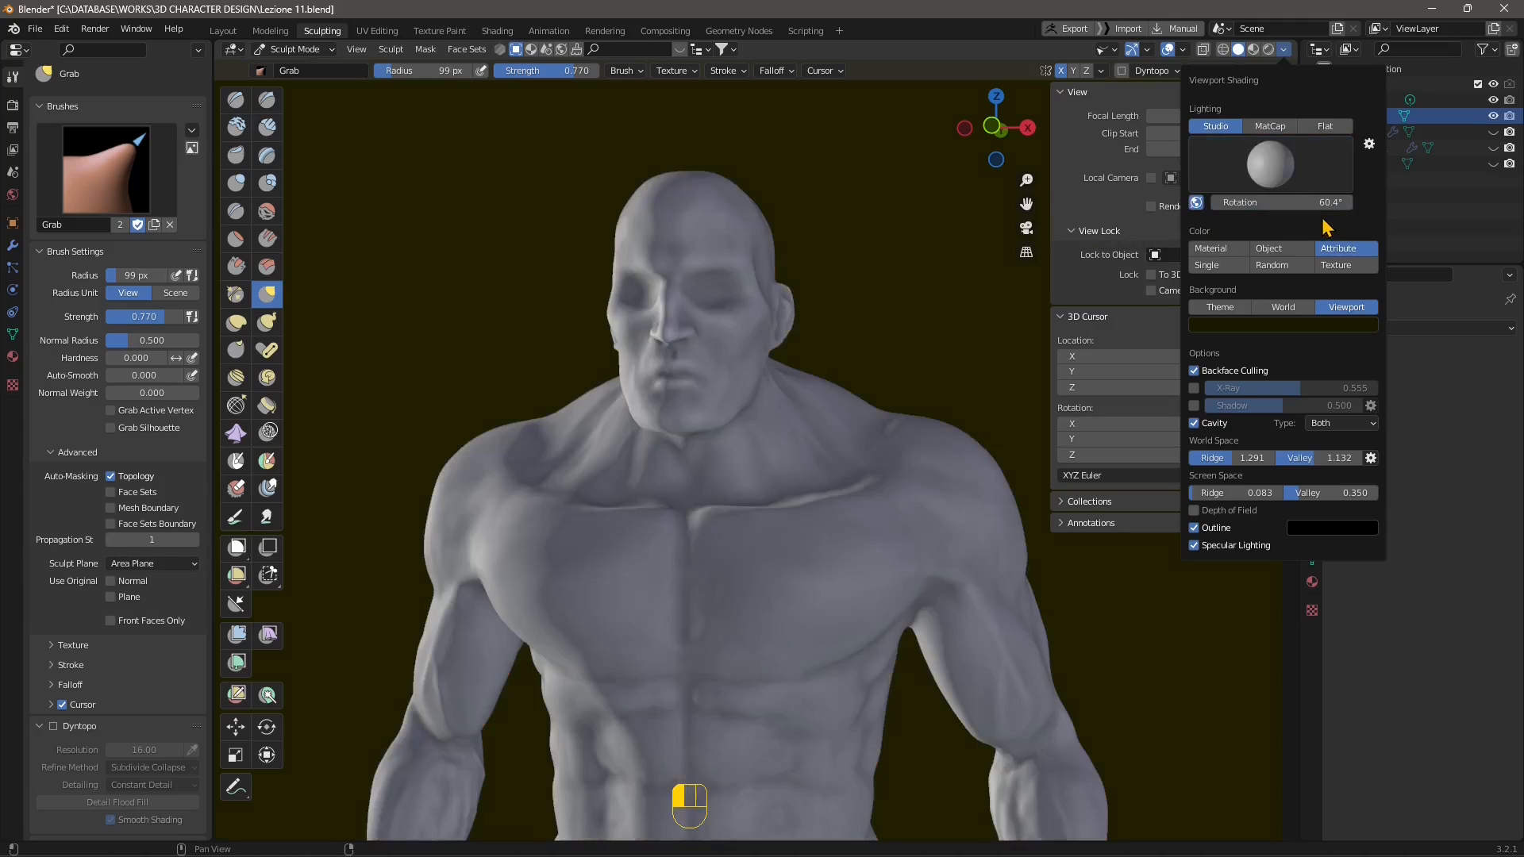
pyautogui.click(1272, 178)
pyautogui.click(1228, 220)
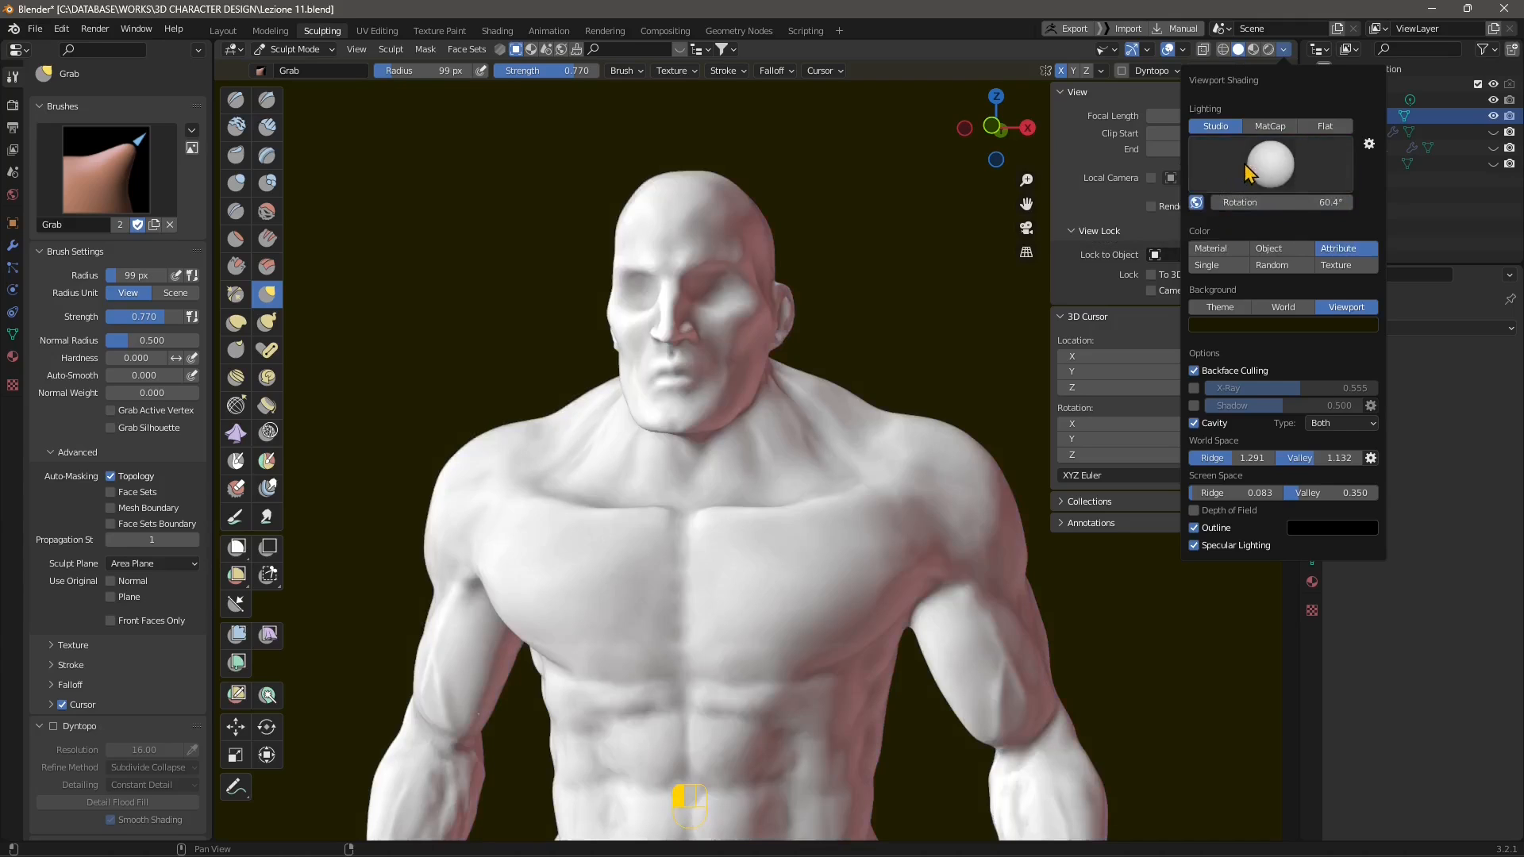
# Step: Choose the third studio light preset, the pale bluish one, and check the upper body under it
pyautogui.click(1270, 170)
pyautogui.click(1183, 220)
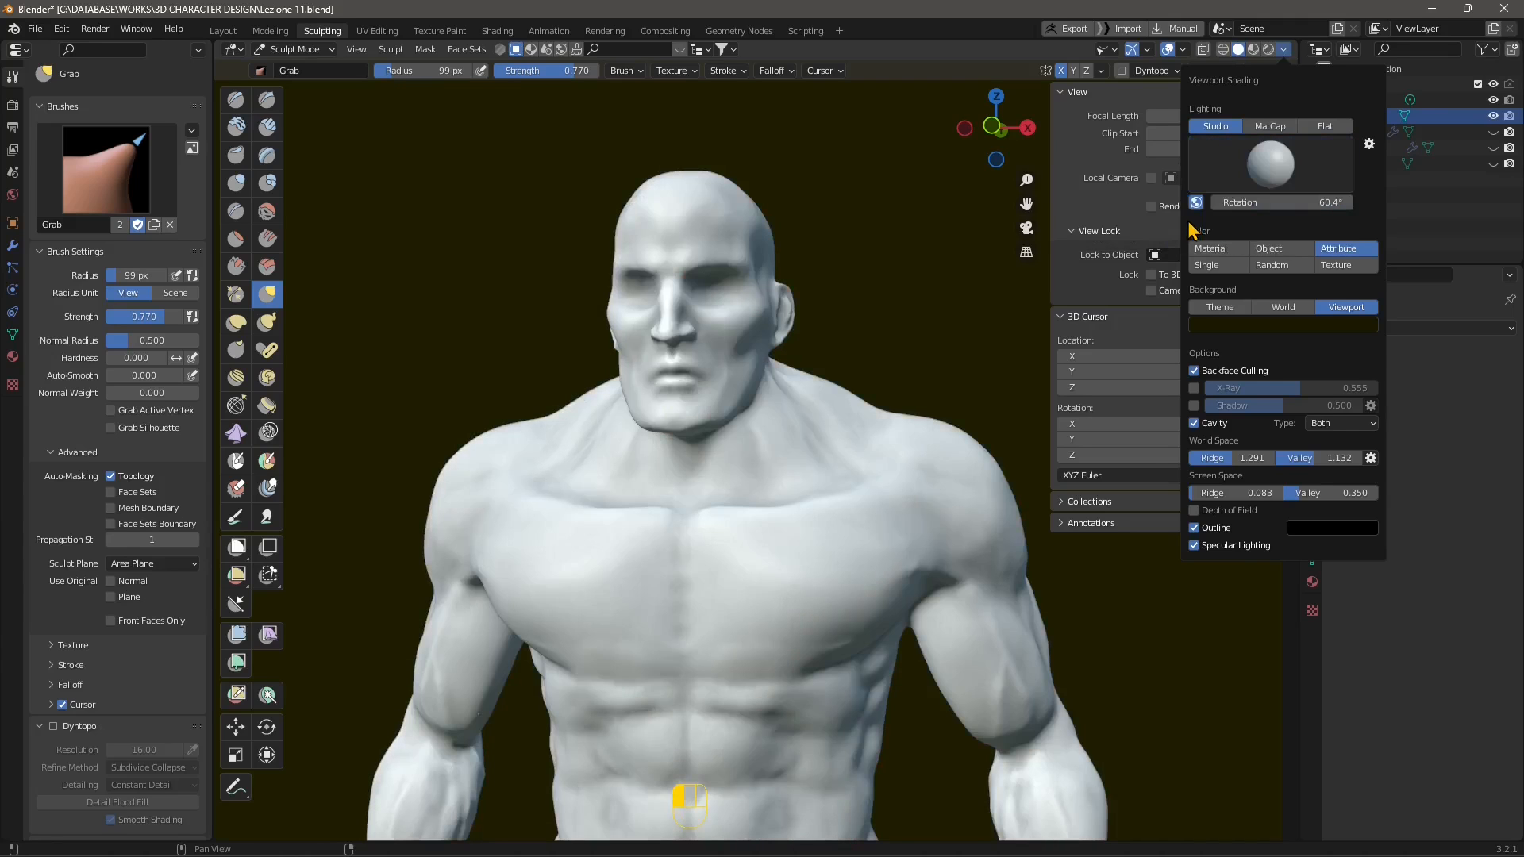
pyautogui.moveTo(659, 508)
pyautogui.mouseDown(button='middle')
pyautogui.moveTo(646, 520)
pyautogui.moveTo(680, 521)
pyautogui.moveTo(607, 493)
pyautogui.moveTo(621, 469)
pyautogui.moveTo(626, 512)
pyautogui.mouseUp(button='middle')
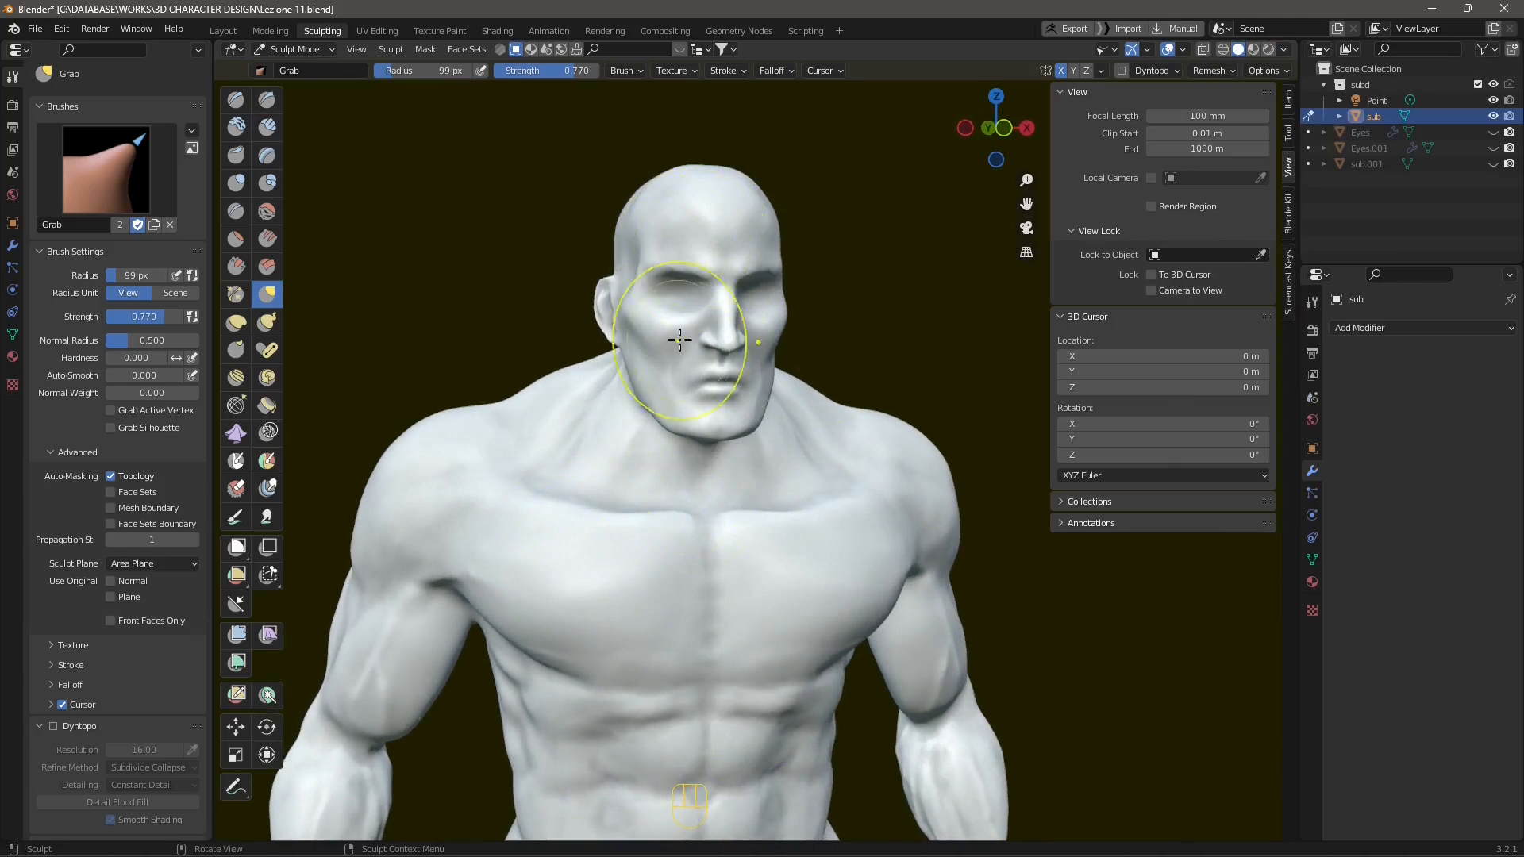
pyautogui.moveTo(635, 591)
pyautogui.mouseDown(button='middle')
pyautogui.moveTo(765, 588)
pyautogui.moveTo(749, 569)
pyautogui.moveTo(792, 585)
pyautogui.moveTo(725, 571)
pyautogui.moveTo(722, 266)
pyautogui.moveTo(810, 545)
pyautogui.moveTo(749, 516)
pyautogui.mouseUp(button='middle')
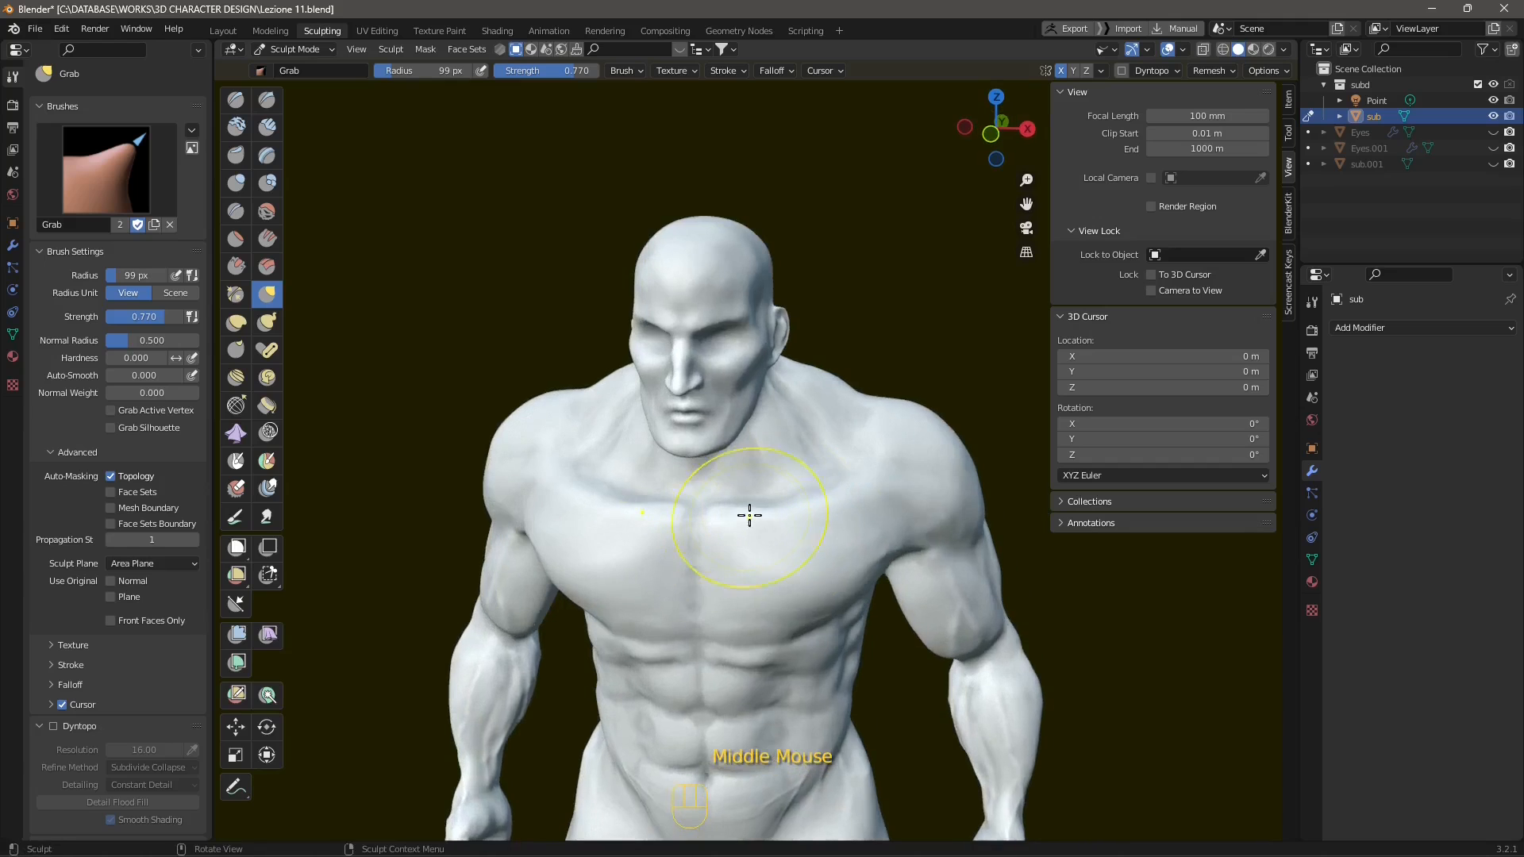
# Step: Reshape the inner upper edge of the chest beside the sternum with the Grab brush
pyautogui.keyDown('shift'); pyautogui.moveTo(962, 445); pyautogui.dragTo(894, 388, button='middle'); pyautogui.keyUp('shift')
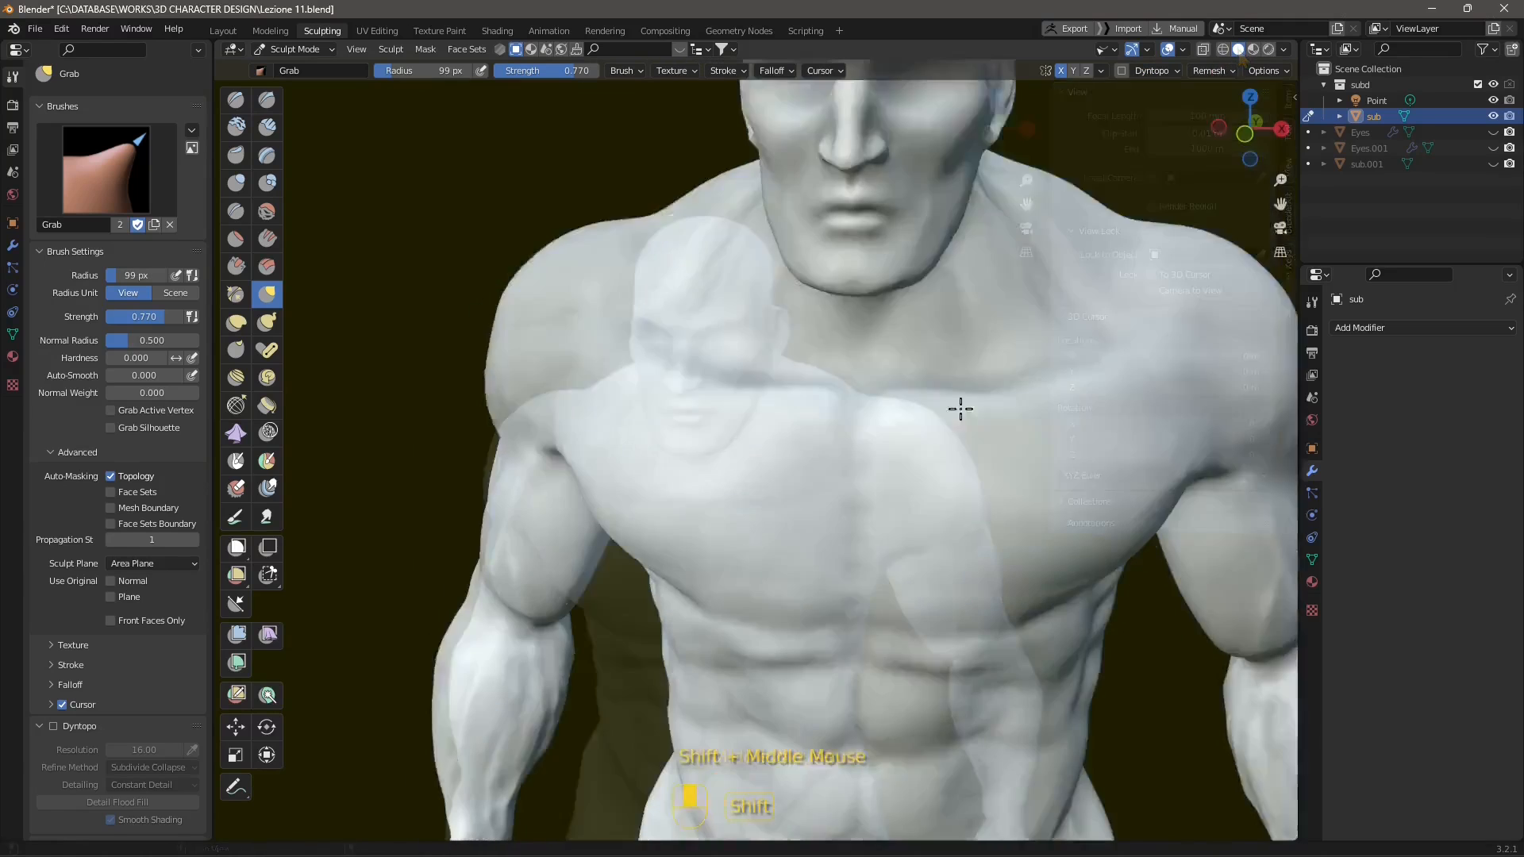
pyautogui.scroll(2, 890, 386)
pyautogui.moveTo(884, 283); pyautogui.dragTo(881, 296)
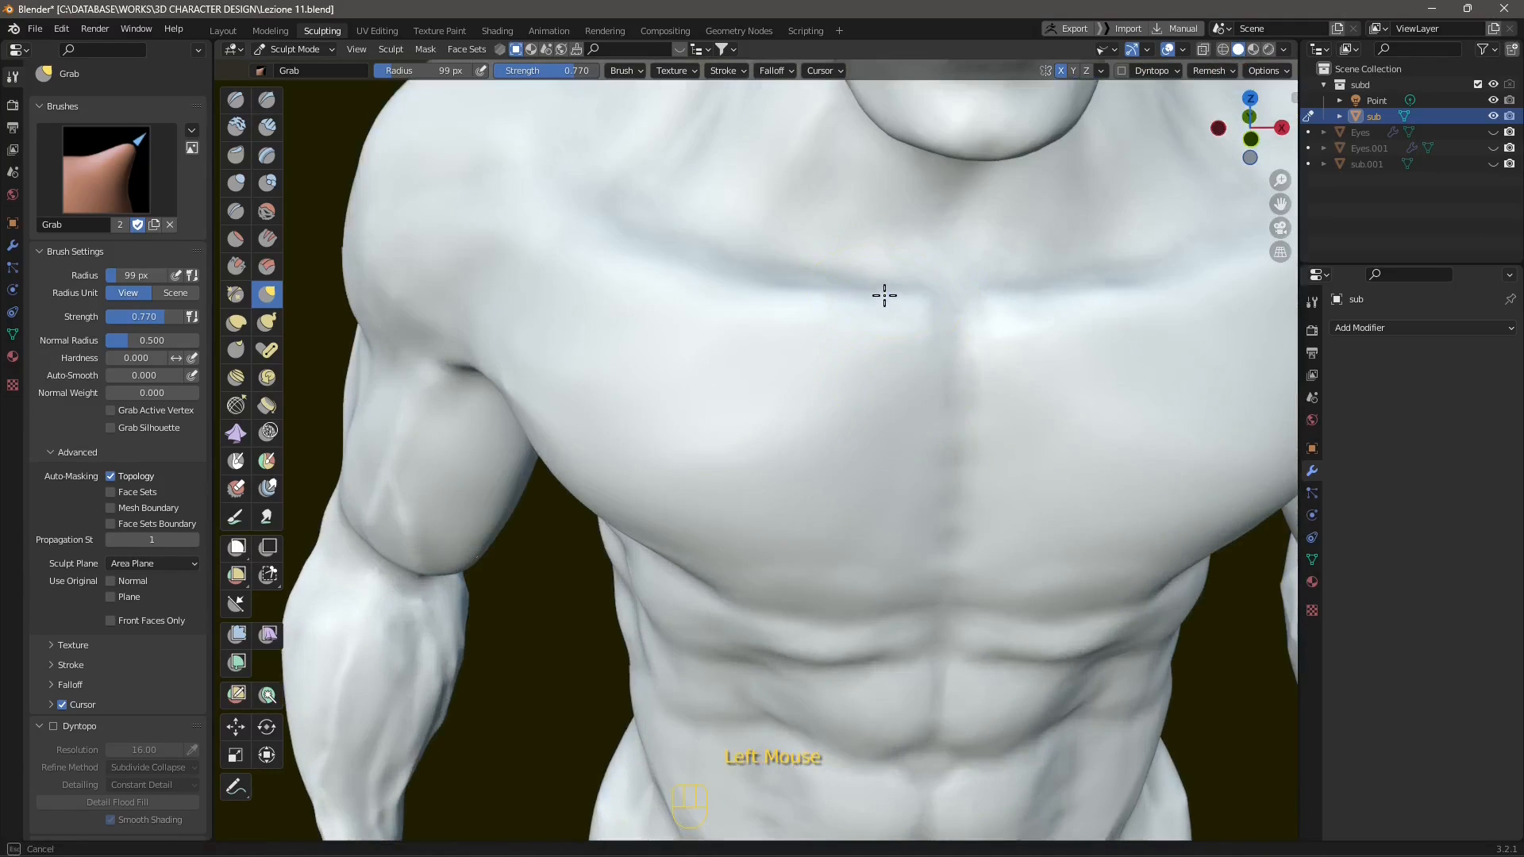
pyautogui.moveTo(880, 296)
pyautogui.mouseDown(button='middle')
pyautogui.moveTo(932, 323)
pyautogui.moveTo(910, 316)
pyautogui.mouseUp(button='middle')
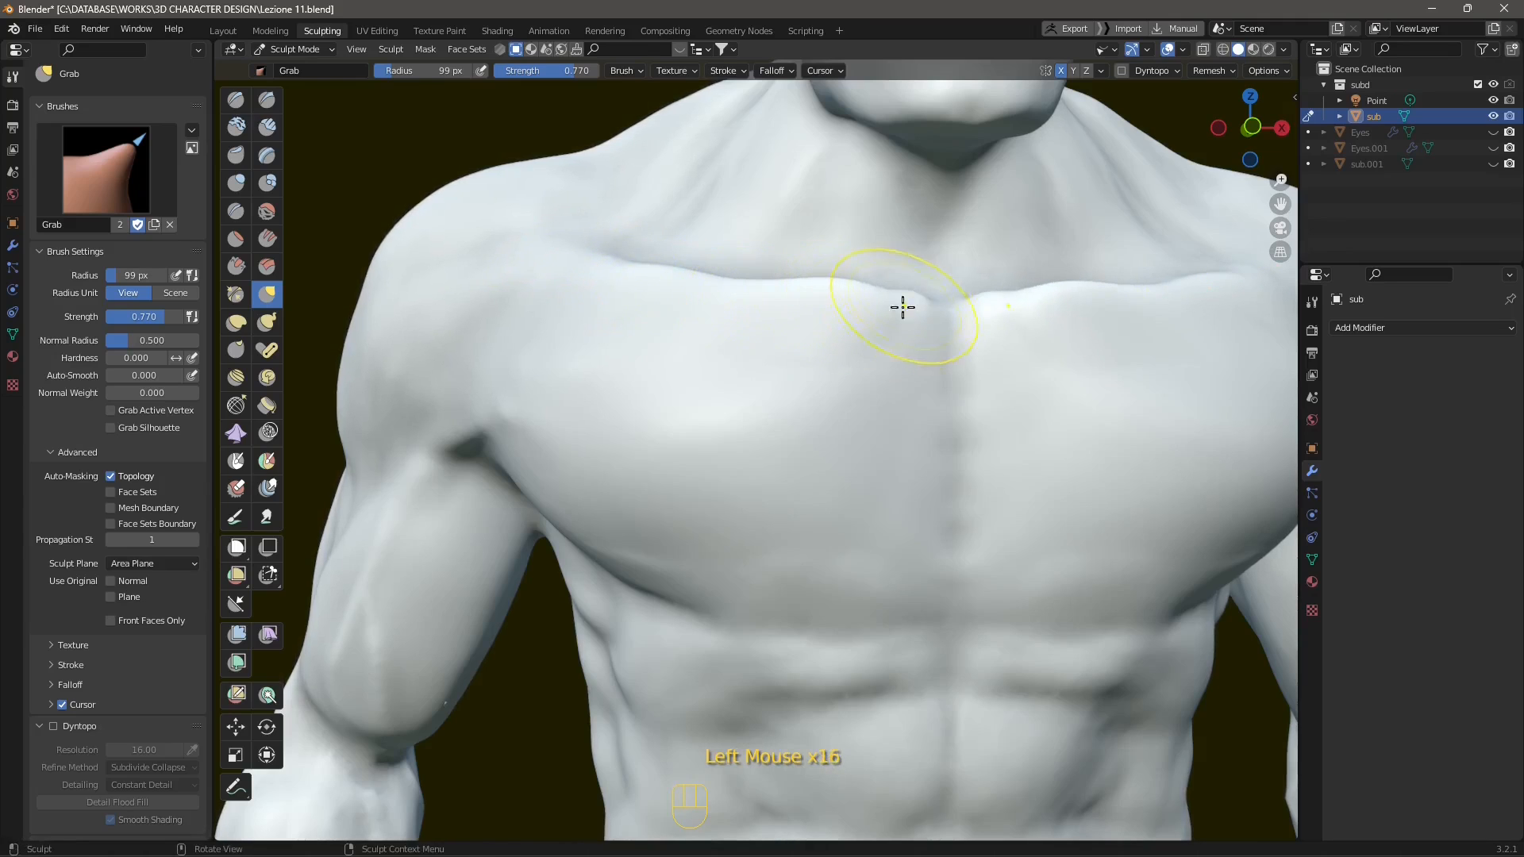
pyautogui.scroll(-2, 903, 317)
# Step: Set the Grab brush radius to 179 px and reshape the lower front of the pectorals from the side
pyautogui.moveTo(901, 452); pyautogui.dragTo(1018, 442, button='middle')
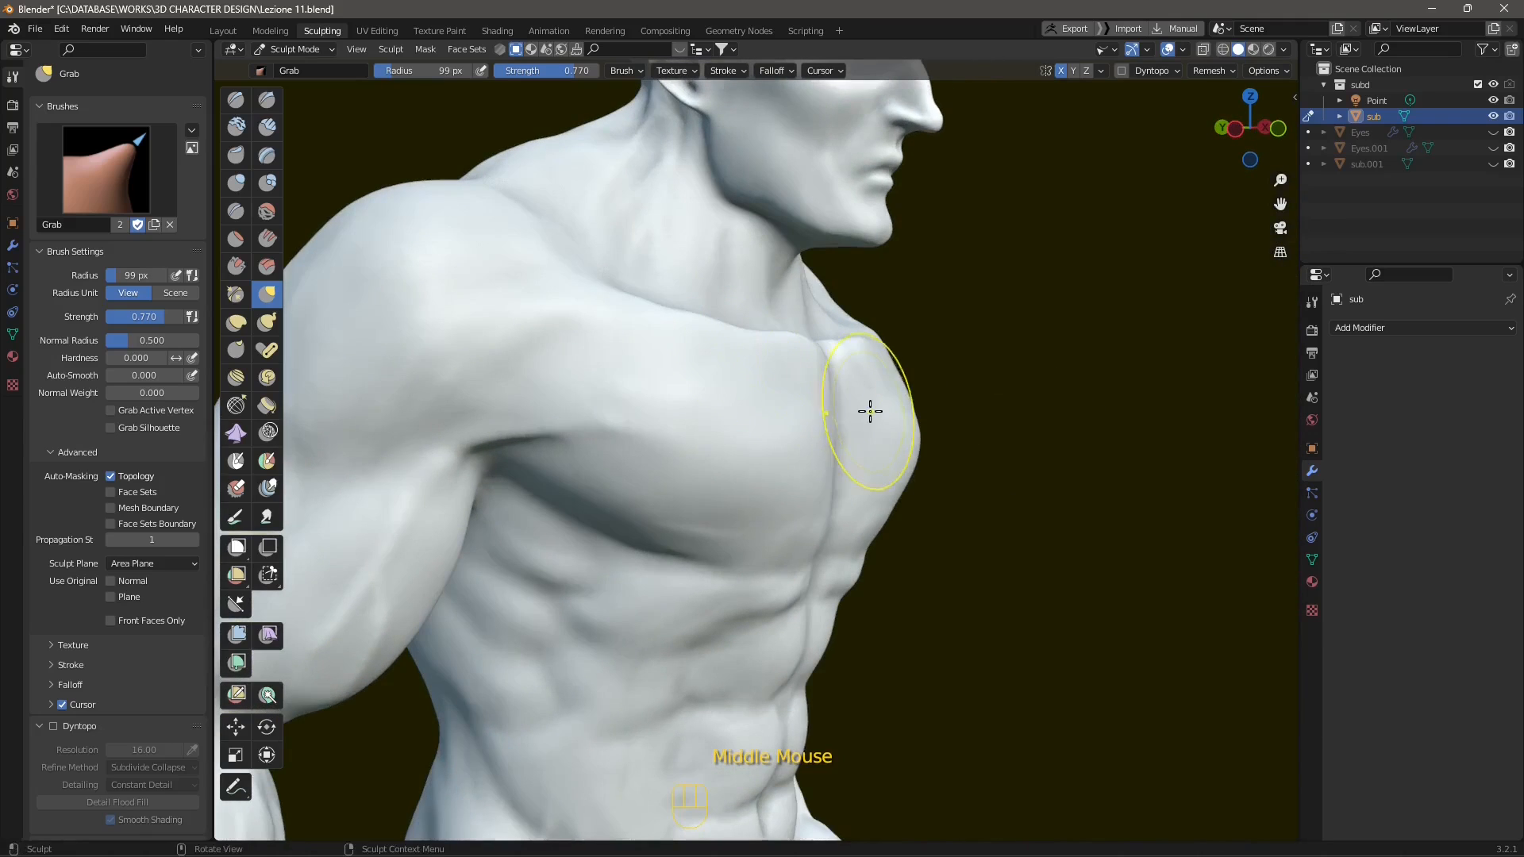
pyautogui.moveTo(870, 411); pyautogui.dragTo(792, 477, button='middle')
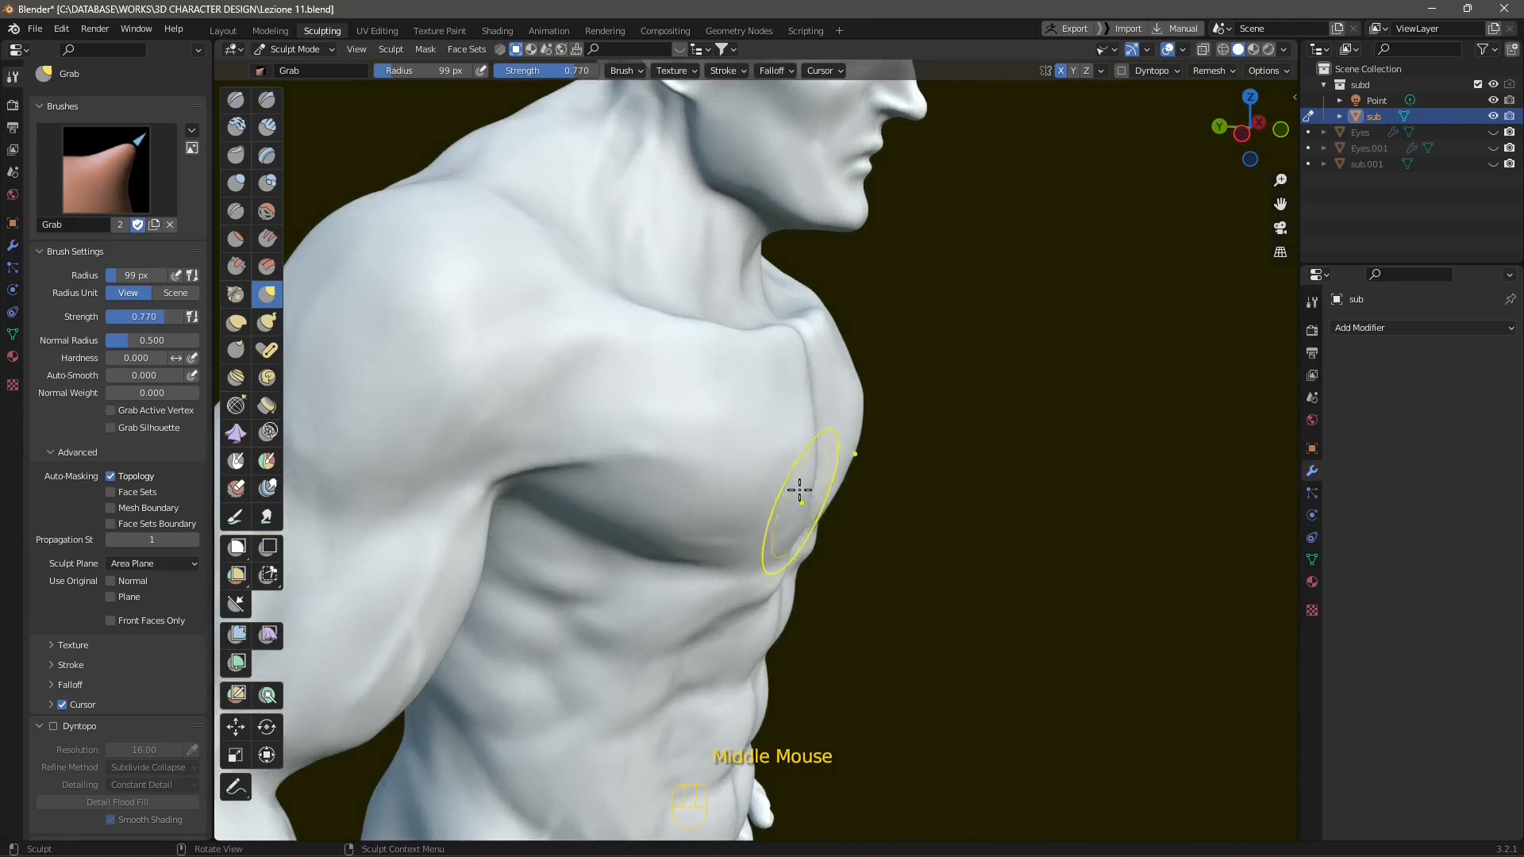
pyautogui.press('f')
pyautogui.click(836, 412)
pyautogui.moveTo(834, 429); pyautogui.dragTo(804, 527, button='middle')
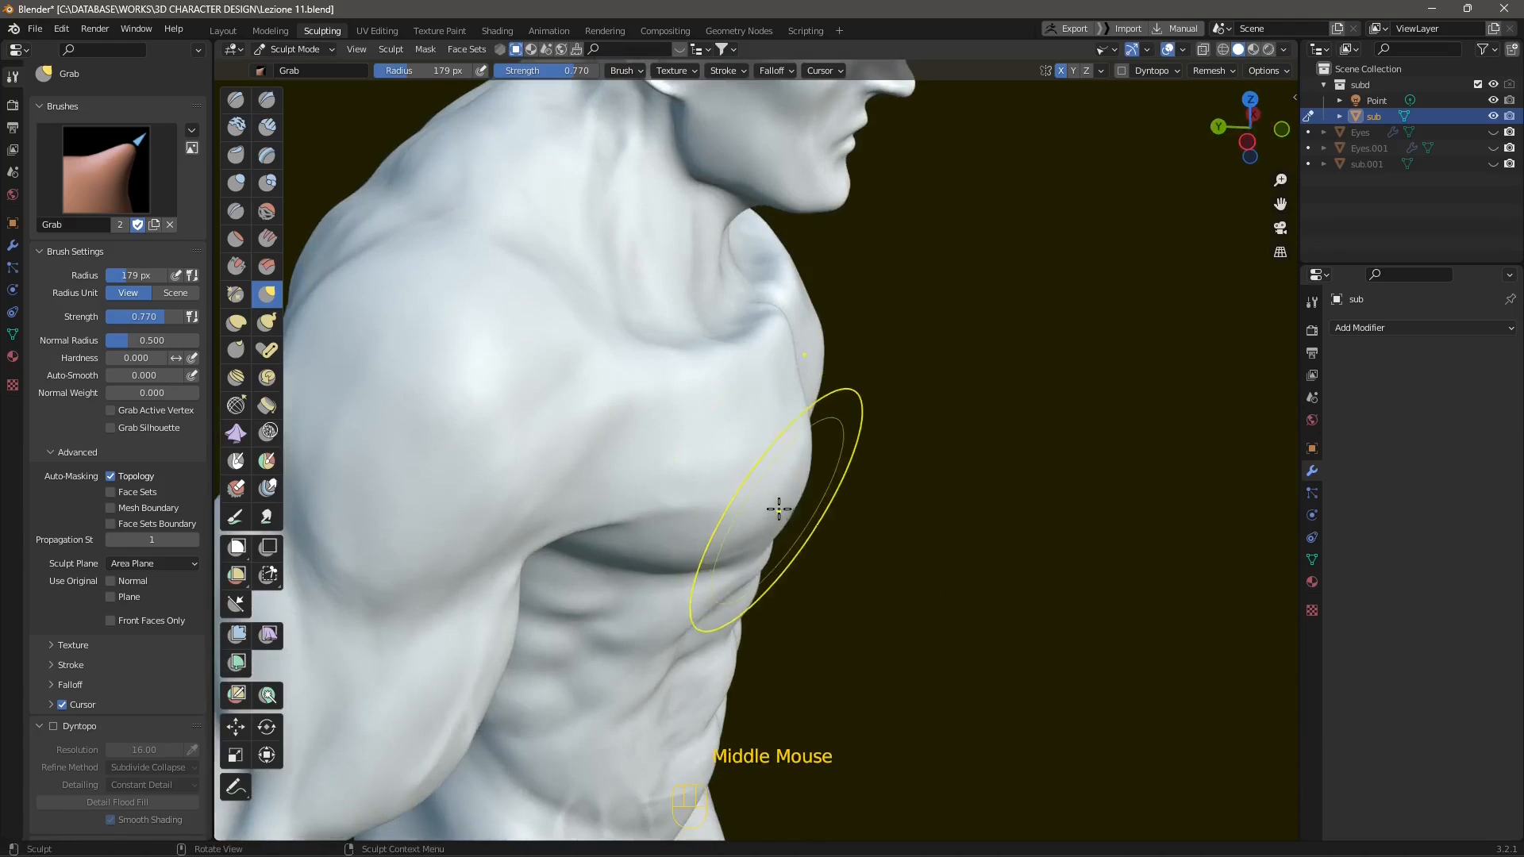
pyautogui.moveTo(751, 519); pyautogui.dragTo(741, 523)
# Step: Smooth the surface and lower edge of the pectorals
pyautogui.moveTo(704, 593); pyautogui.dragTo(728, 500, button='middle')
pyautogui.keyDown('shift'); pyautogui.moveTo(728, 500); pyautogui.dragTo(762, 425); pyautogui.keyUp('shift')
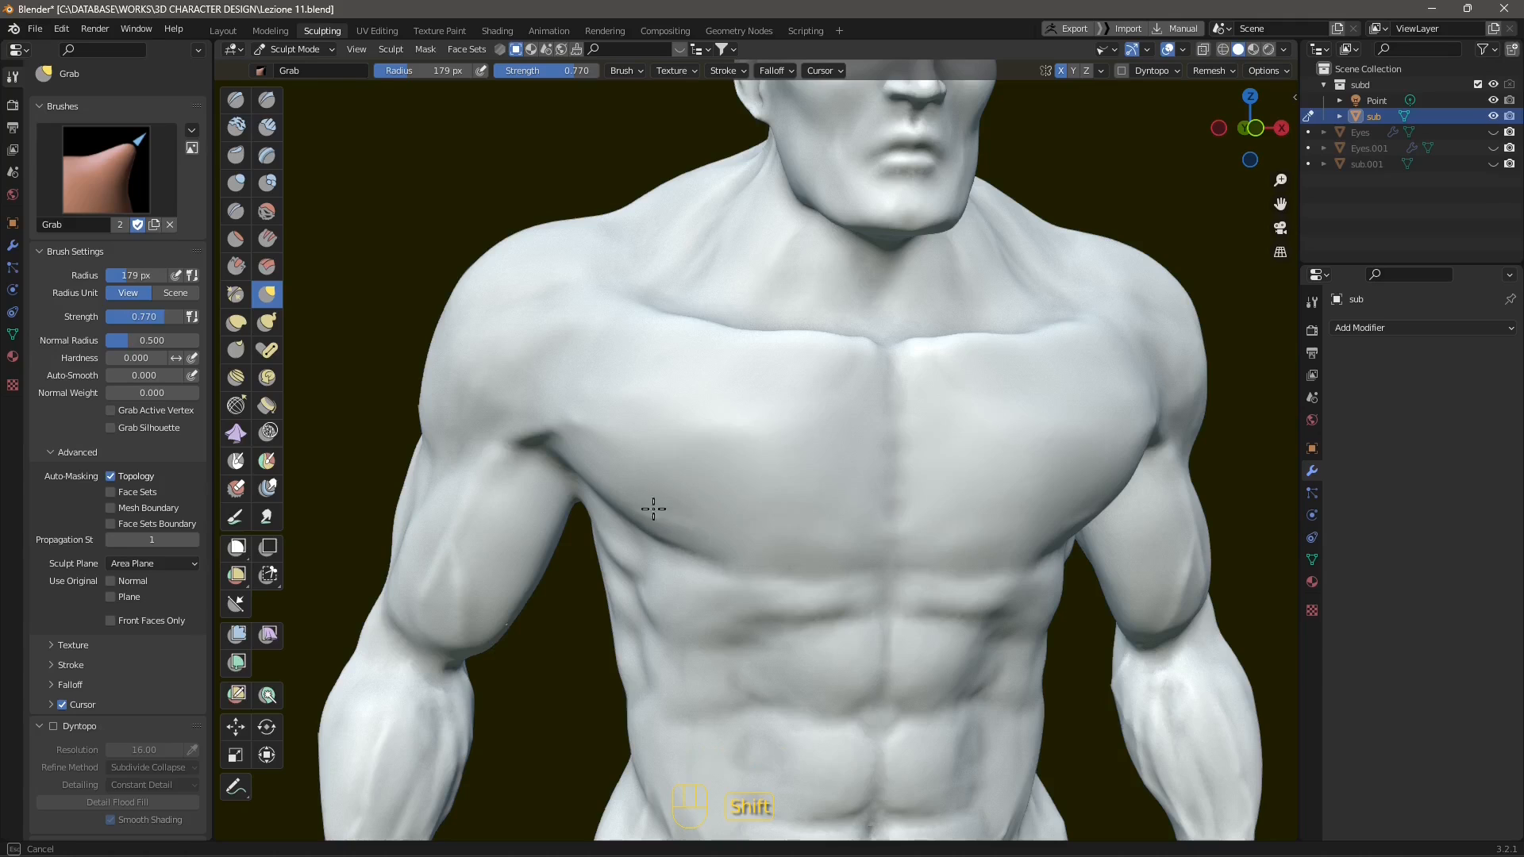
pyautogui.keyDown('shift'); pyautogui.moveTo(658, 523); pyautogui.dragTo(658, 528); pyautogui.keyUp('shift')
pyautogui.scroll(2, 658, 529)
pyautogui.moveTo(622, 561); pyautogui.dragTo(691, 546, button='middle')
pyautogui.keyDown('shift'); pyautogui.moveTo(689, 549); pyautogui.dragTo(634, 583); pyautogui.keyUp('shift')
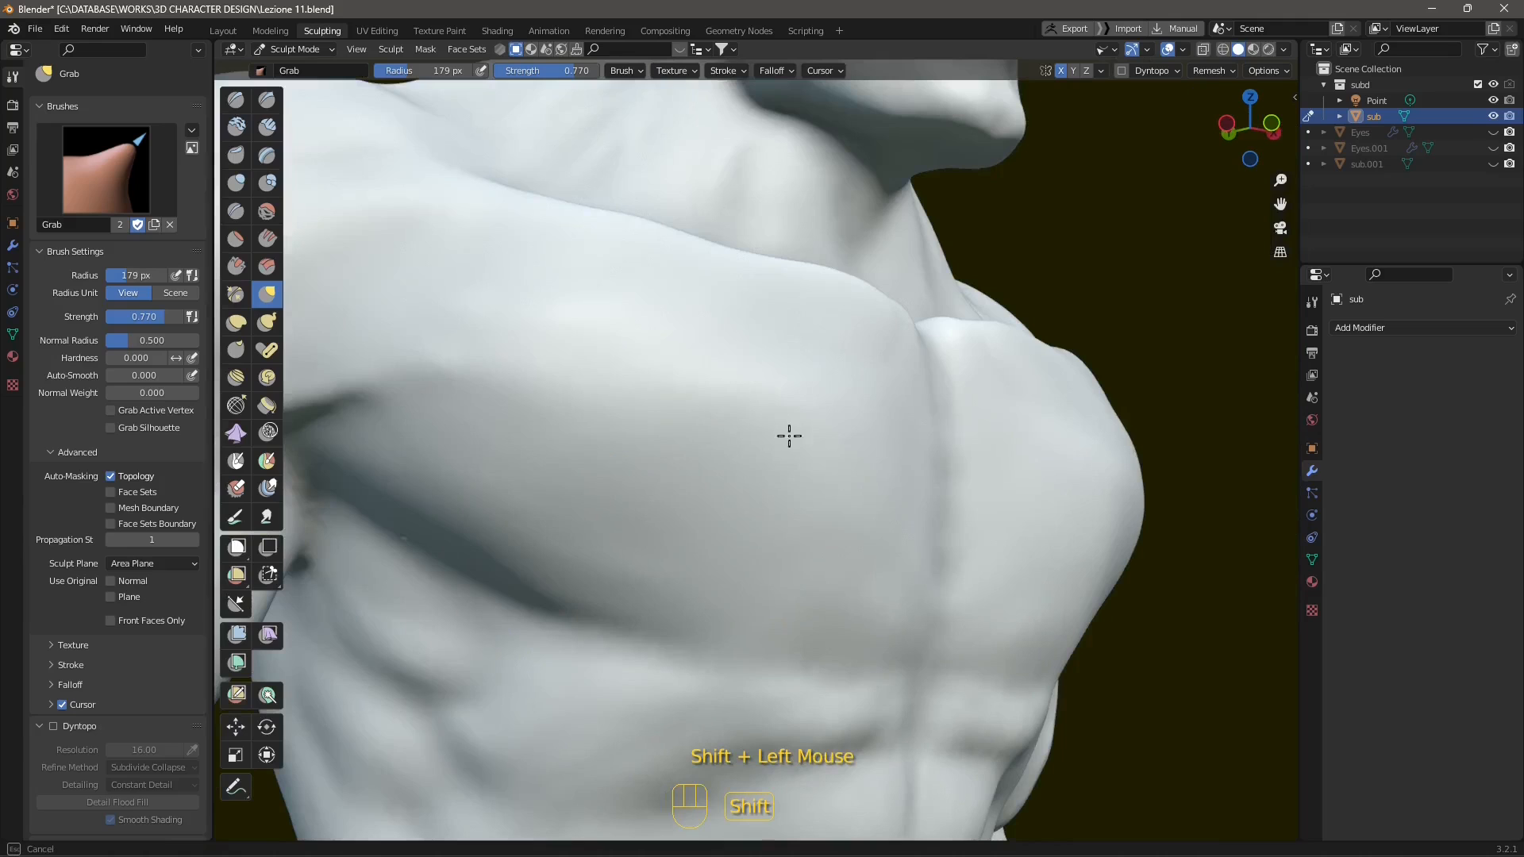
# Step: Adjust the outer part of the chest with the Grab brush, enlarging its radius to 277 px
pyautogui.scroll(-4, 795, 509)
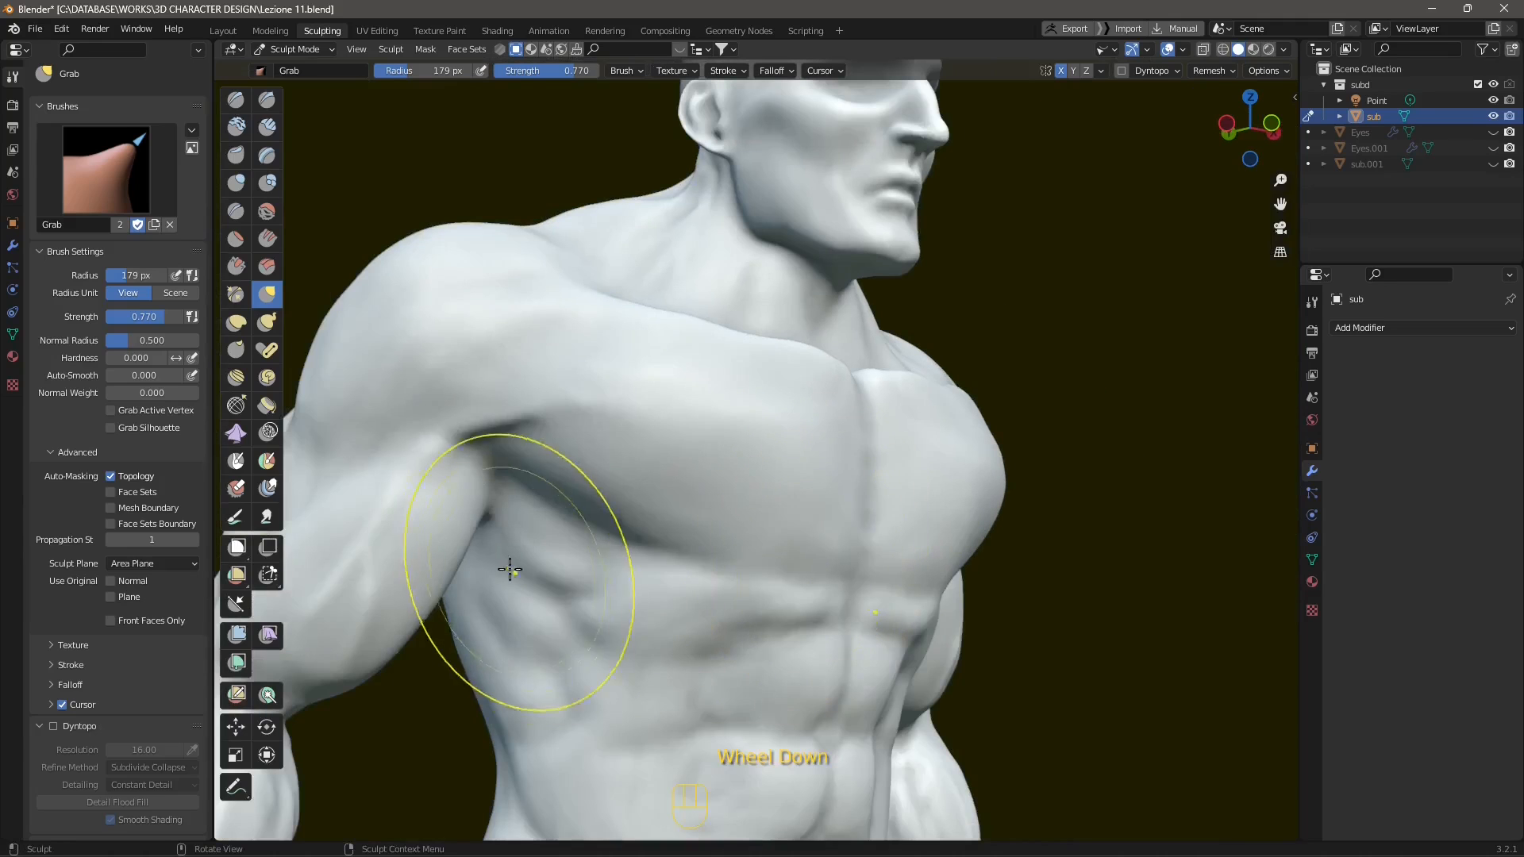
pyautogui.scroll(-2, 725, 527)
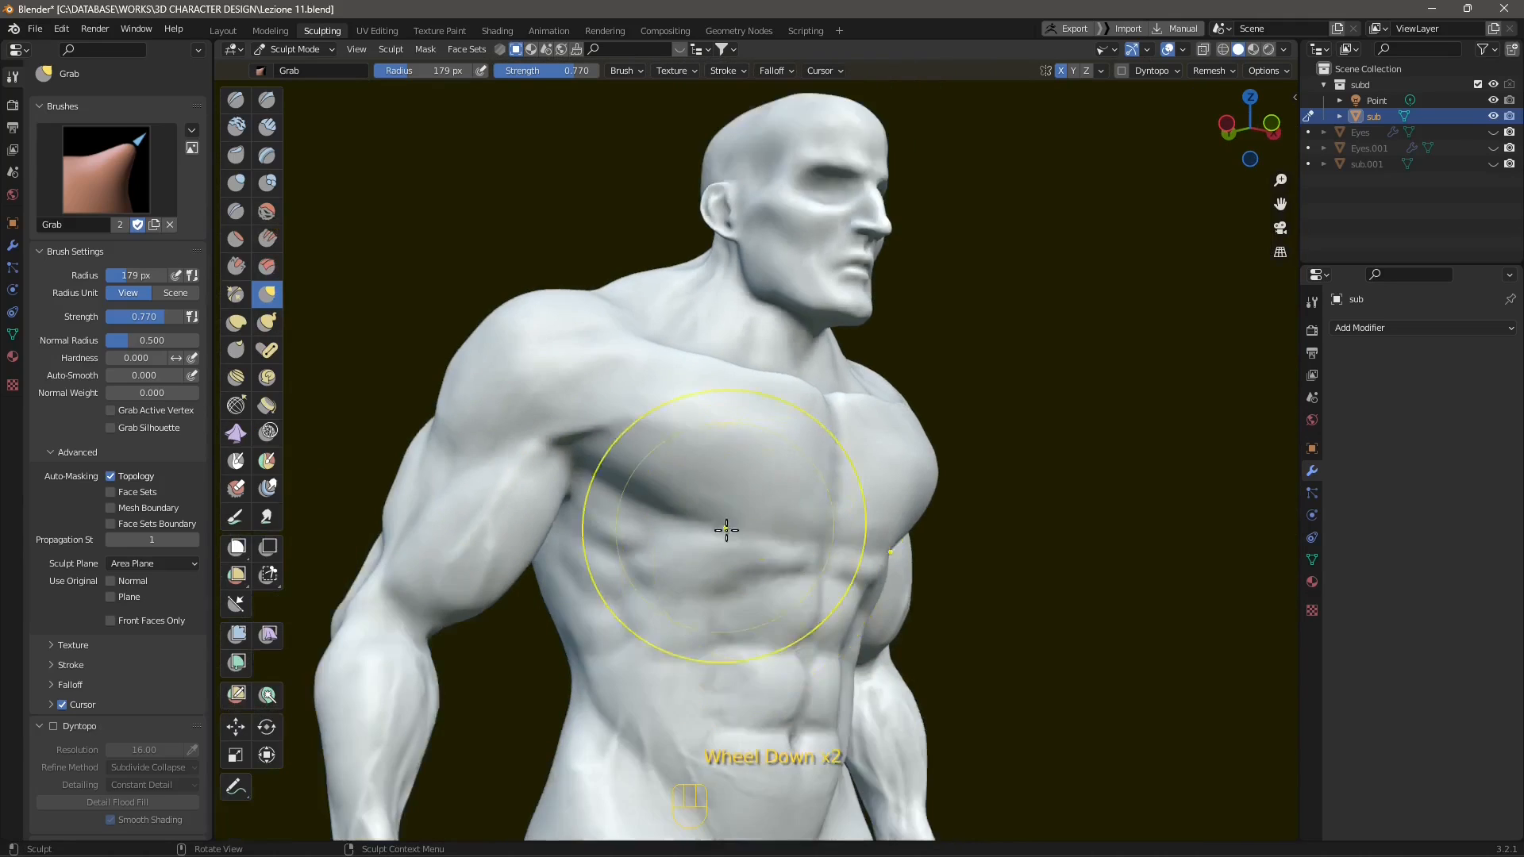
pyautogui.moveTo(725, 526)
pyautogui.mouseDown(button='middle')
pyautogui.moveTo(901, 670)
pyautogui.moveTo(944, 459)
pyautogui.moveTo(945, 517)
pyautogui.moveTo(1116, 492)
pyautogui.moveTo(1079, 469)
pyautogui.mouseUp(button='middle')
pyautogui.scroll(2, 944, 458)
pyautogui.click(1067, 474)
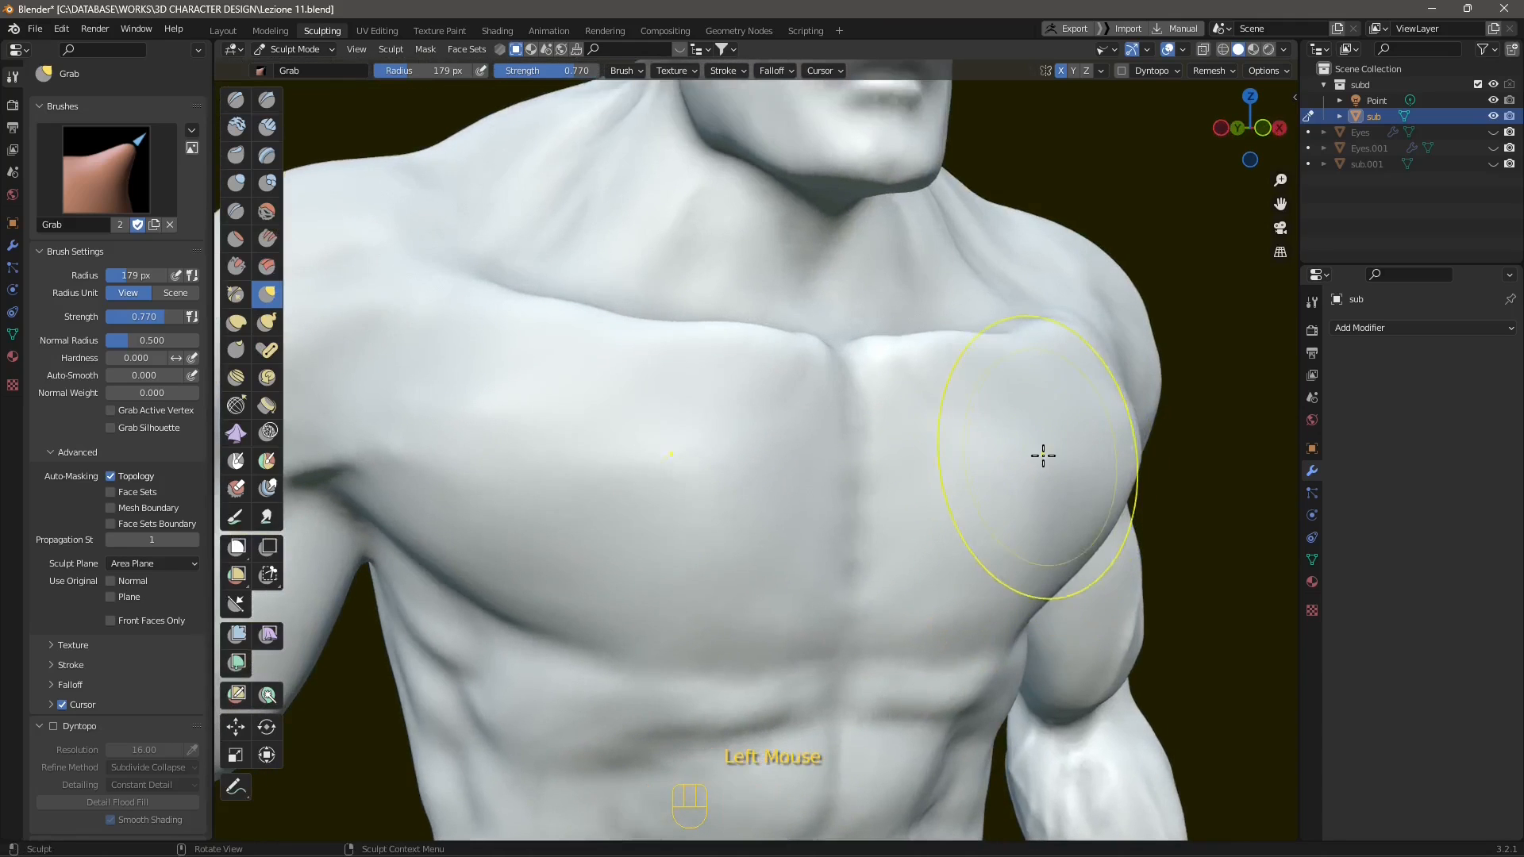
pyautogui.press('f')
pyautogui.click(1100, 397)
pyautogui.moveTo(1129, 534)
pyautogui.mouseDown(button='middle')
pyautogui.moveTo(1107, 530)
pyautogui.moveTo(985, 600)
pyautogui.moveTo(935, 588)
pyautogui.moveTo(854, 503)
pyautogui.moveTo(948, 454)
pyautogui.mouseUp(button='middle')
pyautogui.click(1174, 475)
pyautogui.click(1133, 503)
# Step: Check the body's proportions from several sides and the head from the front
pyautogui.scroll(-1, 1098, 561)
pyautogui.scroll(-1, 895, 554)
pyautogui.scroll(-5, 944, 520)
pyautogui.scroll(1, 866, 571)
pyautogui.moveTo(866, 576); pyautogui.dragTo(1059, 592, button='middle')
pyautogui.moveTo(829, 602); pyautogui.dragTo(902, 604, button='middle')
pyautogui.keyDown('shift'); pyautogui.moveTo(803, 541); pyautogui.dragTo(884, 445, button='middle'); pyautogui.keyUp('shift')
pyautogui.moveTo(778, 451); pyautogui.dragTo(820, 456, button='middle')
pyautogui.scroll(2, 758, 569)
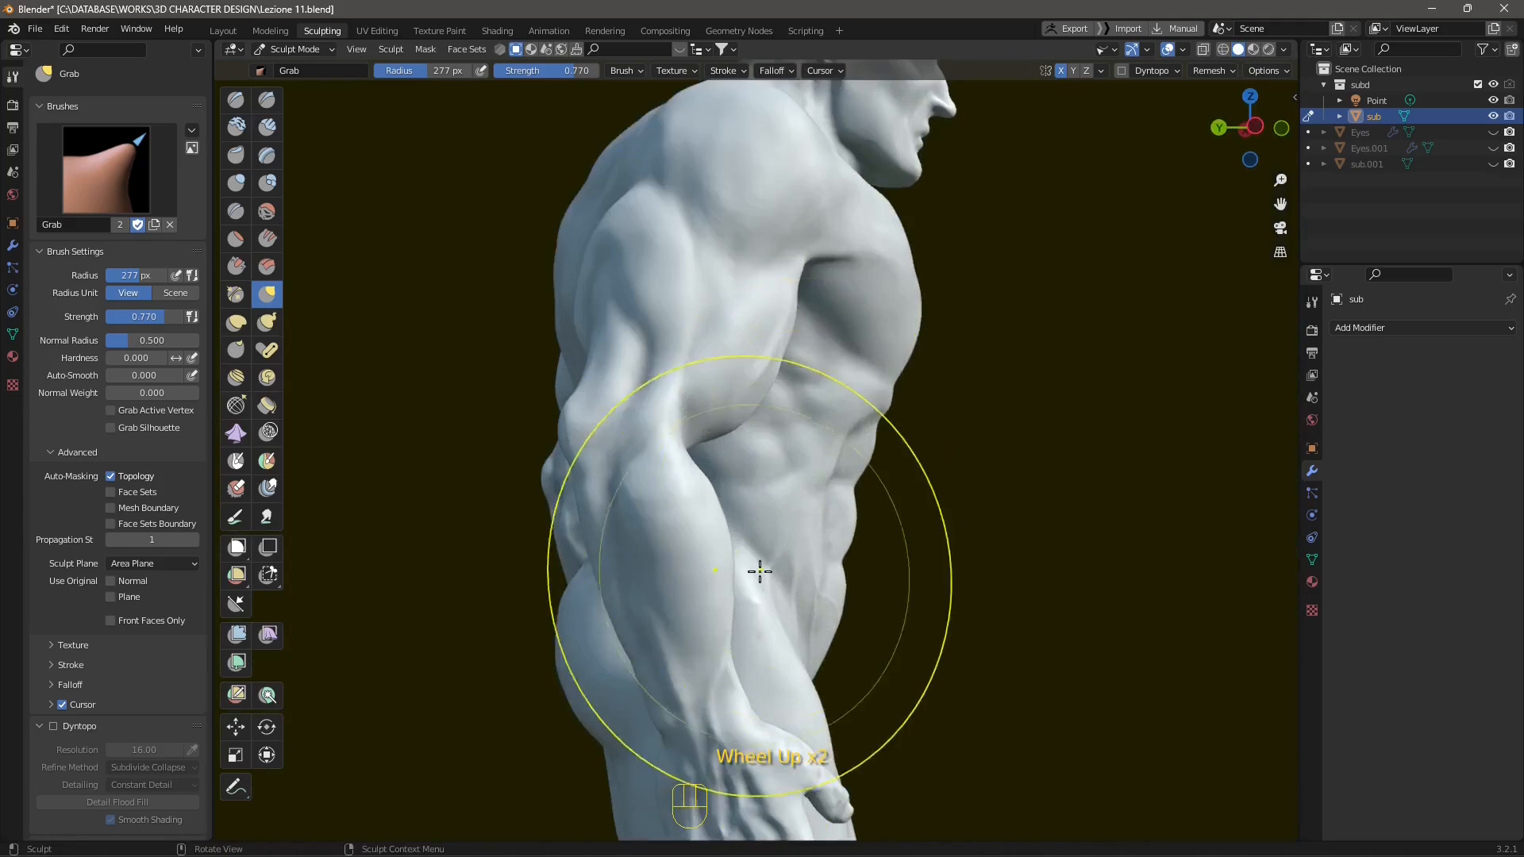
pyautogui.moveTo(759, 568); pyautogui.dragTo(1126, 317, button='middle')
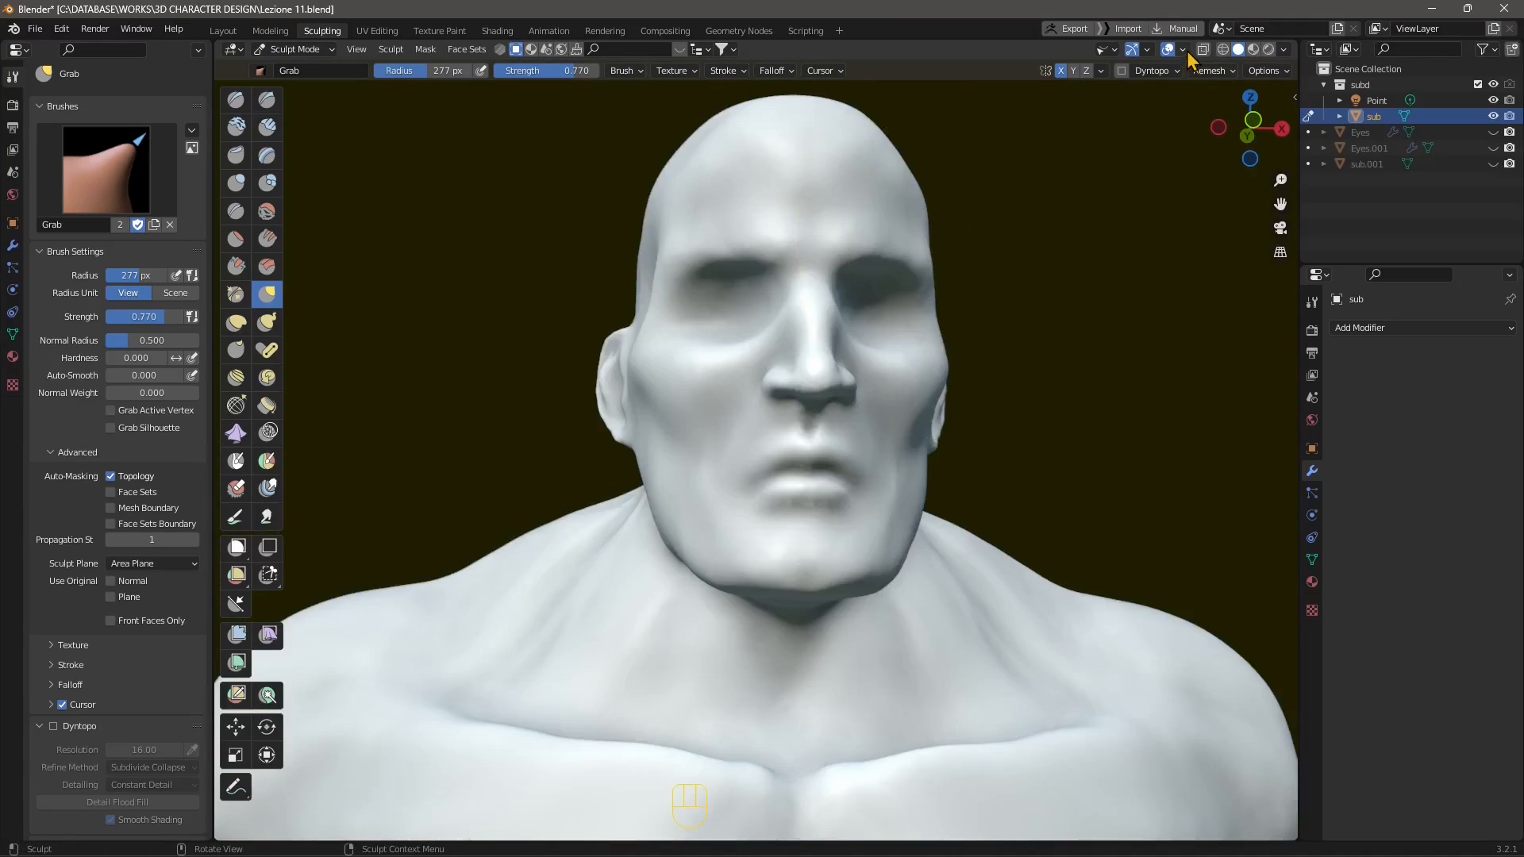
# Step: Turn on the wireframe overlay and examine the mesh density on the head and face
pyautogui.click(1183, 50)
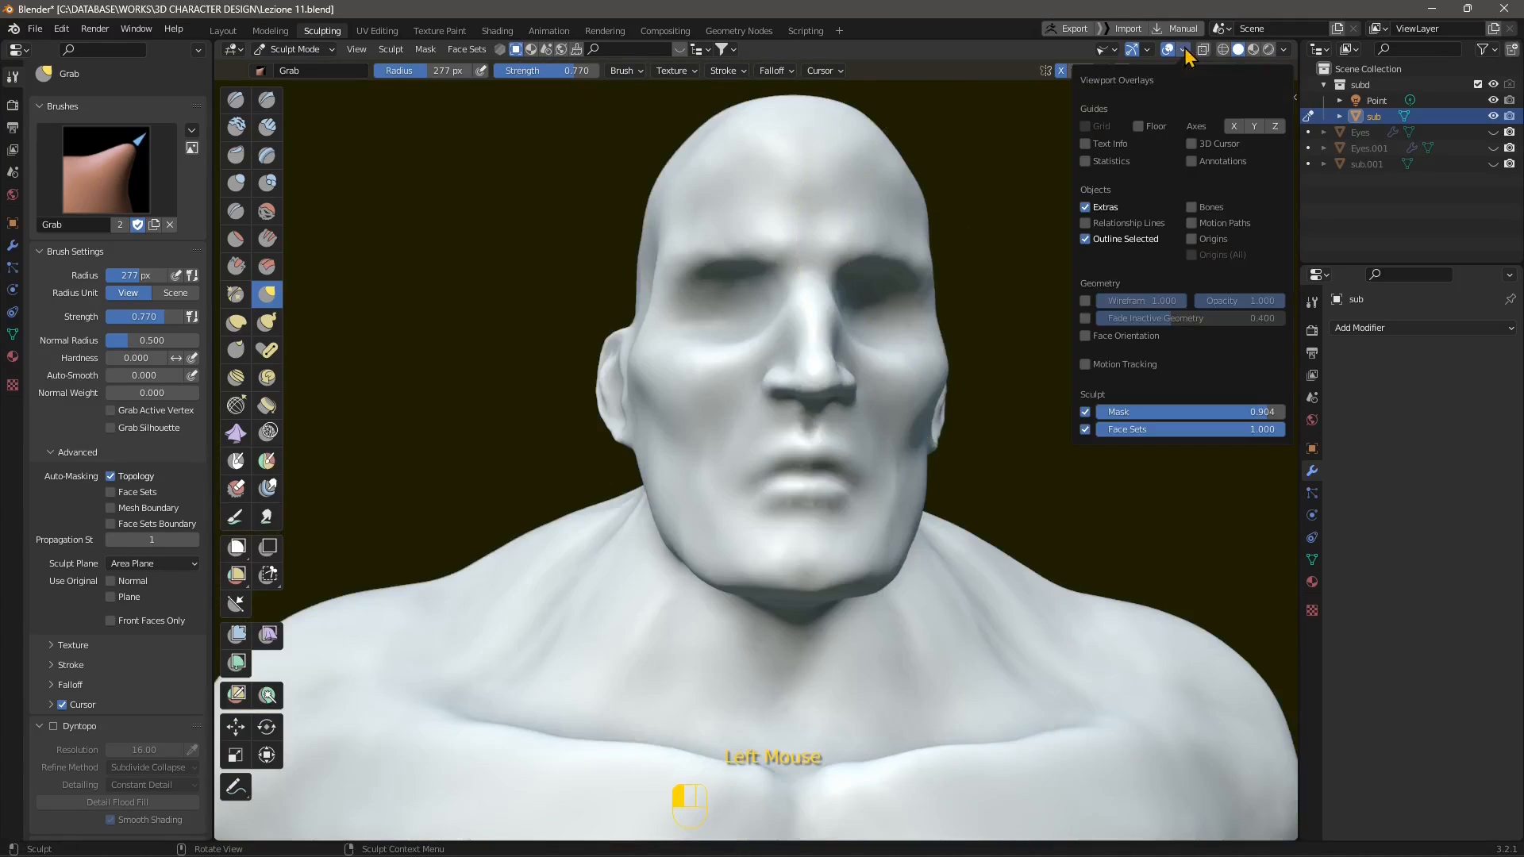
pyautogui.click(1084, 301)
pyautogui.moveTo(789, 500)
pyautogui.mouseDown(button='middle')
pyautogui.moveTo(725, 537)
pyautogui.moveTo(796, 477)
pyautogui.moveTo(936, 478)
pyautogui.moveTo(656, 505)
pyautogui.mouseUp(button='middle')
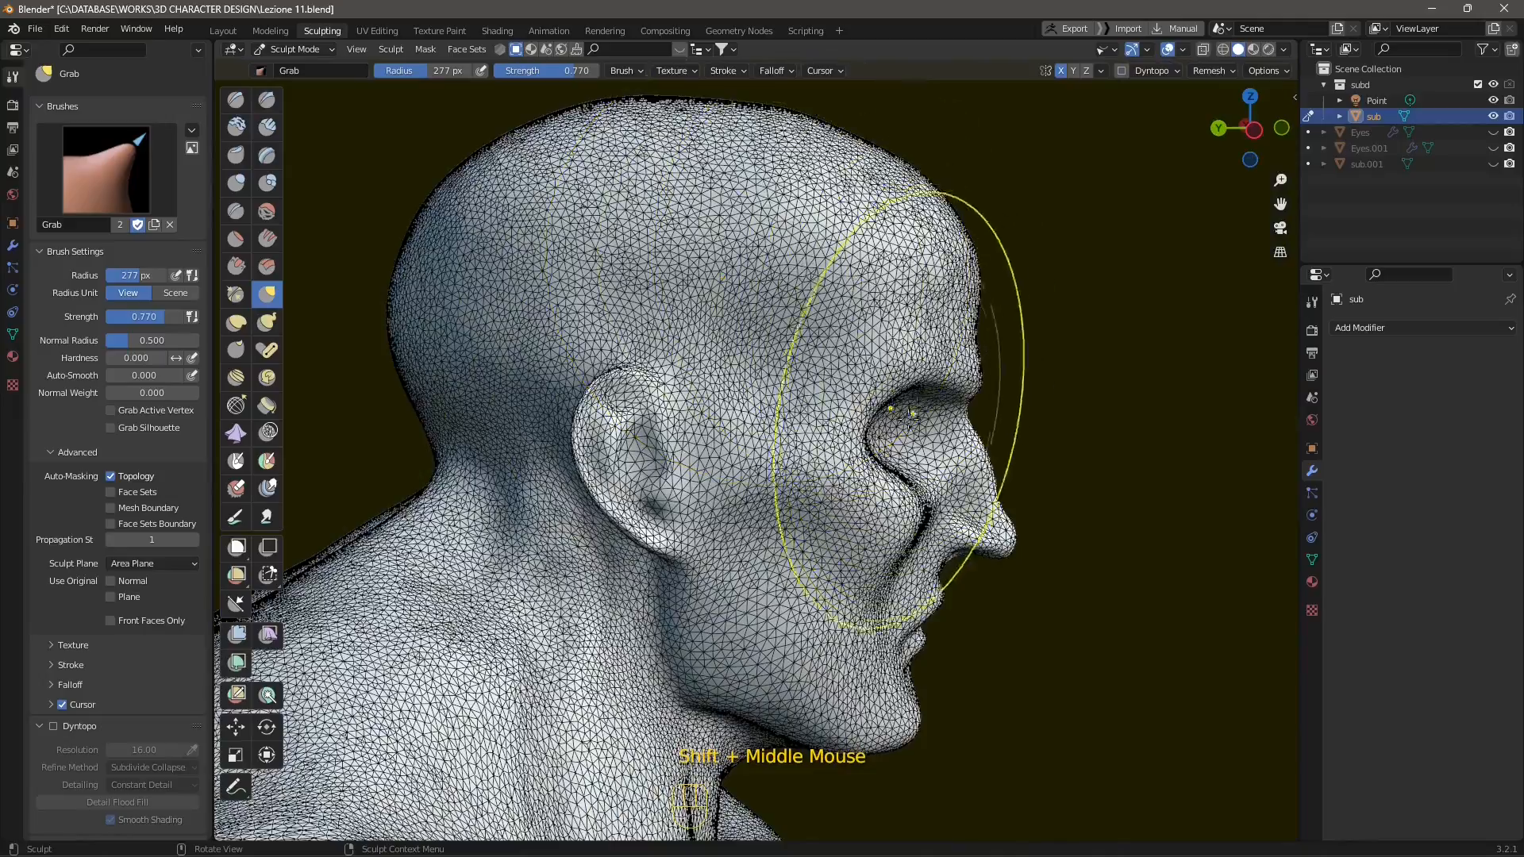
pyautogui.moveTo(911, 413); pyautogui.dragTo(814, 609, button='middle')
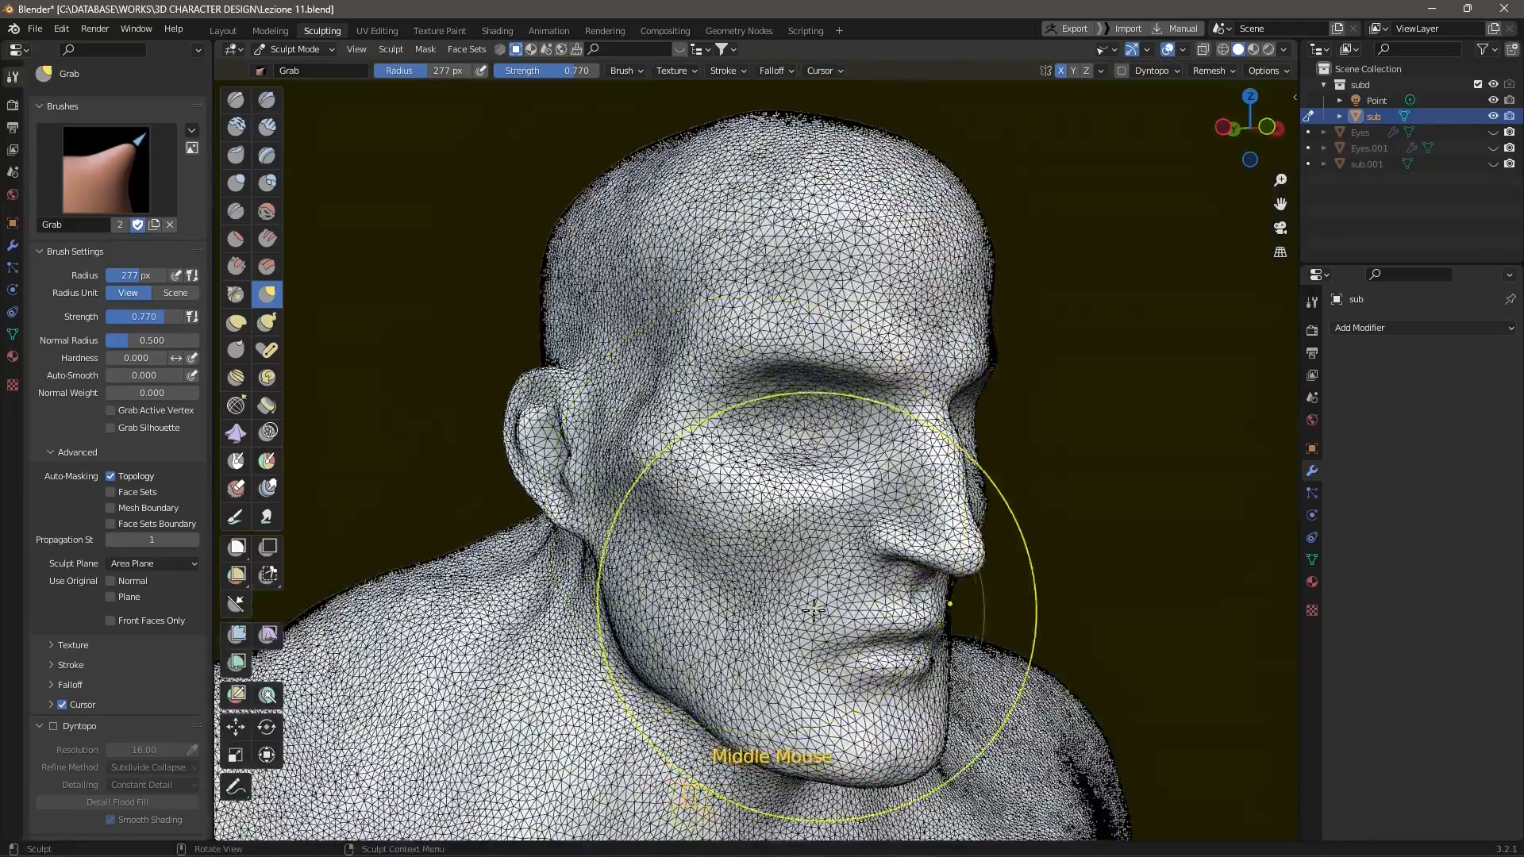
pyautogui.scroll(2, 814, 609)
pyautogui.keyDown('shift'); pyautogui.moveTo(673, 548); pyautogui.dragTo(681, 426, button='middle'); pyautogui.keyUp('shift')
pyautogui.scroll(-1, 802, 341)
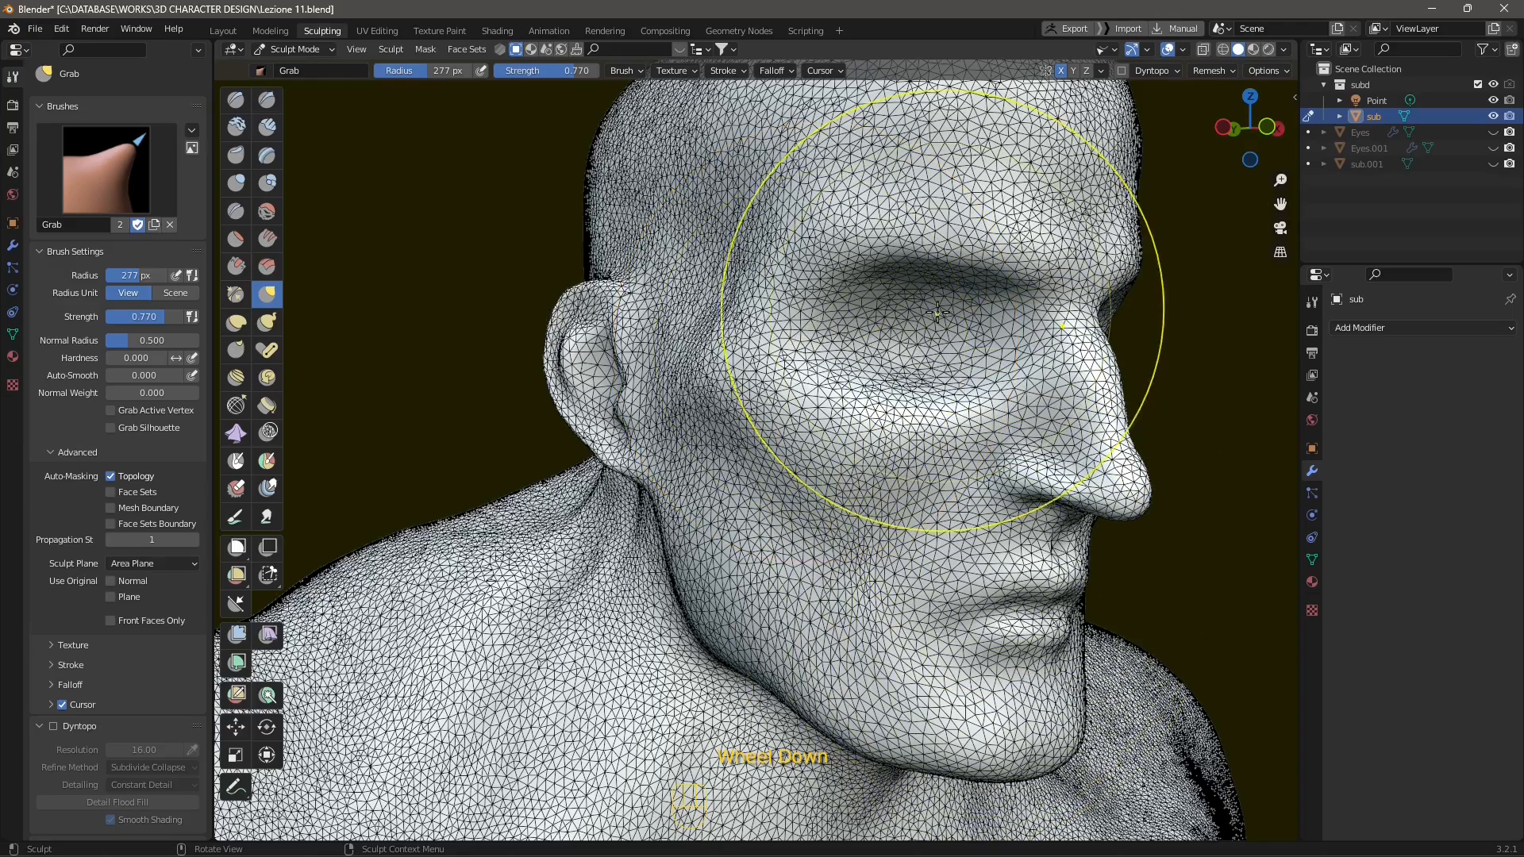
pyautogui.scroll(-4, 847, 286)
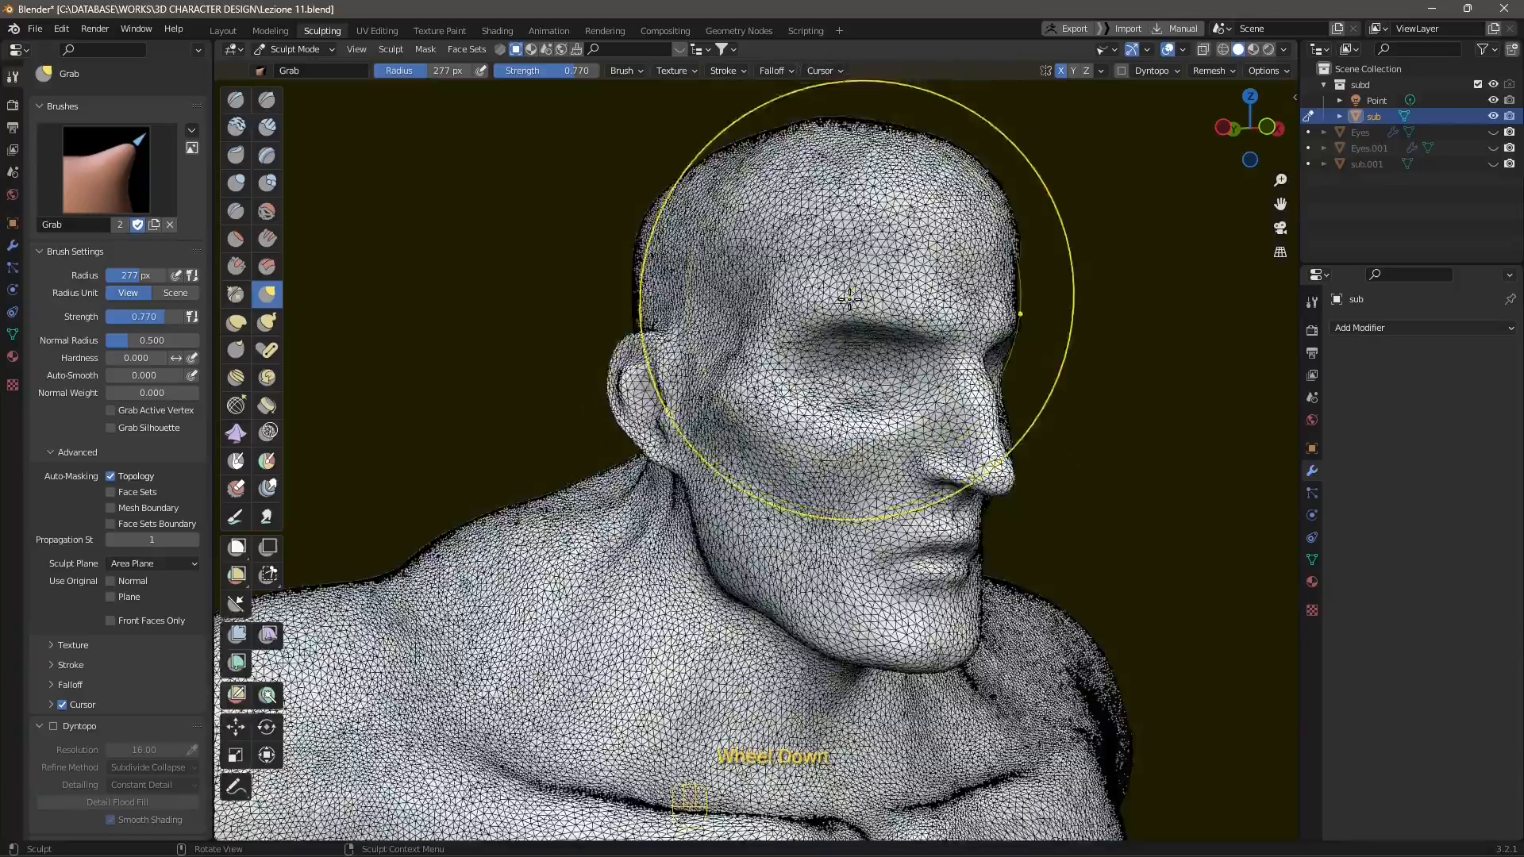
# Step: Compare the wireframe density of the torso and the rest of the body with that of the face
pyautogui.keyDown('shift'); pyautogui.moveTo(623, 619); pyautogui.dragTo(892, 313, button='middle'); pyautogui.keyUp('shift')
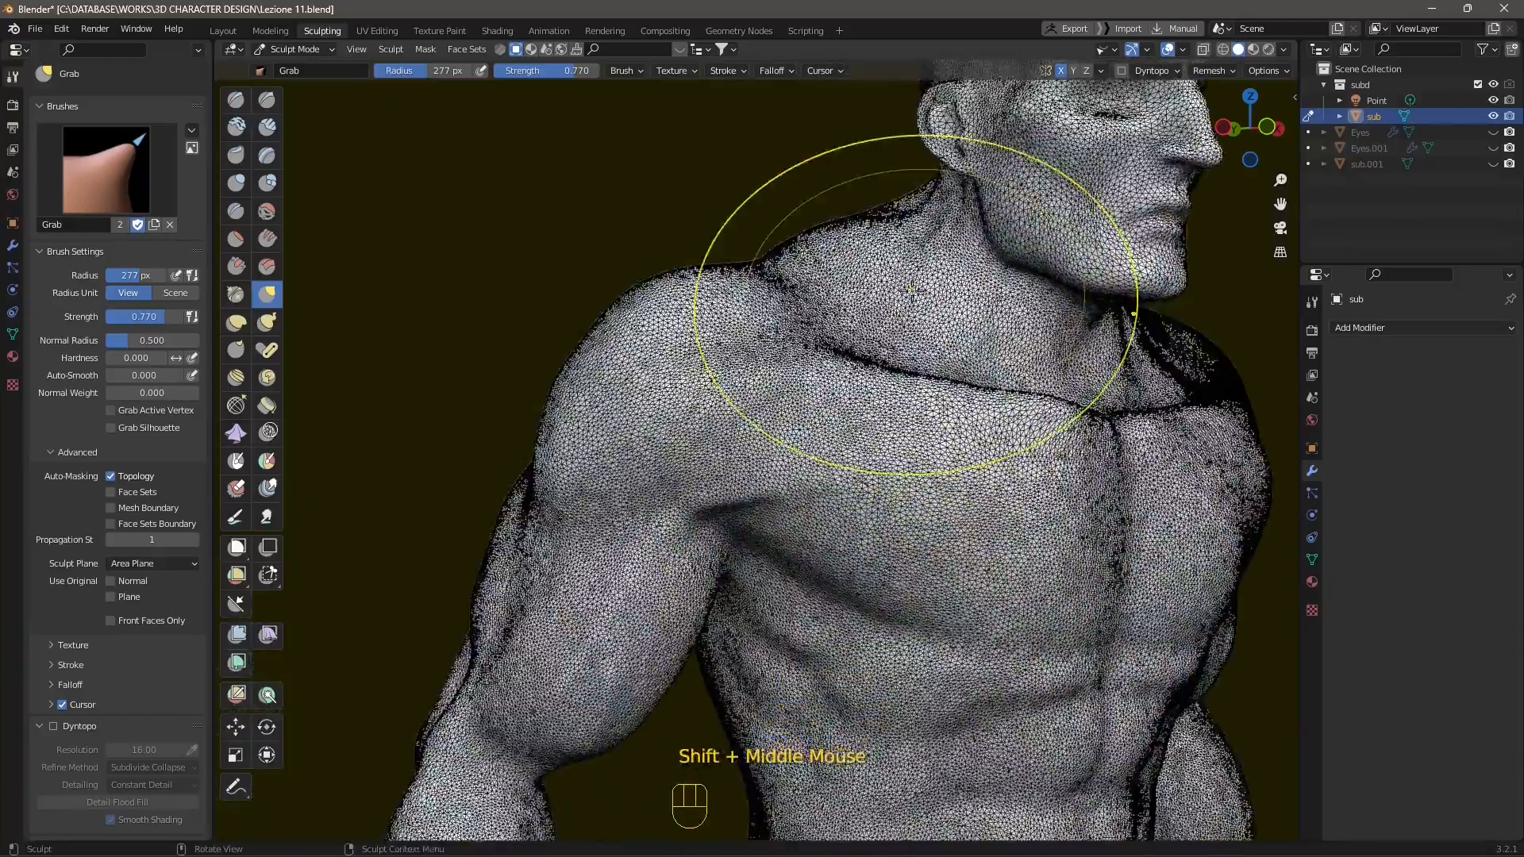
pyautogui.scroll(-2, 835, 377)
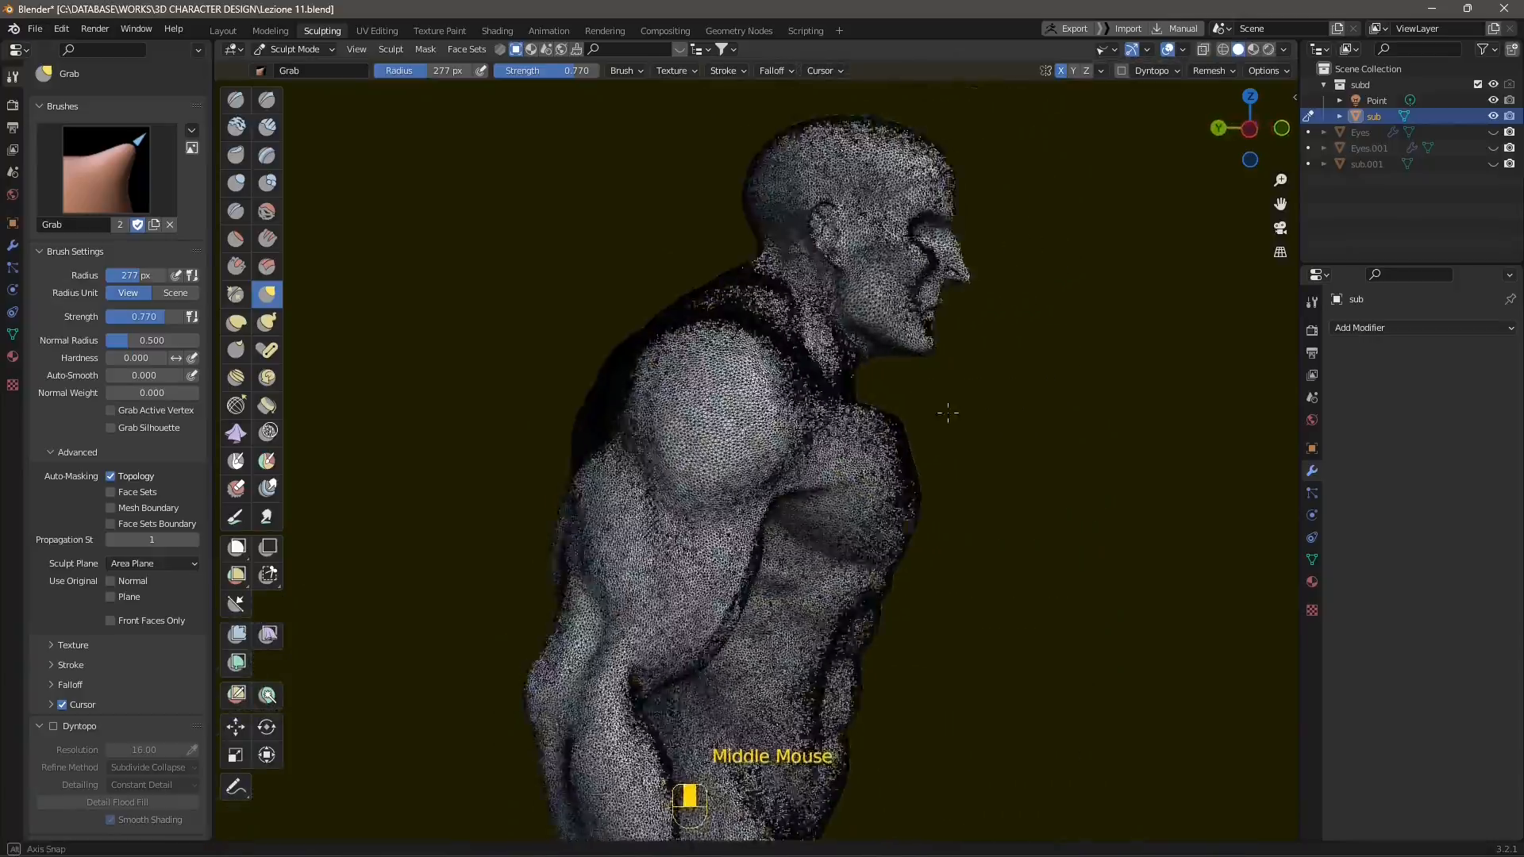
pyautogui.moveTo(948, 412)
pyautogui.mouseDown(button='middle')
pyautogui.moveTo(1014, 412)
pyautogui.moveTo(965, 426)
pyautogui.mouseUp(button='middle')
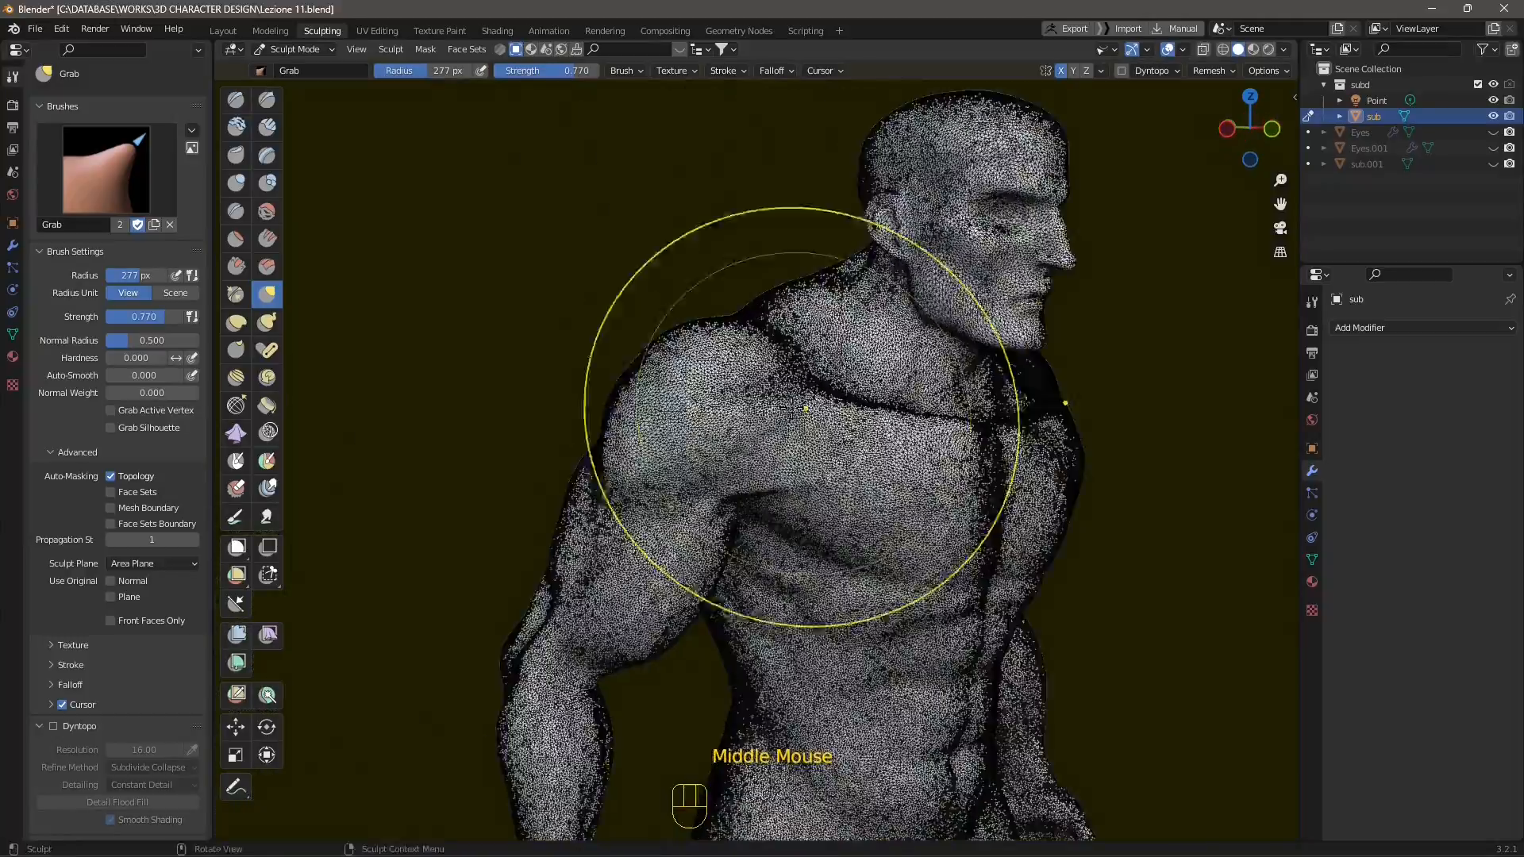
pyautogui.keyDown('shift'); pyautogui.moveTo(792, 408); pyautogui.dragTo(770, 129, button='middle'); pyautogui.keyUp('shift')
pyautogui.keyDown('shift'); pyautogui.moveTo(627, 389); pyautogui.dragTo(617, 99, button='middle'); pyautogui.keyUp('shift')
pyautogui.moveTo(812, 407); pyautogui.dragTo(726, 417, button='middle')
pyautogui.scroll(2, 857, 568)
pyautogui.scroll(-3, 857, 568)
pyautogui.moveTo(857, 555); pyautogui.dragTo(932, 548, button='middle')
pyautogui.keyDown('shift'); pyautogui.moveTo(829, 111); pyautogui.dragTo(700, 544, button='middle'); pyautogui.keyUp('shift')
pyautogui.scroll(2, 992, 241)
pyautogui.scroll(2, 993, 242)
pyautogui.moveTo(700, 476)
pyautogui.mouseDown(button='middle')
pyautogui.moveTo(730, 508)
pyautogui.moveTo(679, 477)
pyautogui.mouseUp(button='middle')
pyautogui.keyDown('shift'); pyautogui.moveTo(674, 412); pyautogui.dragTo(766, 402, button='middle'); pyautogui.keyUp('shift')
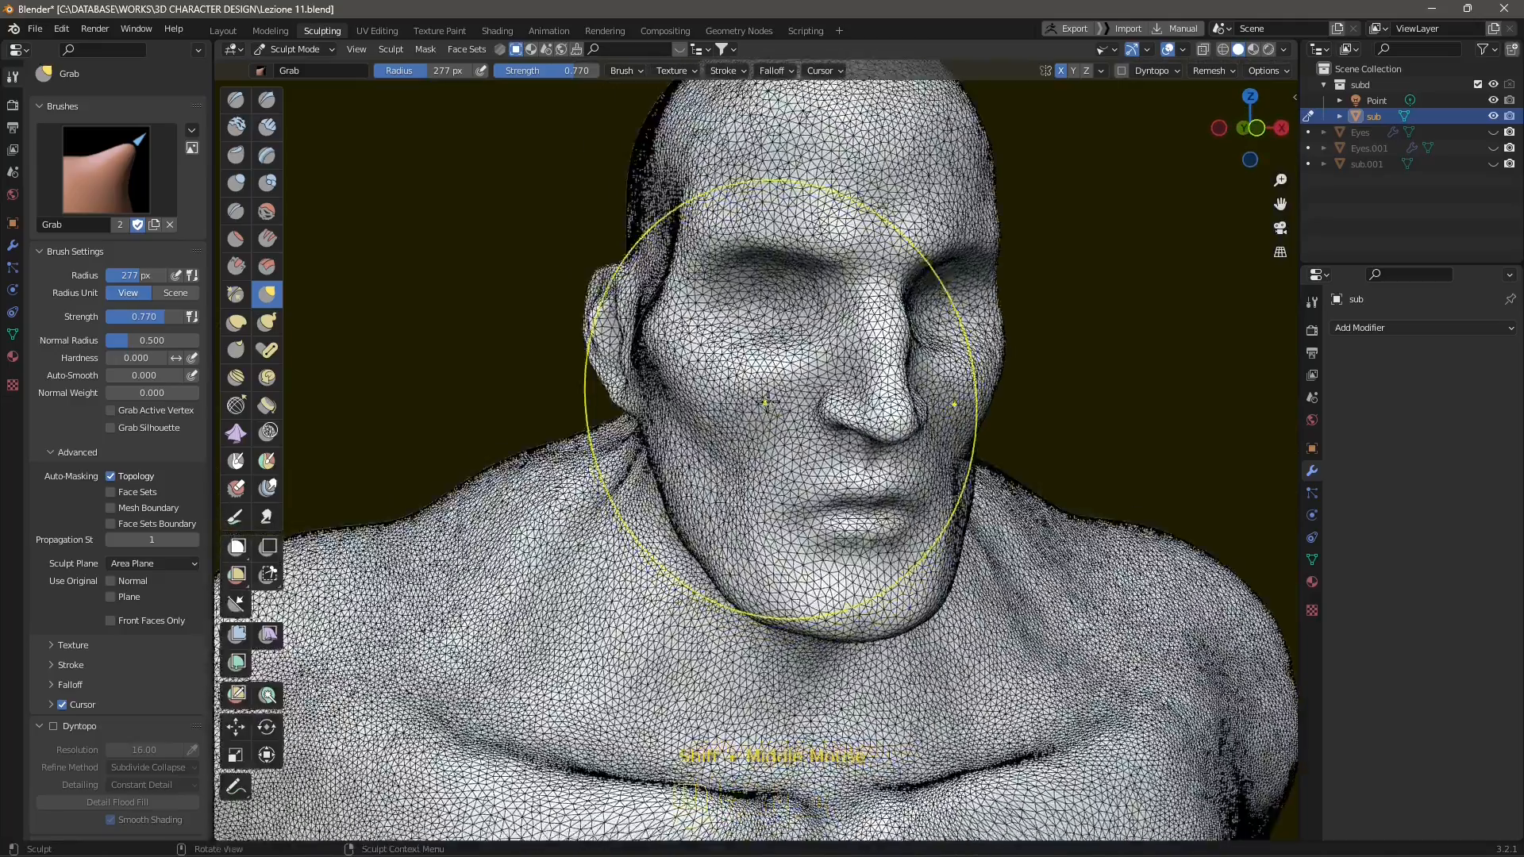
# Step: Paint a mask over the face and forehead with the Mask brush, and clear it
pyautogui.scroll(-3, 766, 402)
pyautogui.click(266, 460)
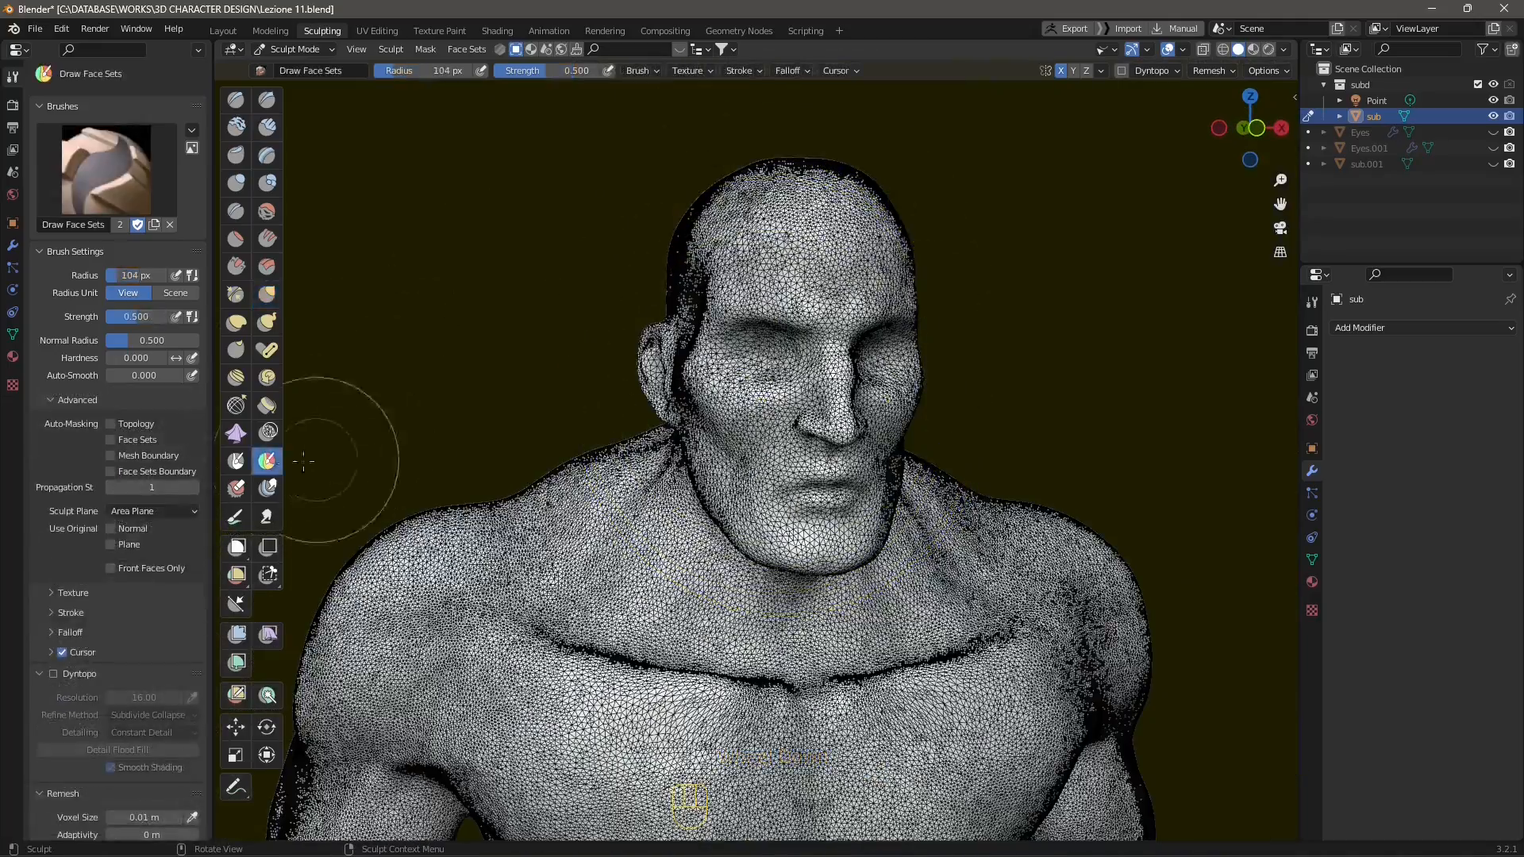
pyautogui.click(236, 461)
pyautogui.moveTo(754, 350)
pyautogui.mouseDown()
pyautogui.moveTo(869, 373)
pyautogui.moveTo(881, 262)
pyautogui.moveTo(814, 305)
pyautogui.moveTo(825, 468)
pyautogui.mouseUp()
pyautogui.moveTo(736, 352); pyautogui.dragTo(829, 516)
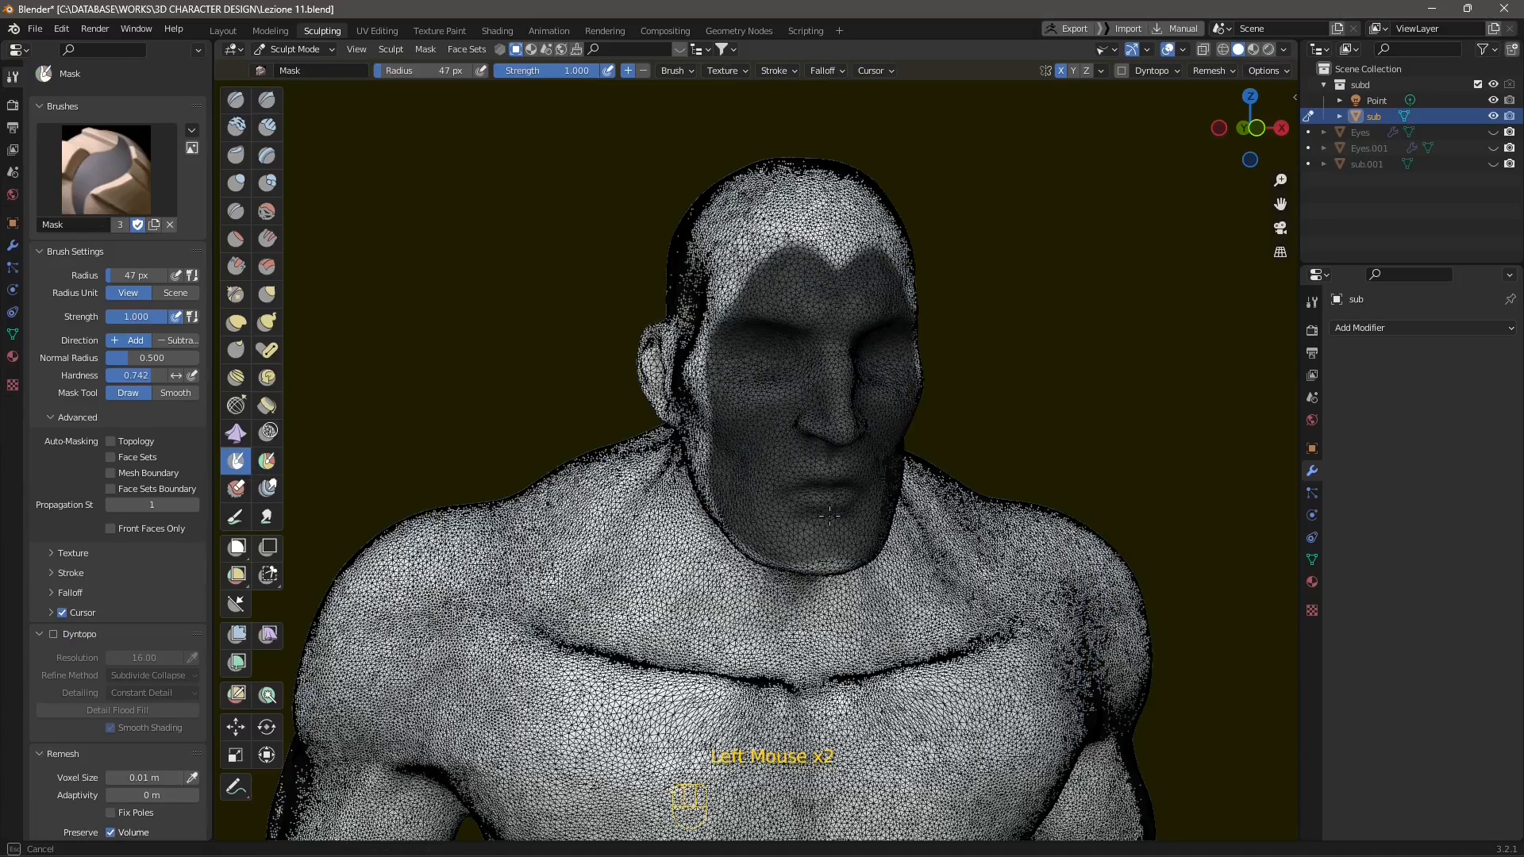
pyautogui.moveTo(852, 373)
pyautogui.mouseDown()
pyautogui.moveTo(873, 238)
pyautogui.moveTo(811, 199)
pyautogui.mouseUp()
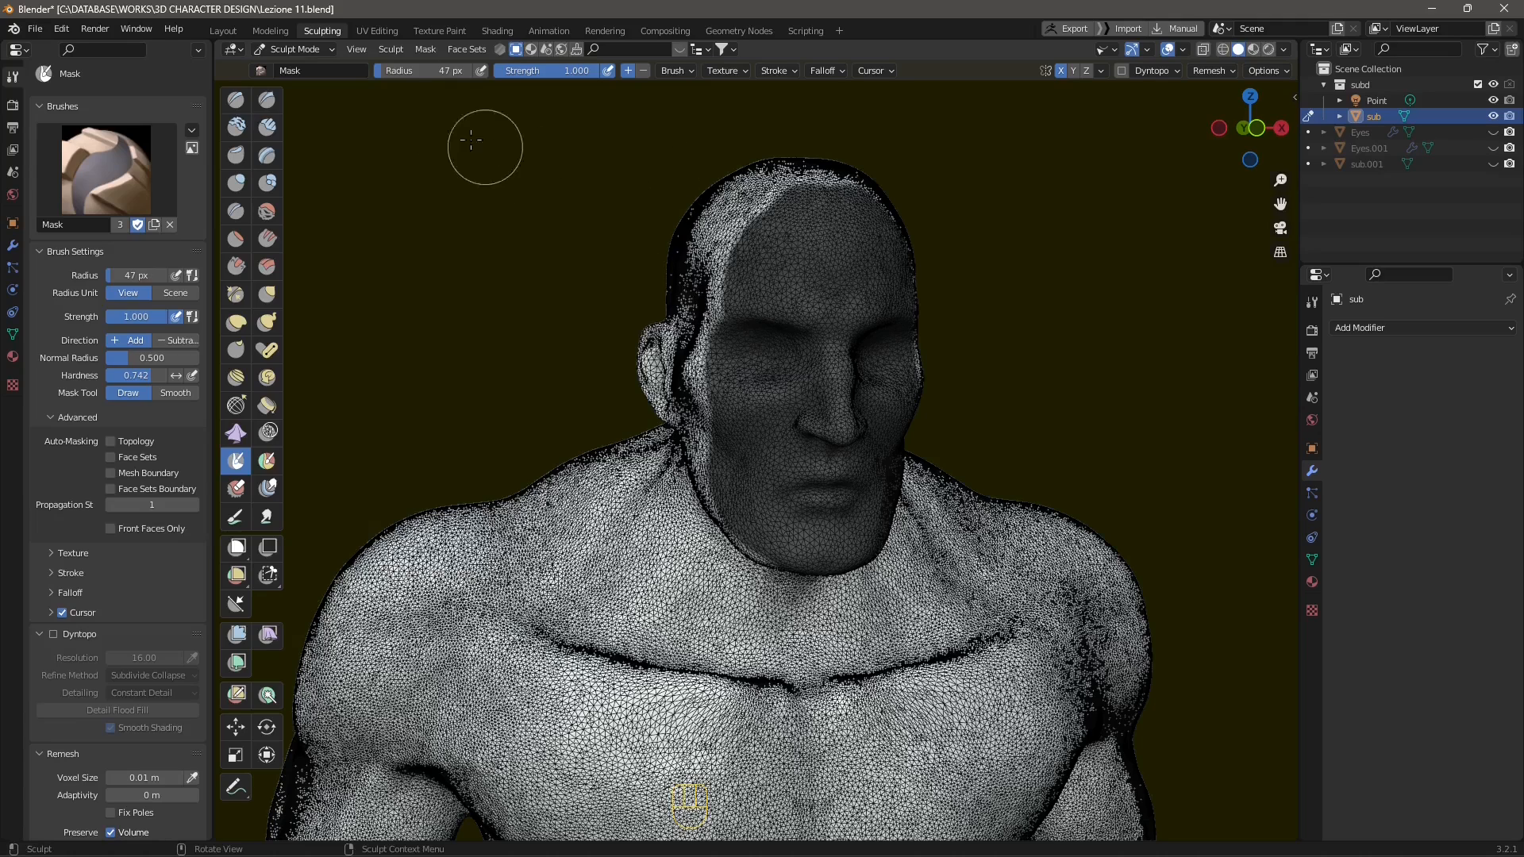
pyautogui.click(426, 50)
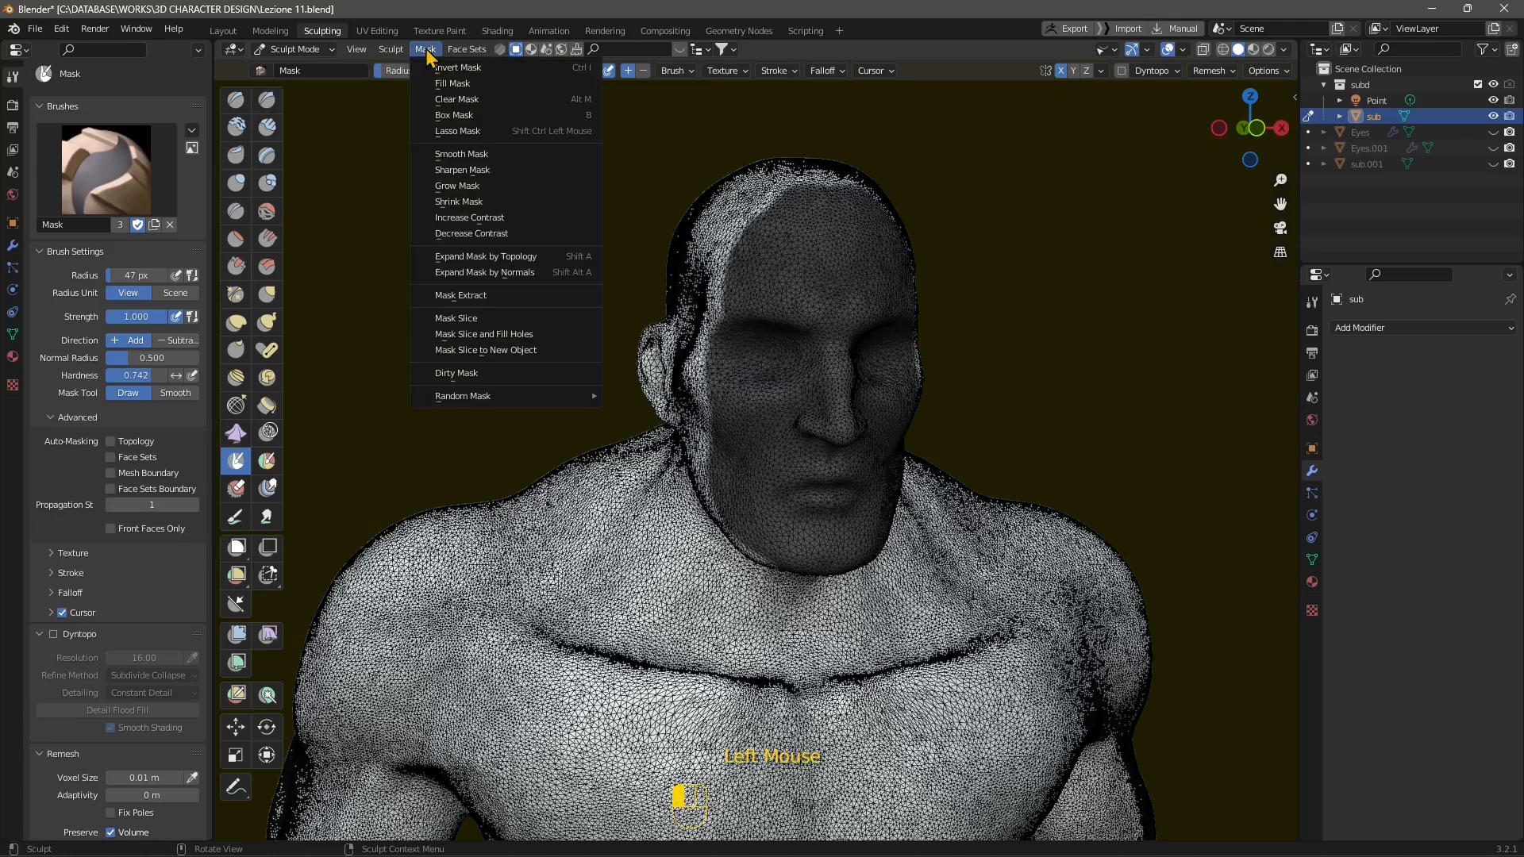
pyautogui.click(448, 98)
# Step: Mask the eye, cheek and mouth areas again, and clear that mask
pyautogui.moveTo(689, 389)
pyautogui.mouseDown()
pyautogui.moveTo(758, 301)
pyautogui.moveTo(726, 373)
pyautogui.moveTo(761, 405)
pyautogui.moveTo(733, 456)
pyautogui.moveTo(784, 527)
pyautogui.moveTo(746, 486)
pyautogui.mouseUp()
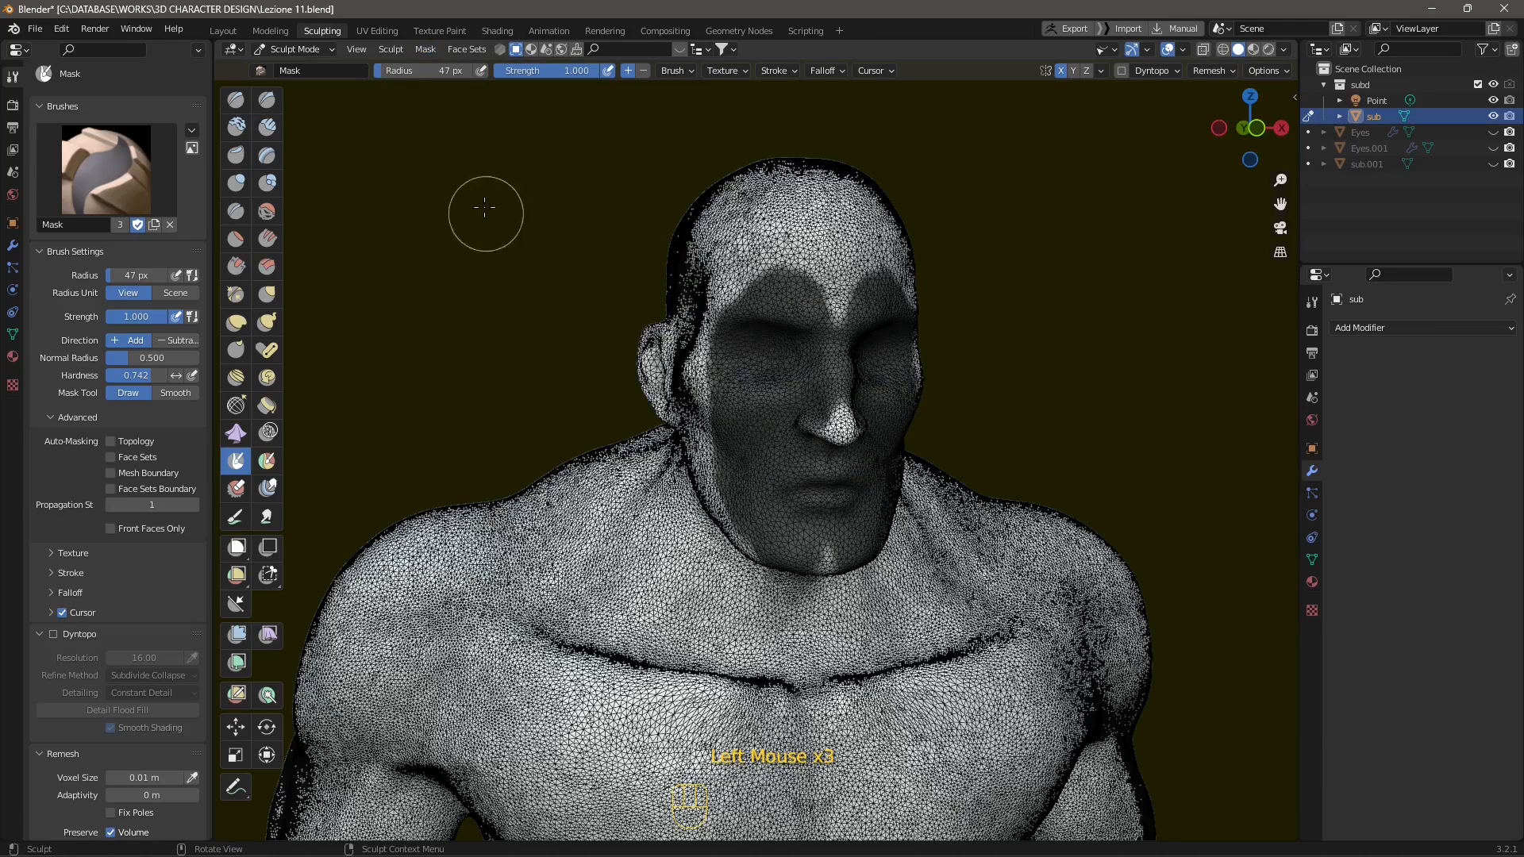
pyautogui.click(425, 50)
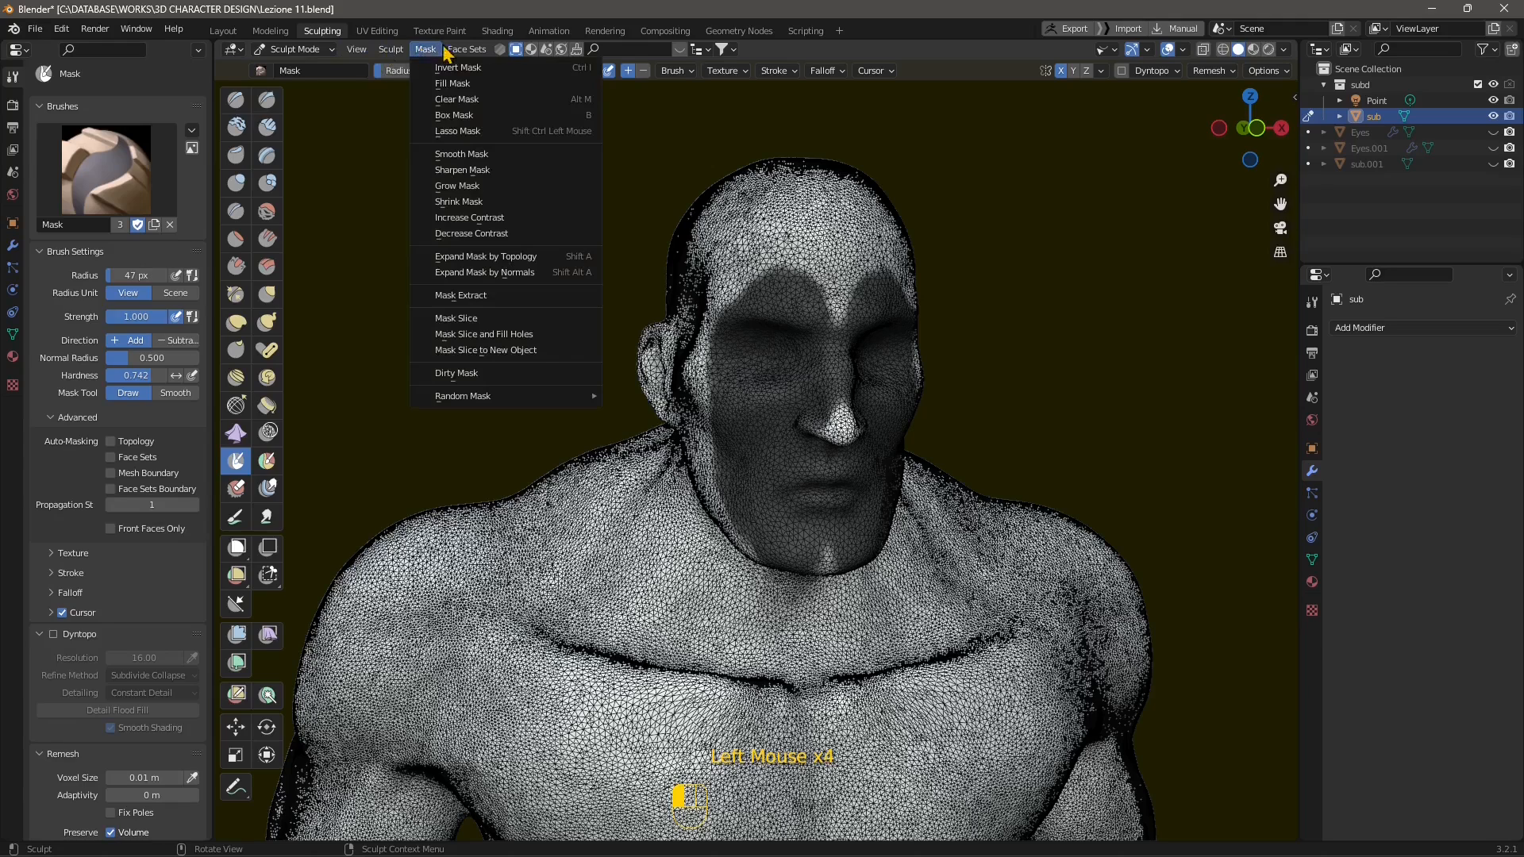
pyautogui.click(455, 101)
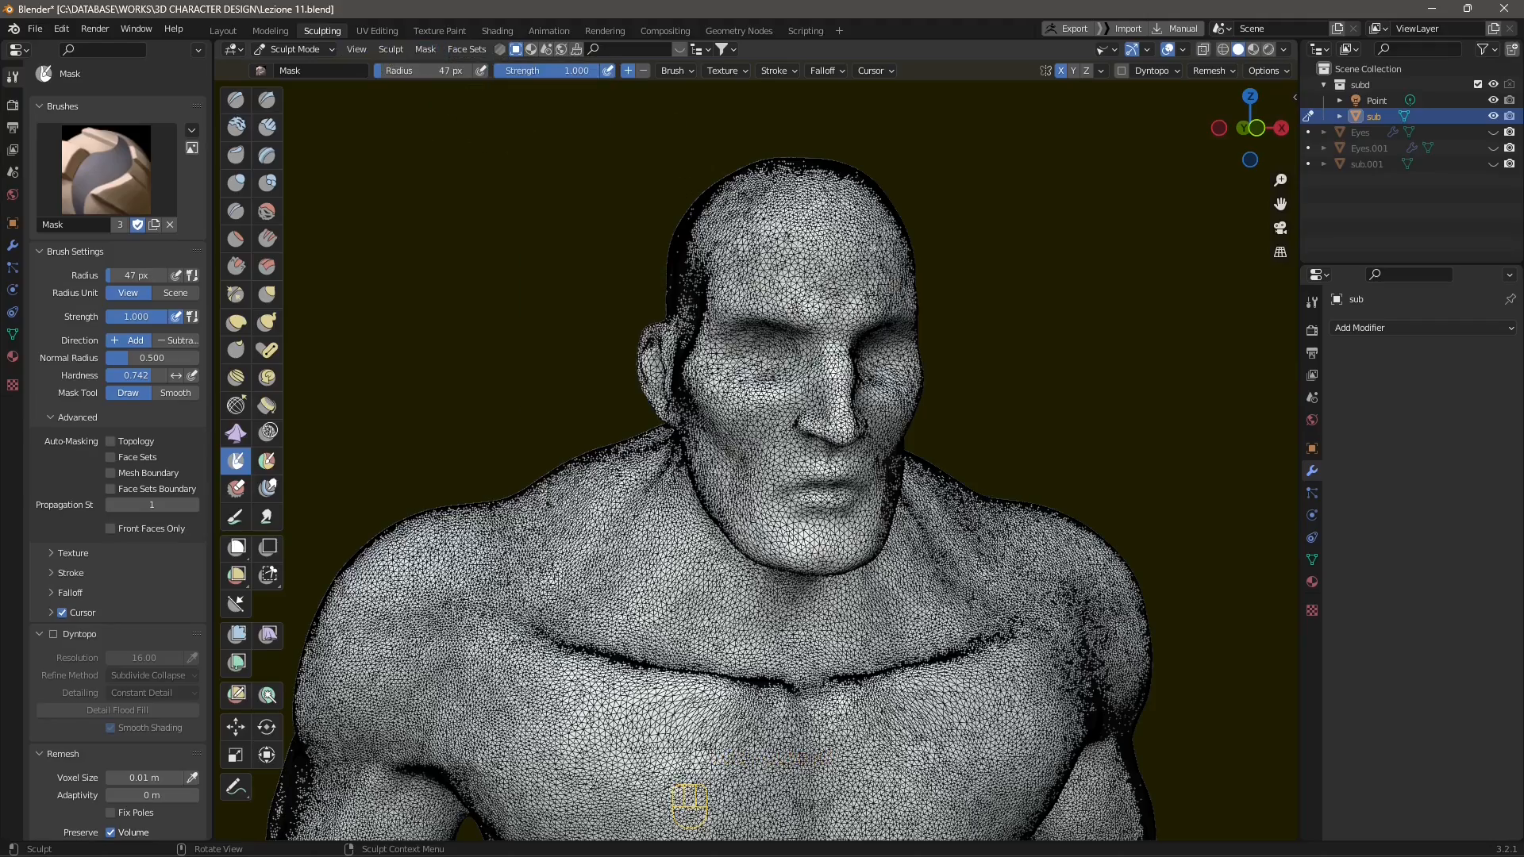
# Step: Paint a face set over the face, forehead and ears with the Draw Face Sets brush
pyautogui.moveTo(722, 359); pyautogui.dragTo(629, 491, button='middle')
pyautogui.click(466, 49)
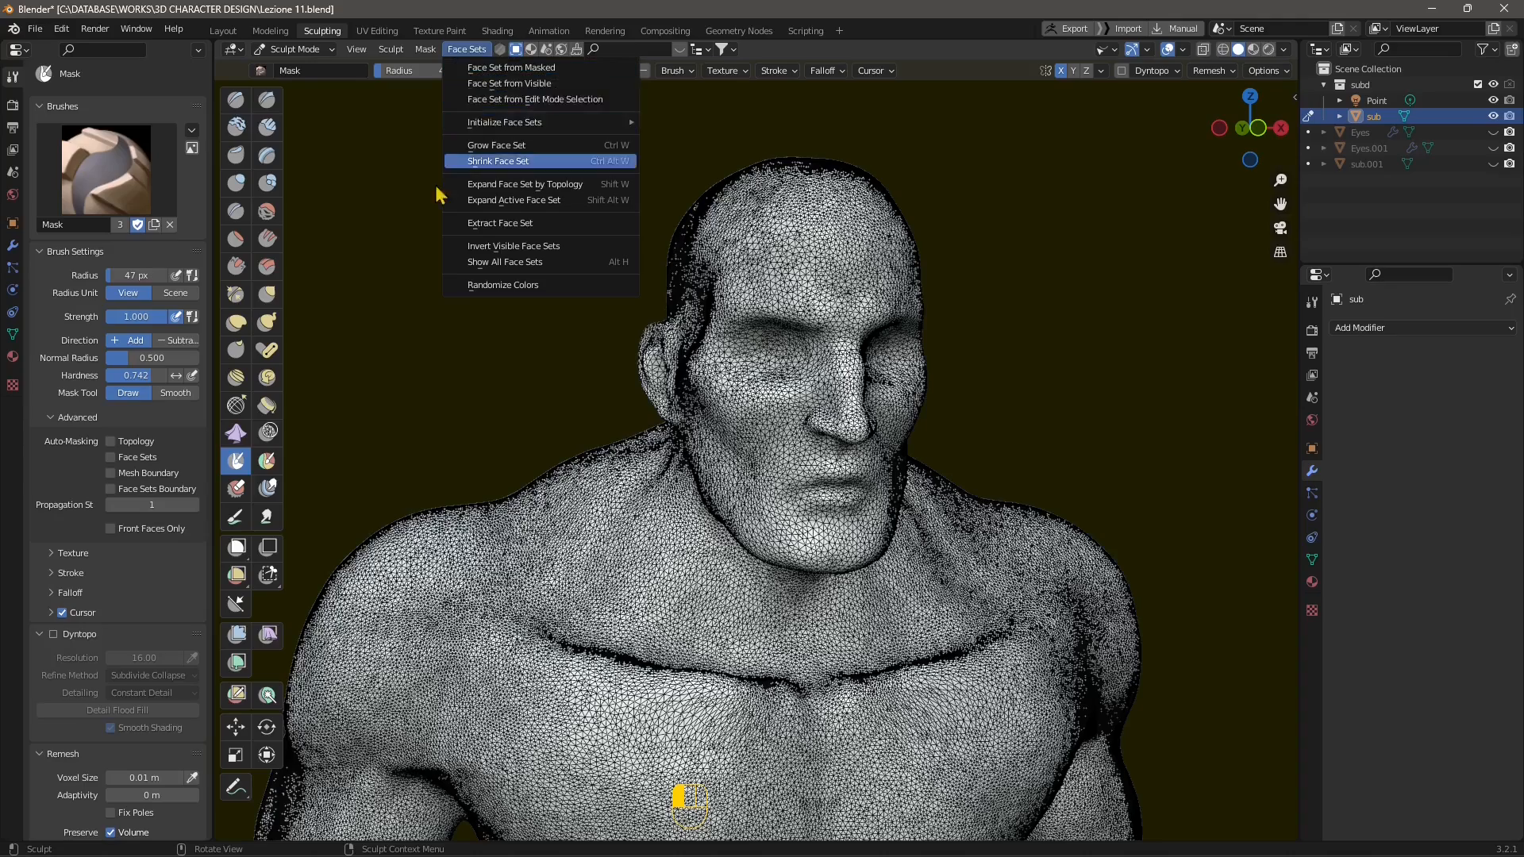
pyautogui.click(267, 460)
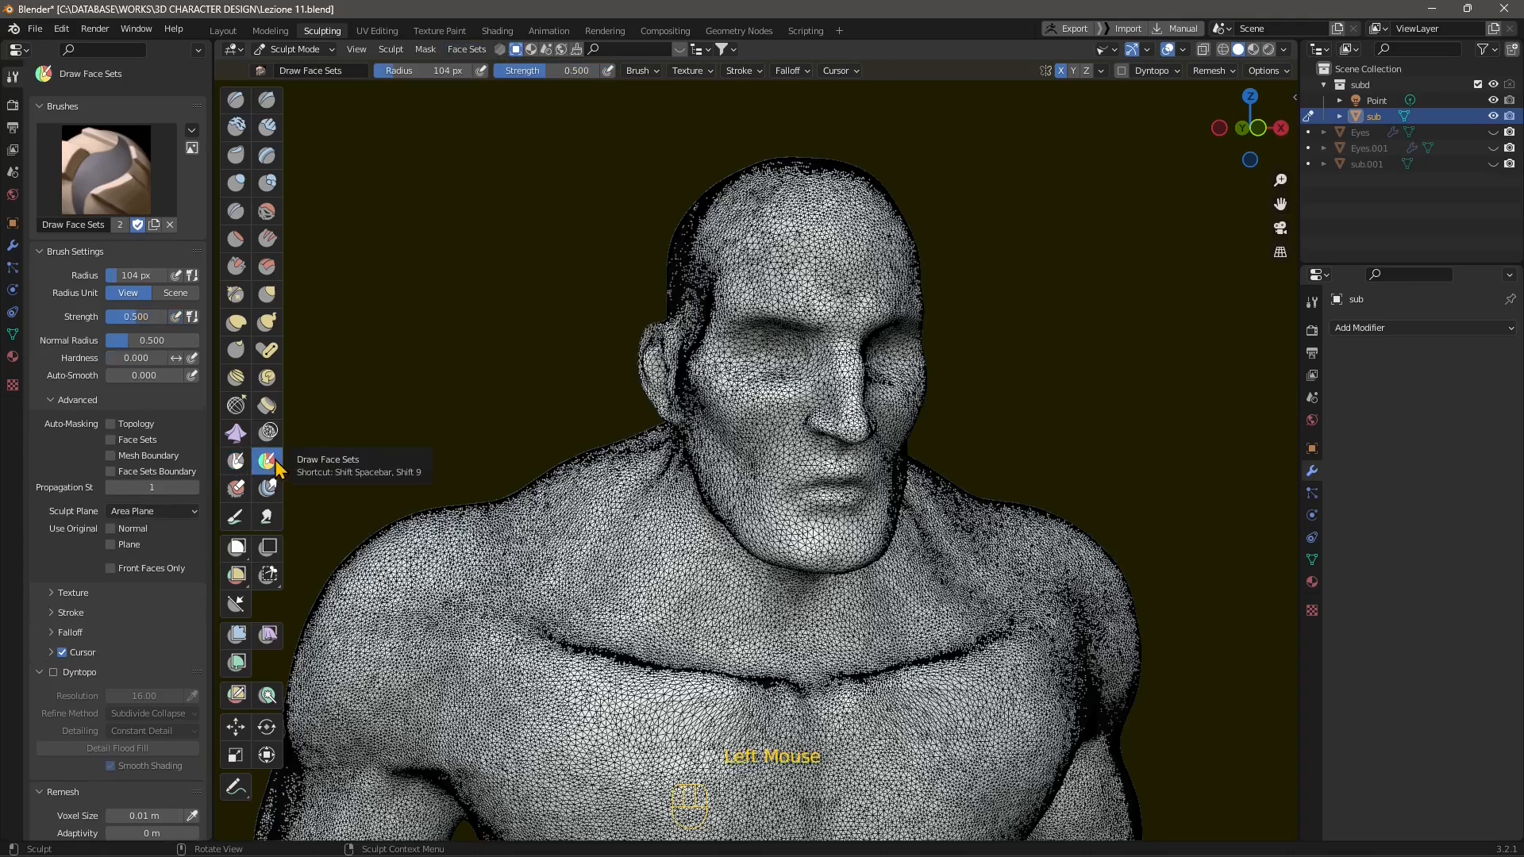
pyautogui.moveTo(691, 476); pyautogui.dragTo(794, 476, button='middle')
pyautogui.moveTo(754, 334)
pyautogui.mouseDown()
pyautogui.moveTo(806, 254)
pyautogui.moveTo(762, 408)
pyautogui.moveTo(798, 448)
pyautogui.moveTo(793, 551)
pyautogui.moveTo(736, 495)
pyautogui.mouseUp()
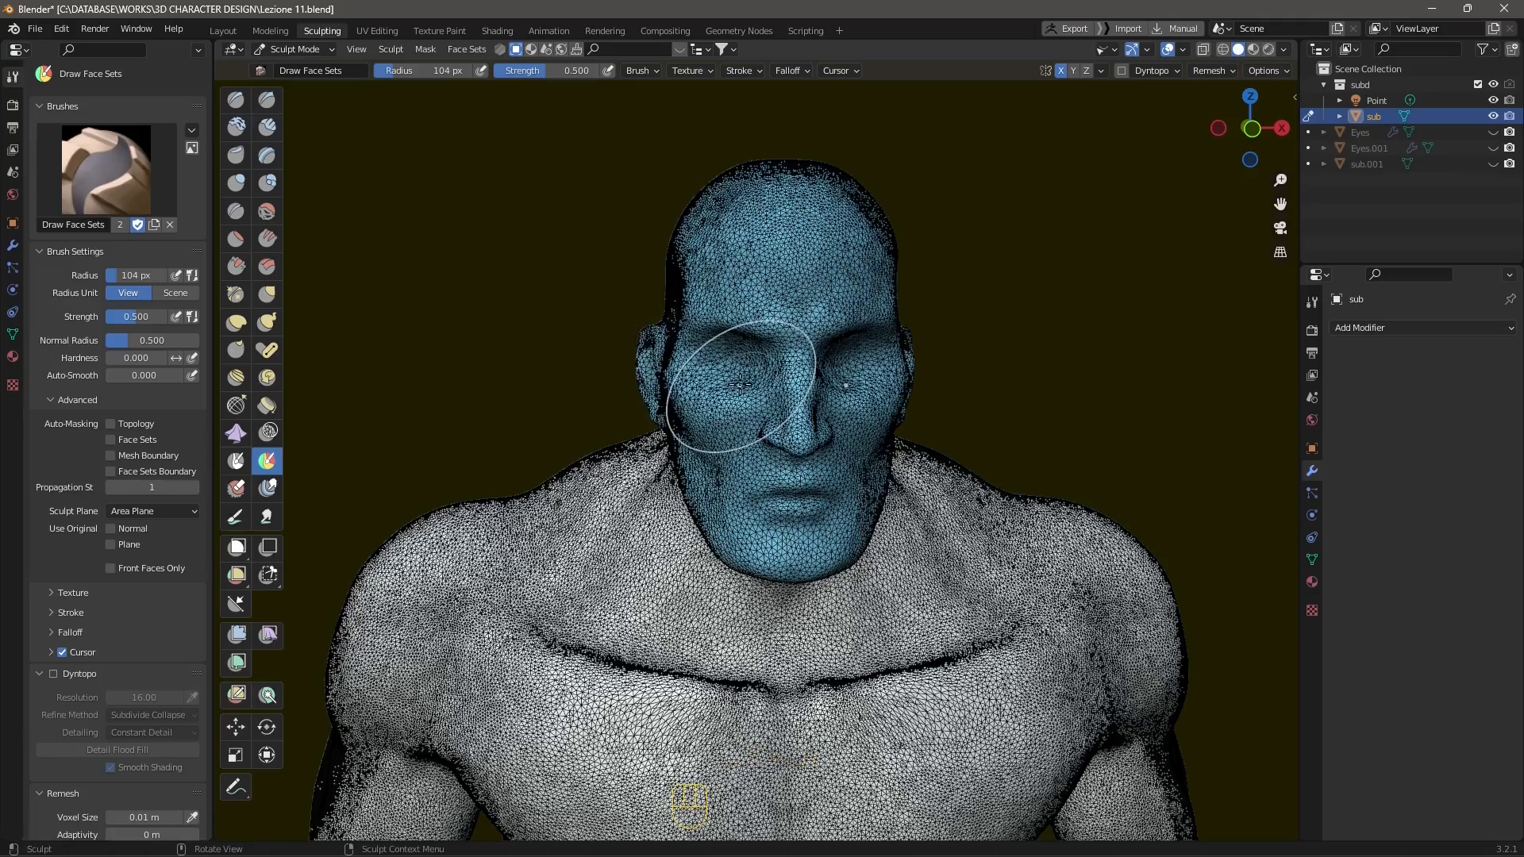
# Step: Try painting a separate face set on the neck and shoulder slopes, and undo it
pyautogui.moveTo(742, 391); pyautogui.dragTo(740, 442, button='middle')
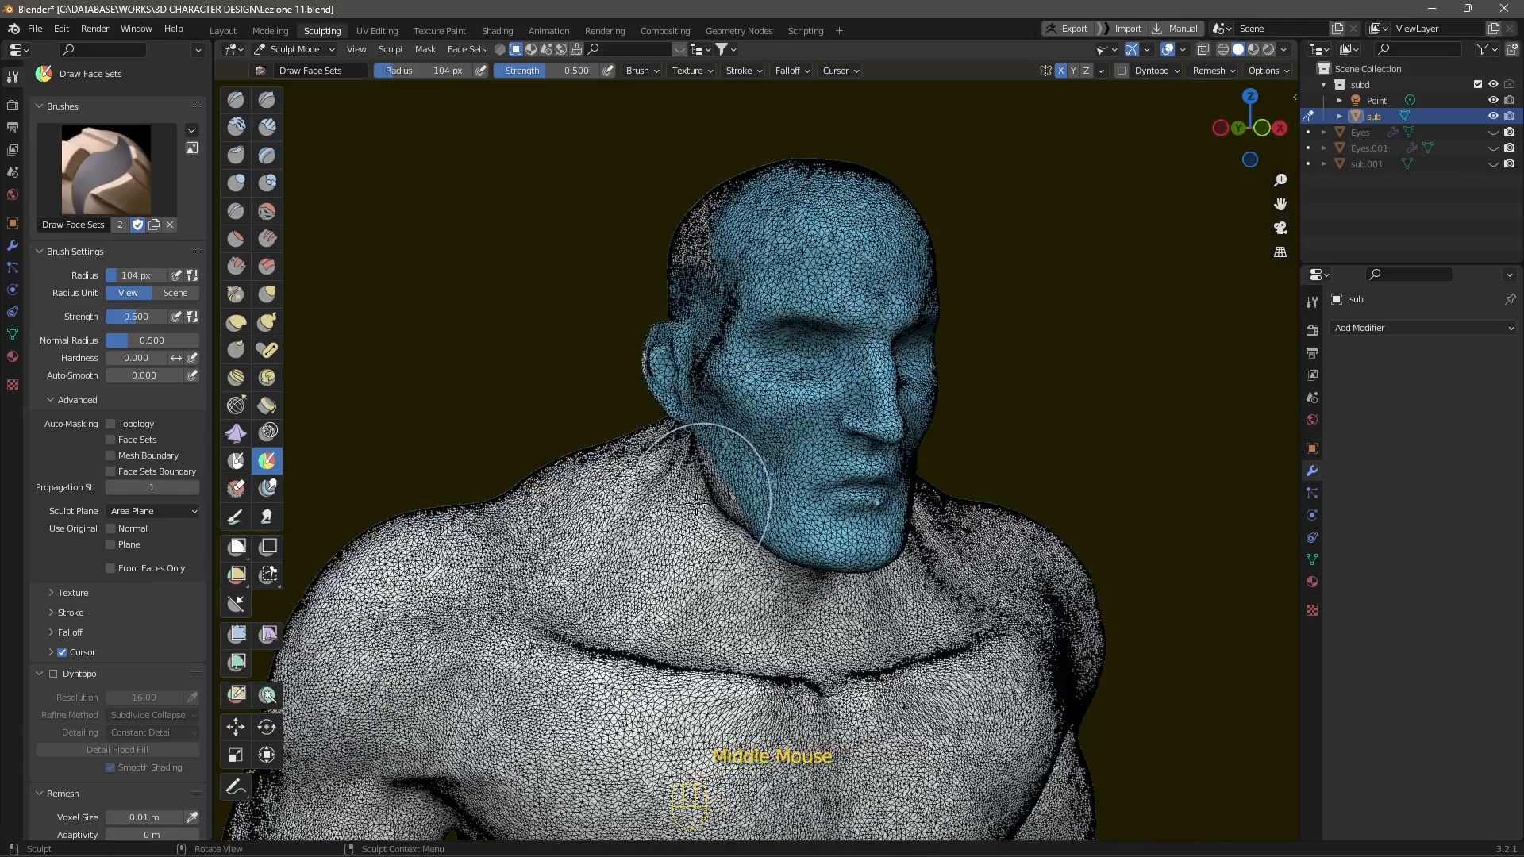
pyautogui.moveTo(734, 485)
pyautogui.mouseDown()
pyautogui.moveTo(553, 565)
pyautogui.moveTo(680, 521)
pyautogui.mouseUp()
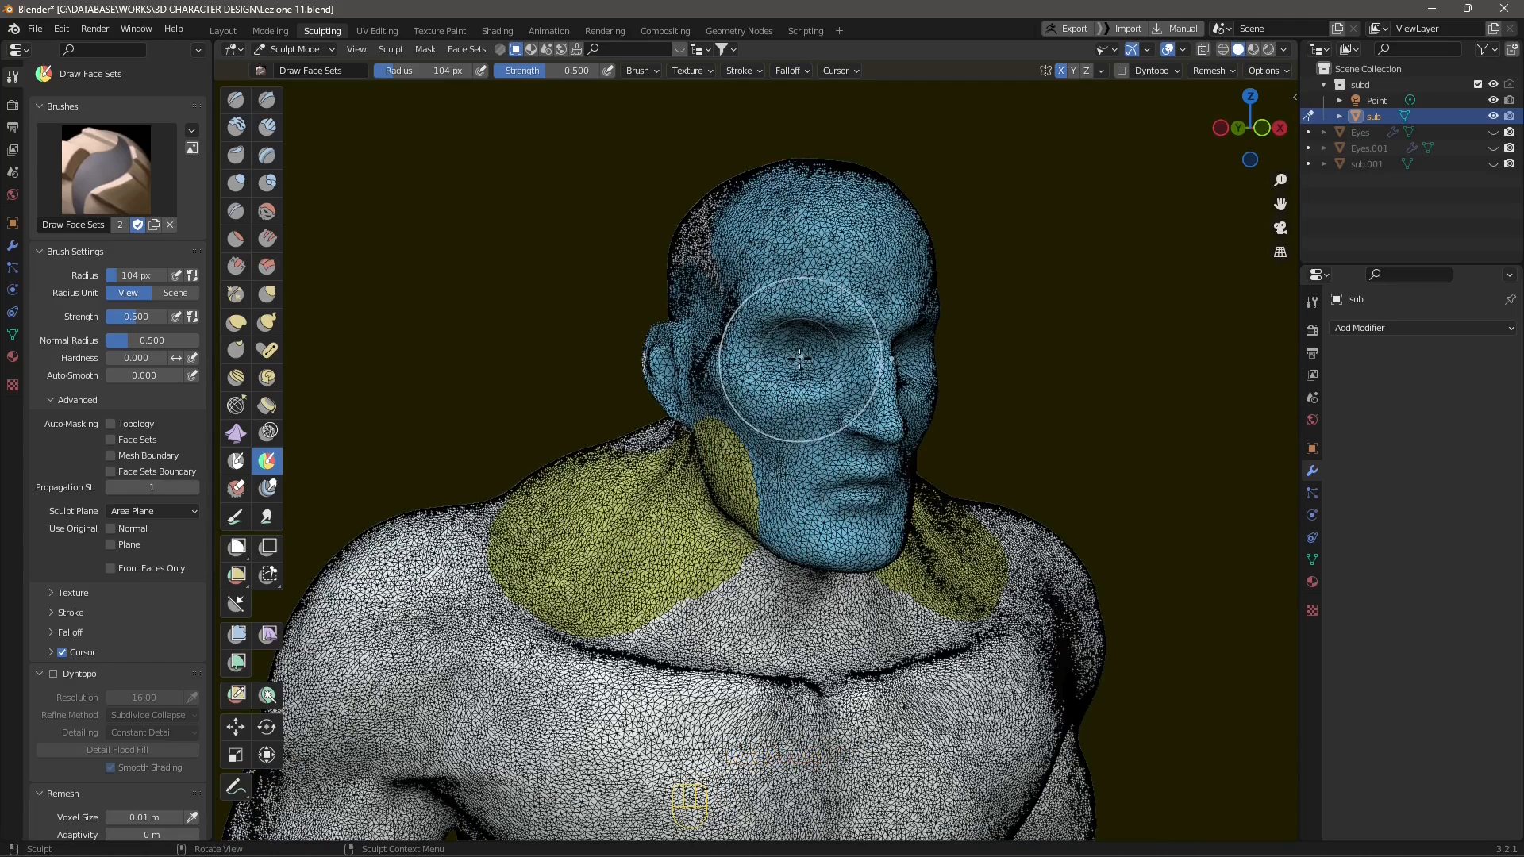
pyautogui.hotkey('ctrl', 'z')
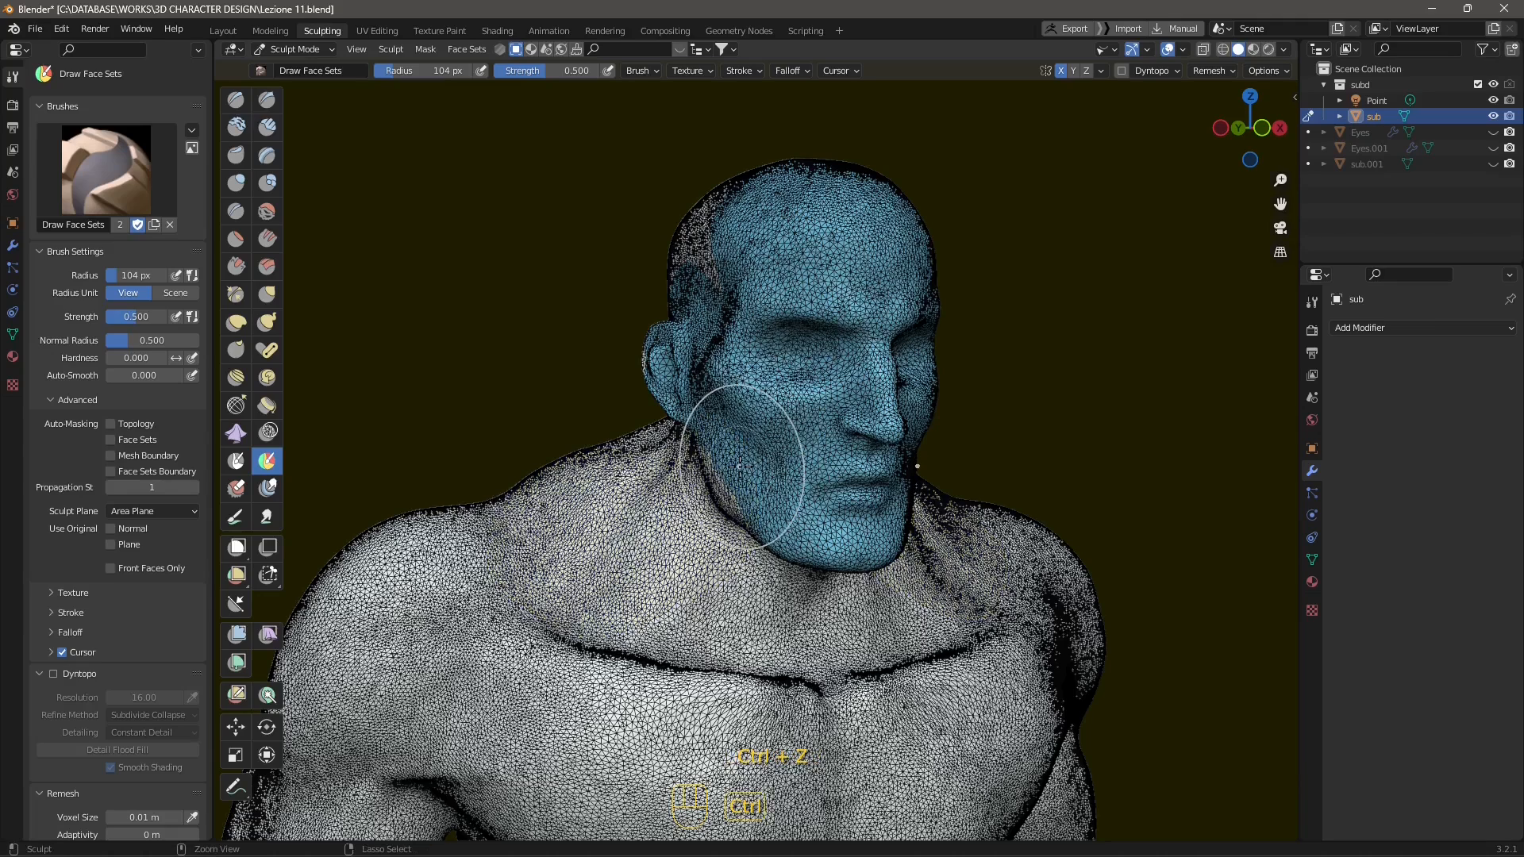
# Step: Extend the face's existing face set over the neck, the collarbone area, the back of the head and the upper back
pyautogui.moveTo(740, 467)
pyautogui.keyDown('ctrl'); pyautogui.mouseDown()
pyautogui.moveTo(621, 478)
pyautogui.moveTo(625, 510)
pyautogui.moveTo(675, 575)
pyautogui.moveTo(801, 604)
pyautogui.moveTo(698, 611)
pyautogui.moveTo(846, 571)
pyautogui.moveTo(746, 591)
pyautogui.moveTo(803, 607)
pyautogui.mouseUp(); pyautogui.keyUp('ctrl')
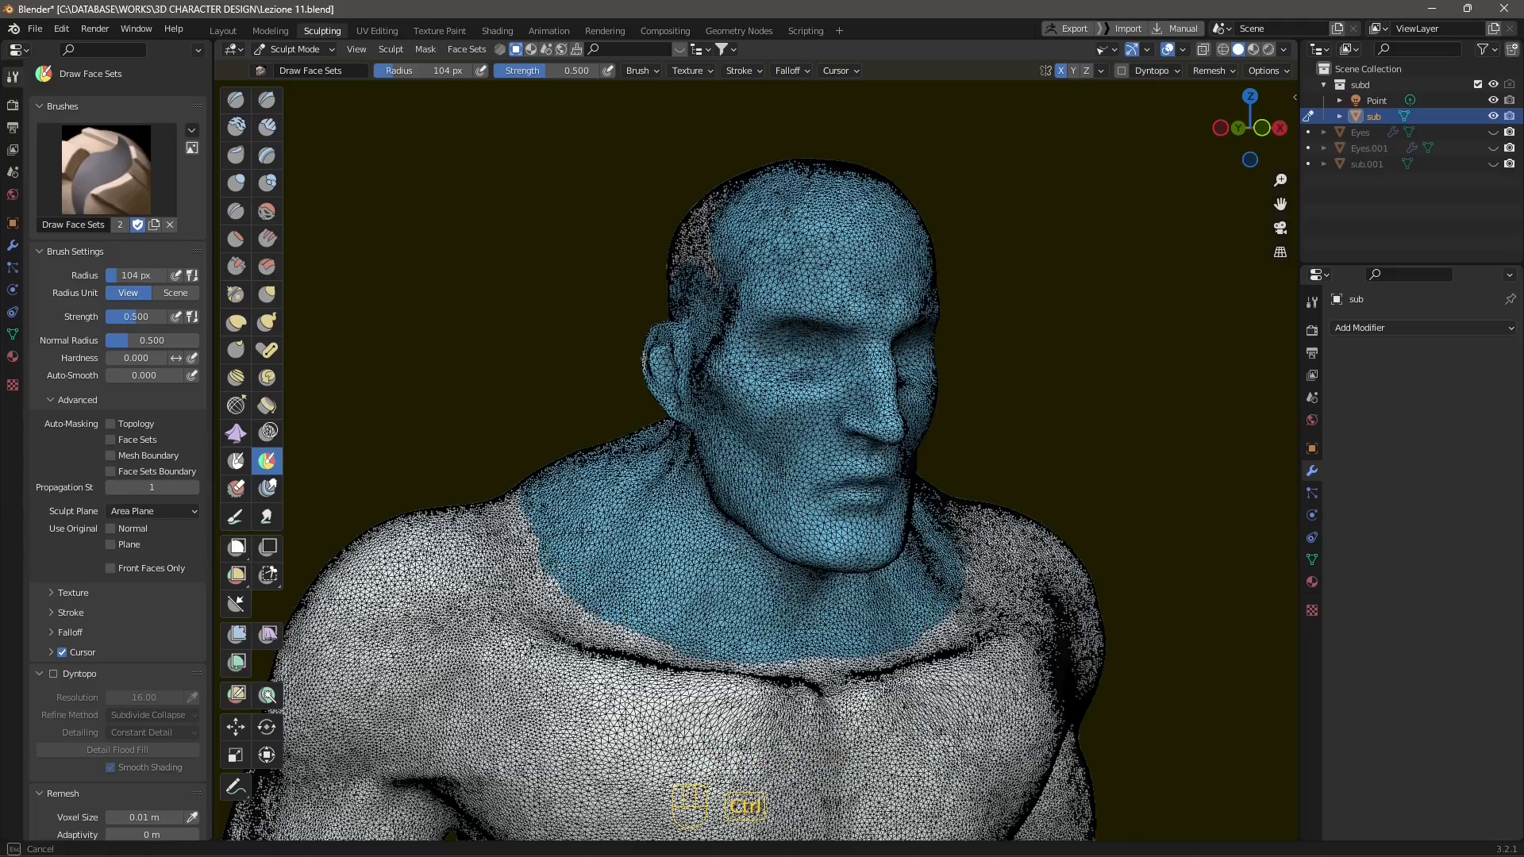
pyautogui.moveTo(781, 617)
pyautogui.keyDown('ctrl'); pyautogui.mouseDown()
pyautogui.moveTo(891, 595)
pyautogui.moveTo(748, 619)
pyautogui.mouseUp(); pyautogui.keyUp('ctrl')
pyautogui.moveTo(748, 619)
pyautogui.mouseDown(button='middle')
pyautogui.moveTo(732, 597)
pyautogui.moveTo(774, 607)
pyautogui.mouseUp(button='middle')
pyautogui.keyDown('ctrl'); pyautogui.moveTo(774, 607); pyautogui.dragTo(623, 591); pyautogui.keyUp('ctrl')
pyautogui.moveTo(609, 580)
pyautogui.mouseDown(button='middle')
pyautogui.moveTo(661, 600)
pyautogui.moveTo(666, 547)
pyautogui.mouseUp(button='middle')
pyautogui.moveTo(666, 547)
pyautogui.keyDown('ctrl'); pyautogui.mouseDown()
pyautogui.moveTo(714, 587)
pyautogui.moveTo(738, 659)
pyautogui.moveTo(698, 631)
pyautogui.moveTo(885, 640)
pyautogui.moveTo(927, 557)
pyautogui.moveTo(826, 508)
pyautogui.moveTo(806, 526)
pyautogui.moveTo(738, 504)
pyautogui.mouseUp(); pyautogui.keyUp('ctrl')
pyautogui.moveTo(692, 450)
pyautogui.keyDown('ctrl'); pyautogui.mouseDown()
pyautogui.moveTo(651, 230)
pyautogui.moveTo(746, 231)
pyautogui.moveTo(794, 277)
pyautogui.moveTo(746, 341)
pyautogui.moveTo(774, 365)
pyautogui.mouseUp(); pyautogui.keyUp('ctrl')
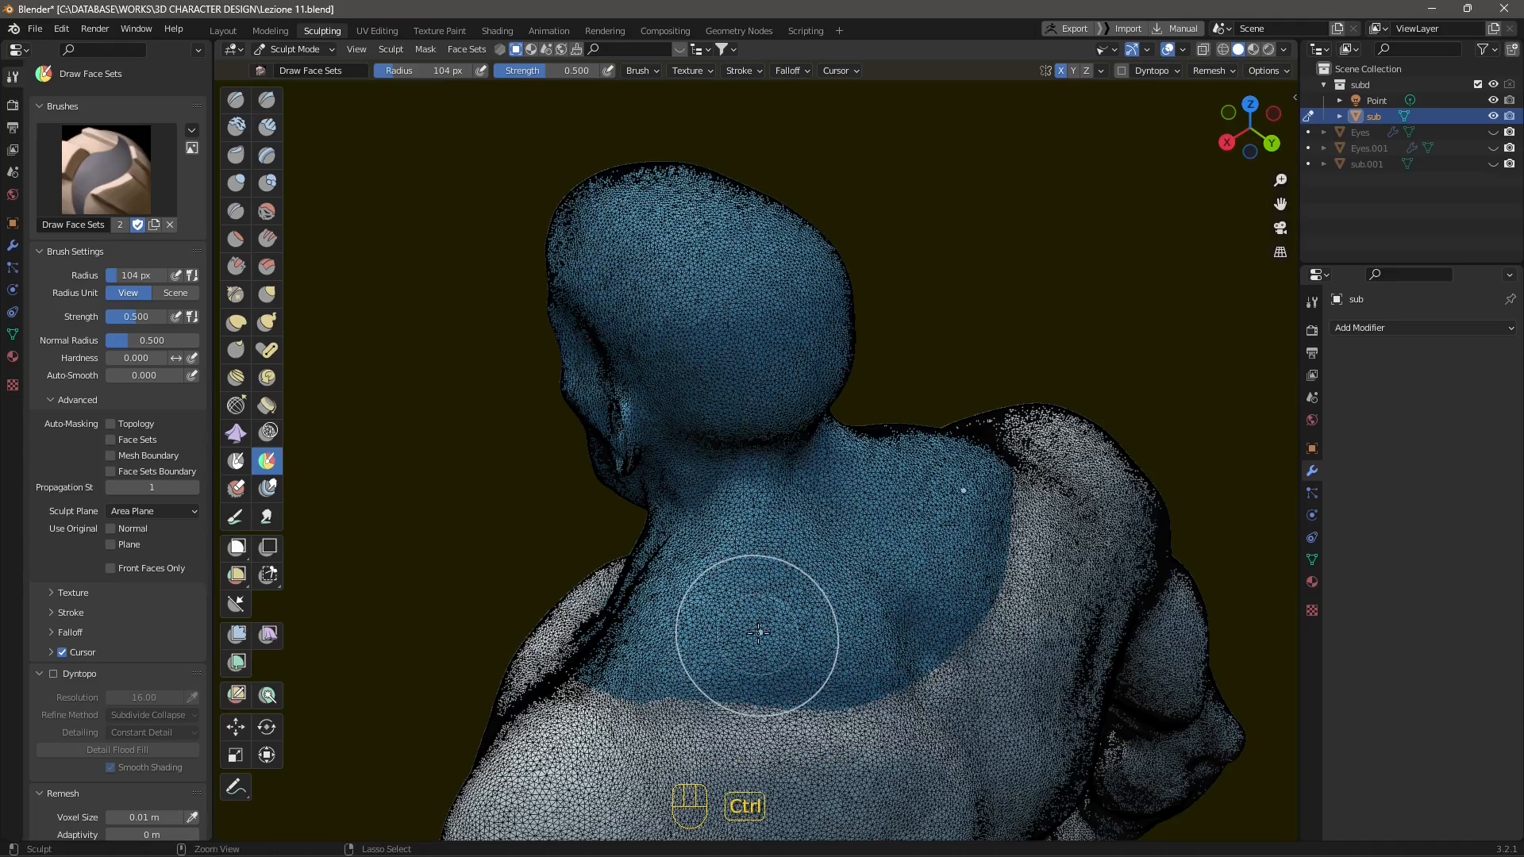
pyautogui.keyDown('ctrl'); pyautogui.moveTo(759, 632); pyautogui.dragTo(759, 633); pyautogui.keyUp('ctrl')
# Step: Fill out the edge of the head's face set along the shoulder slopes and the base of the neck
pyautogui.moveTo(675, 641)
pyautogui.mouseDown(button='middle')
pyautogui.moveTo(810, 638)
pyautogui.moveTo(872, 593)
pyautogui.mouseUp(button='middle')
pyautogui.moveTo(959, 514); pyautogui.dragTo(947, 527, button='middle')
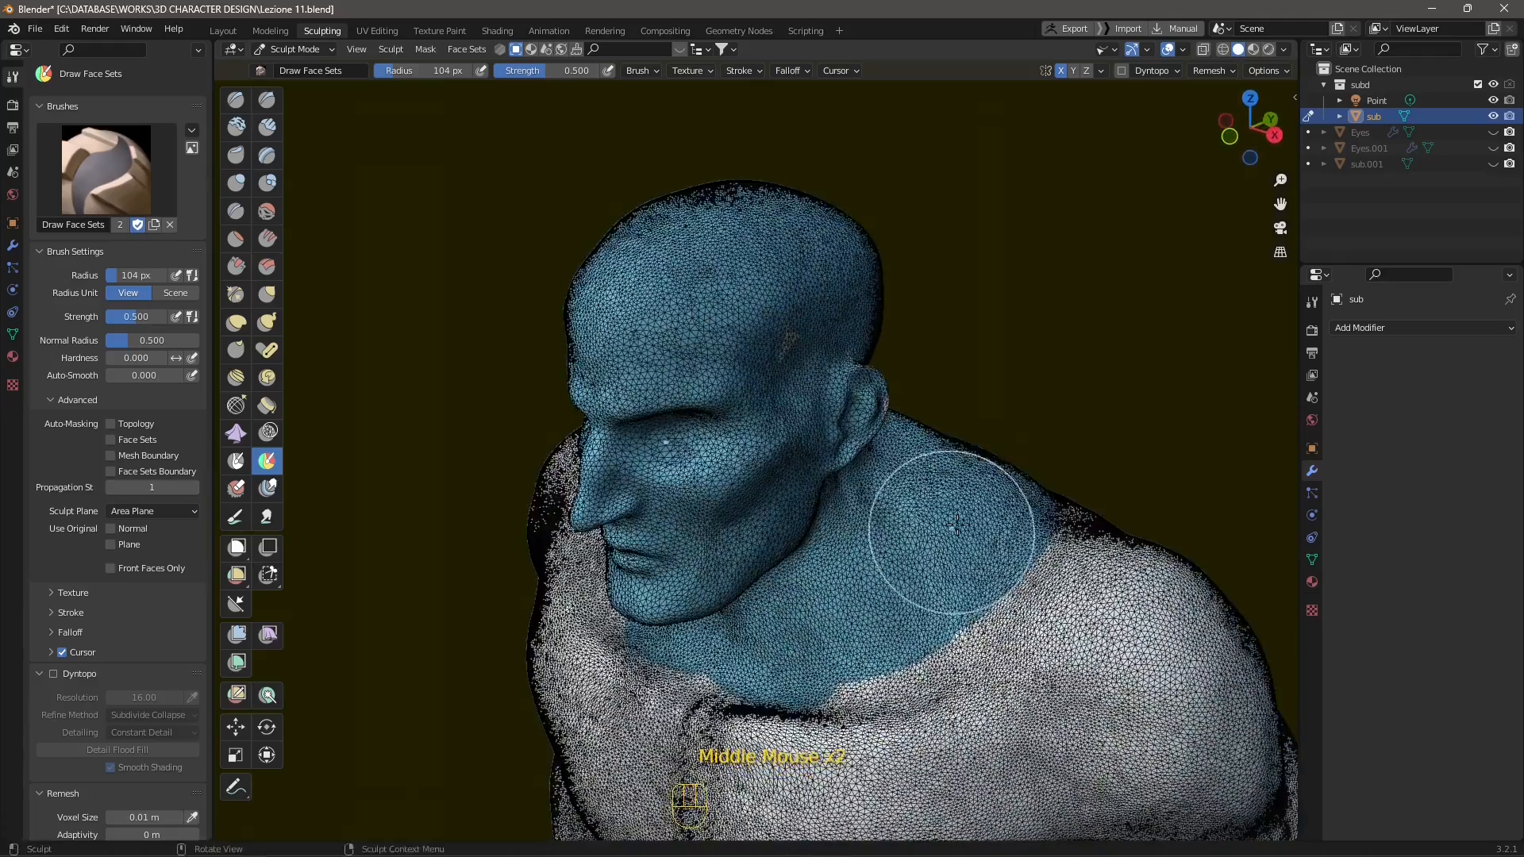
pyautogui.keyDown('ctrl'); pyautogui.moveTo(990, 537); pyautogui.dragTo(990, 537); pyautogui.keyUp('ctrl')
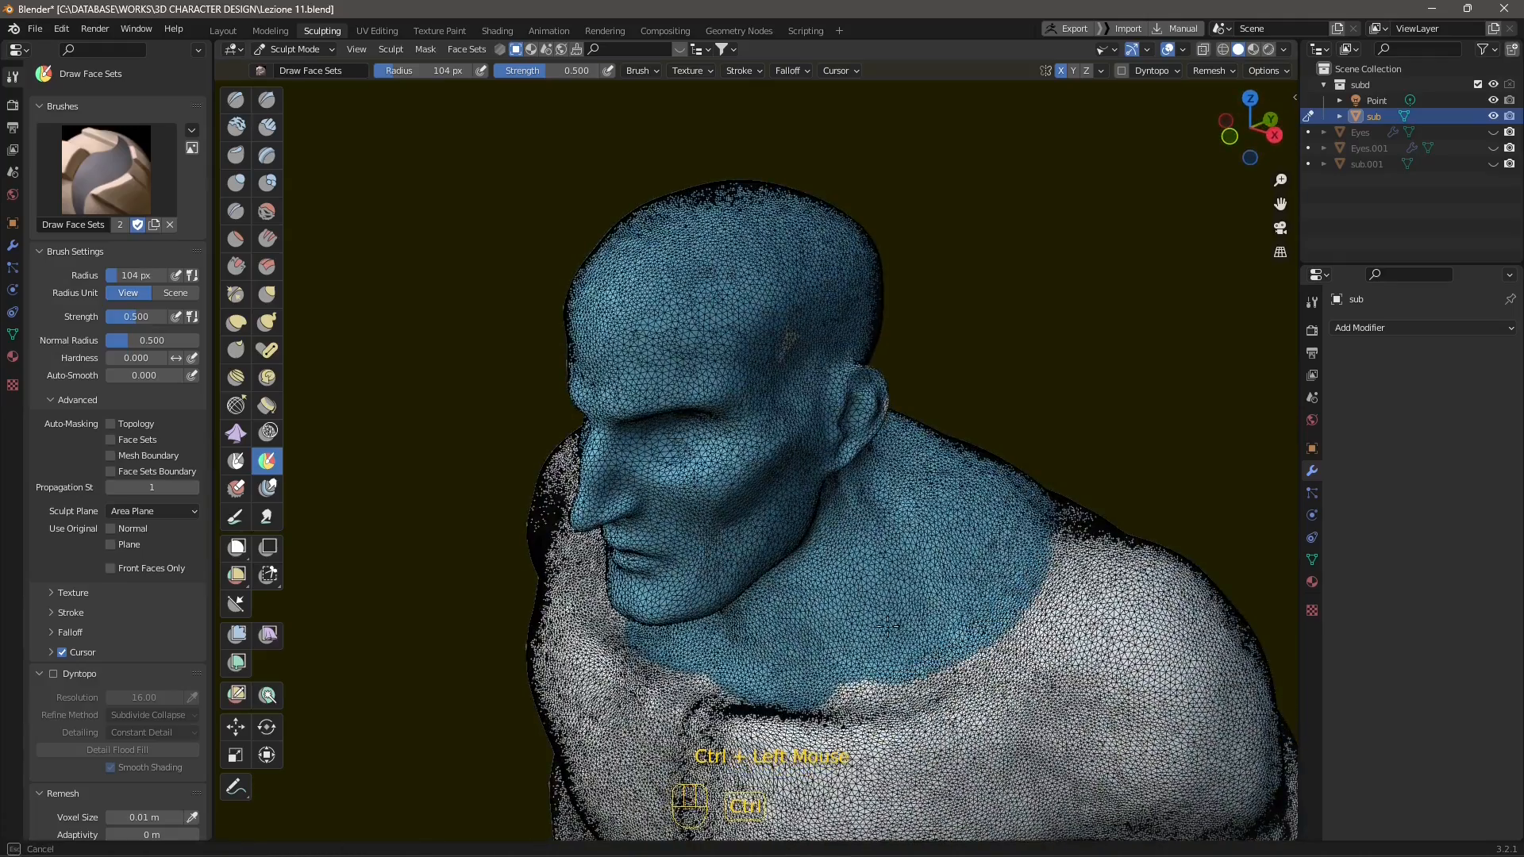
pyautogui.keyDown('ctrl'); pyautogui.moveTo(710, 641); pyautogui.dragTo(714, 640); pyautogui.keyUp('ctrl')
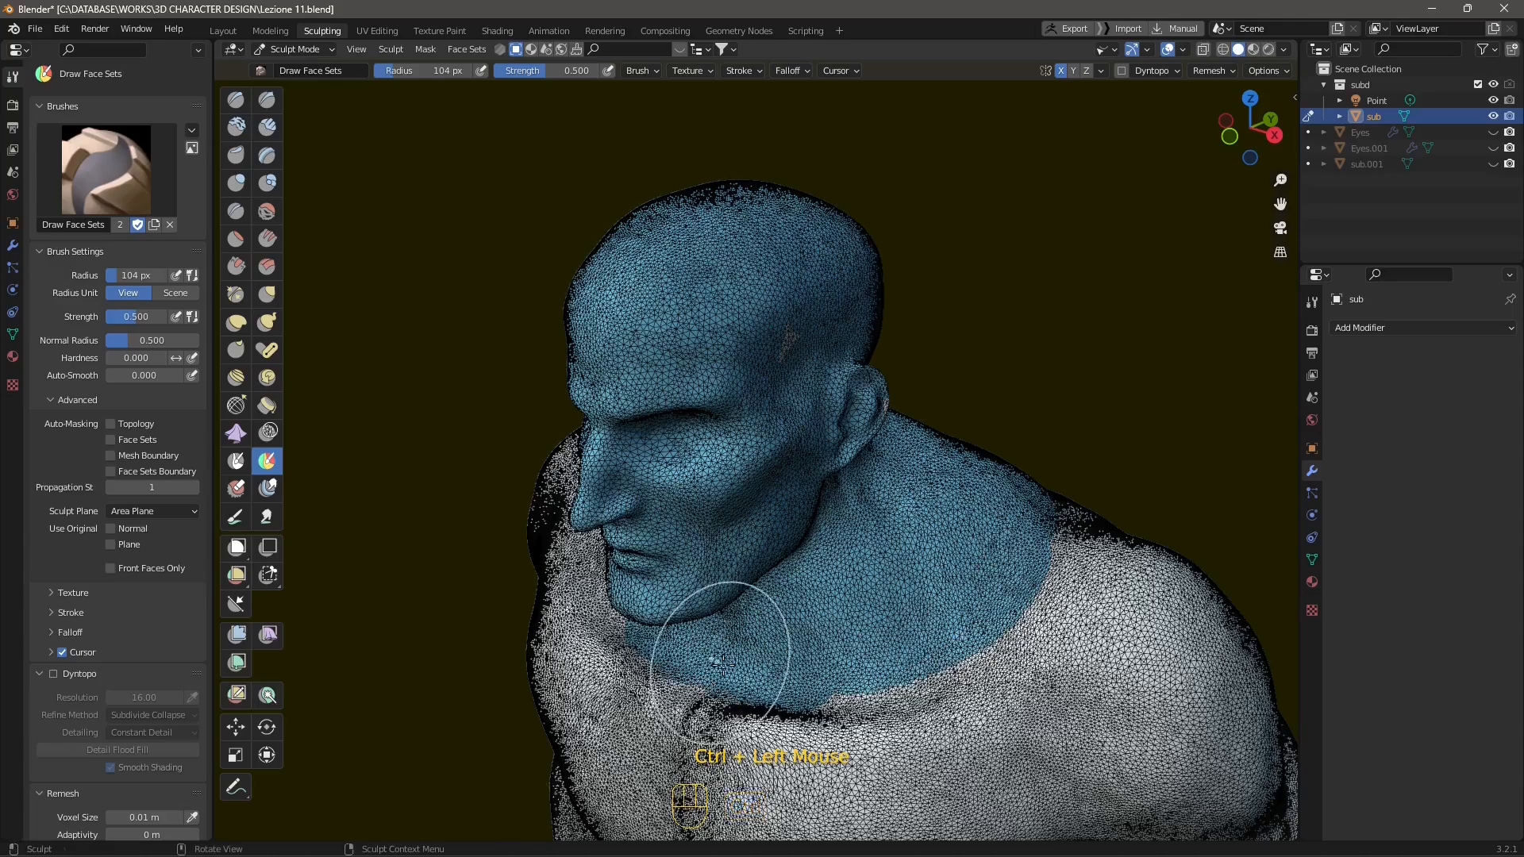
pyautogui.moveTo(715, 640); pyautogui.dragTo(765, 636, button='middle')
pyautogui.keyDown('ctrl'); pyautogui.moveTo(673, 633); pyautogui.dragTo(673, 632); pyautogui.keyUp('ctrl')
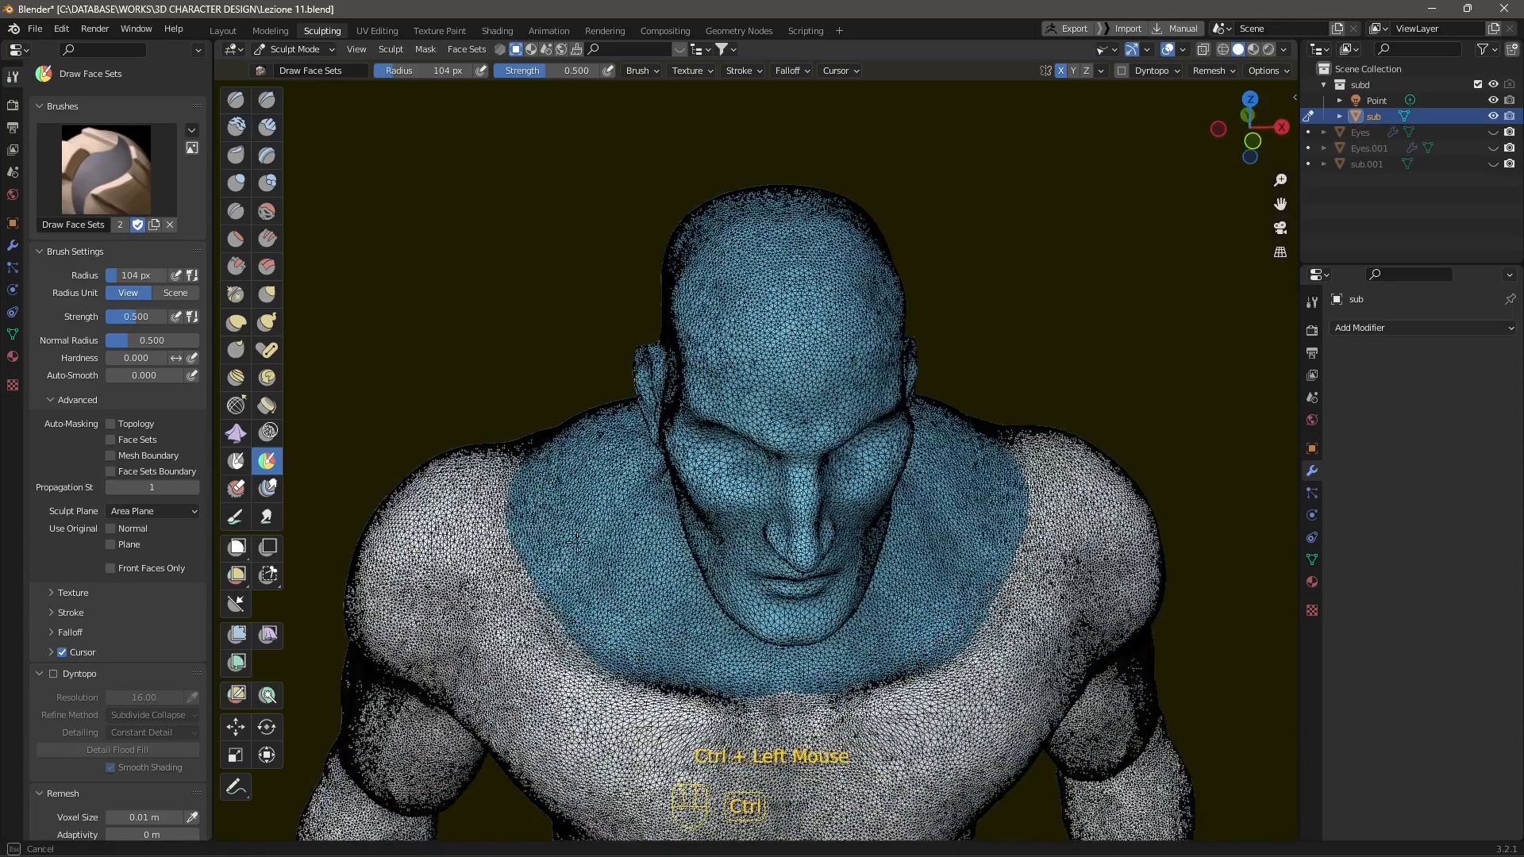
pyautogui.keyDown('ctrl'); pyautogui.moveTo(558, 455); pyautogui.dragTo(578, 493); pyautogui.keyUp('ctrl')
# Step: Try extending the head's face set further onto the shoulder, and undo that stroke
pyautogui.moveTo(579, 493); pyautogui.dragTo(595, 561, button='middle')
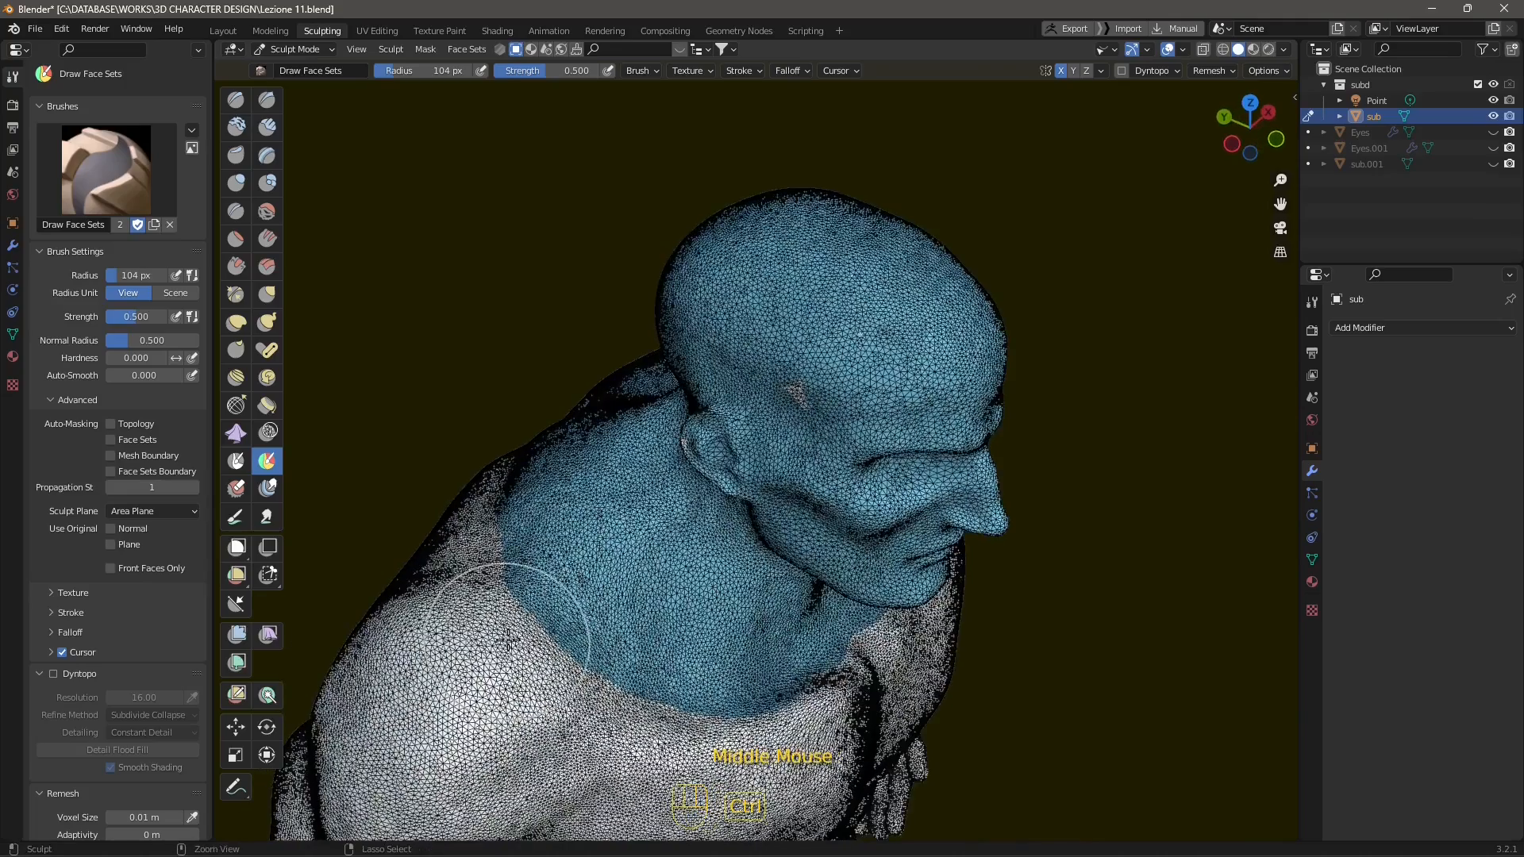
pyautogui.keyDown('ctrl'); pyautogui.moveTo(500, 641); pyautogui.dragTo(651, 502); pyautogui.keyUp('ctrl')
pyautogui.hotkey('ctrl', 'z')
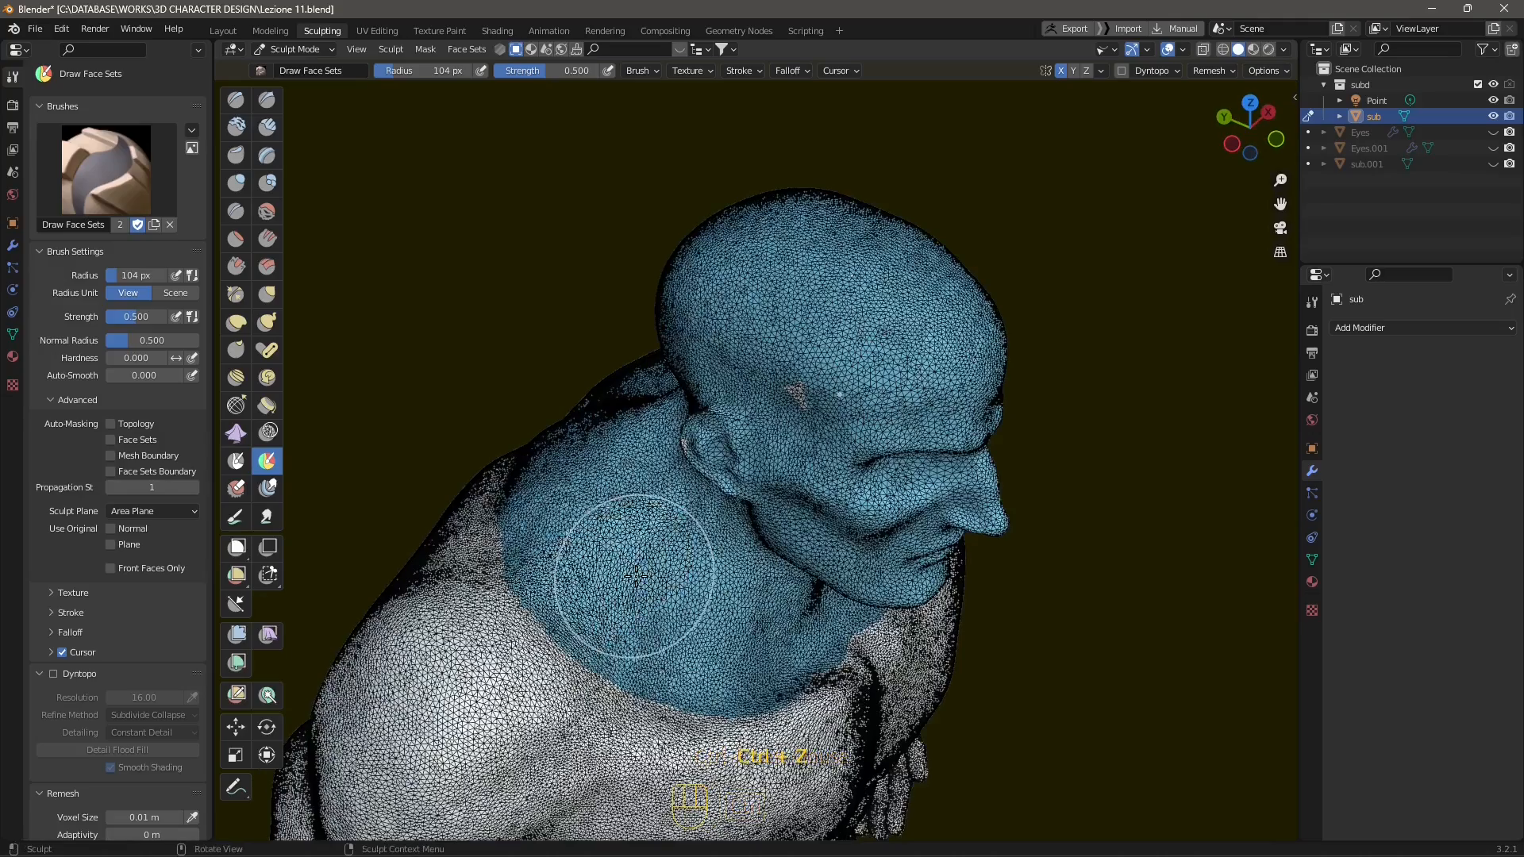
# Step: Fill the unpainted patch on the temple with the head's face set
pyautogui.moveTo(755, 527); pyautogui.dragTo(779, 508, button='middle')
pyautogui.keyDown('ctrl'); pyautogui.moveTo(825, 341); pyautogui.dragTo(786, 375); pyautogui.keyUp('ctrl')
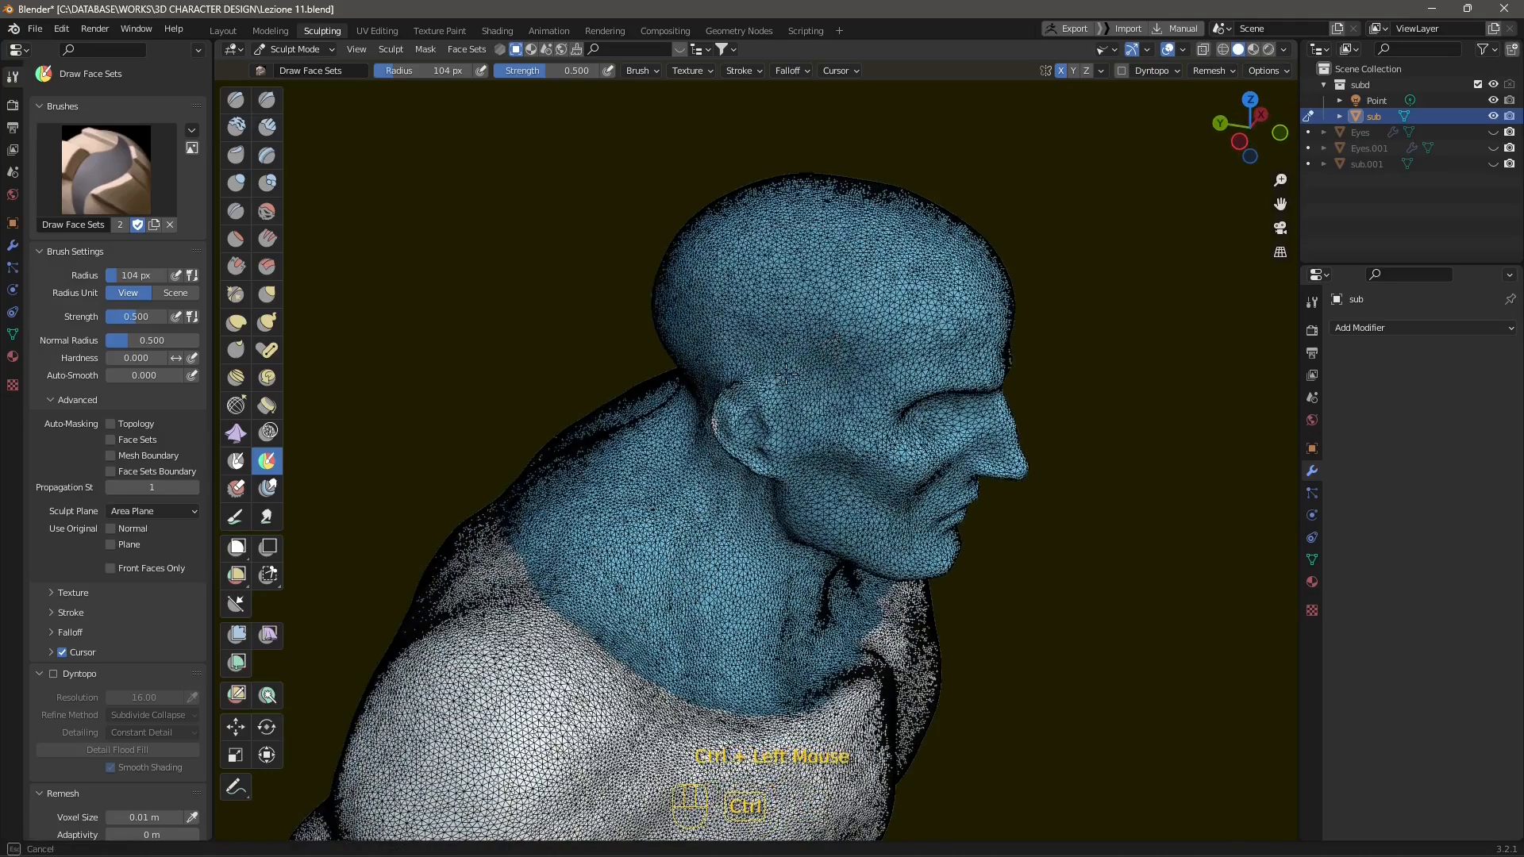
pyautogui.moveTo(799, 493)
pyautogui.mouseDown(button='middle')
pyautogui.moveTo(397, 521)
pyautogui.moveTo(384, 545)
pyautogui.moveTo(698, 350)
pyautogui.mouseUp(button='middle')
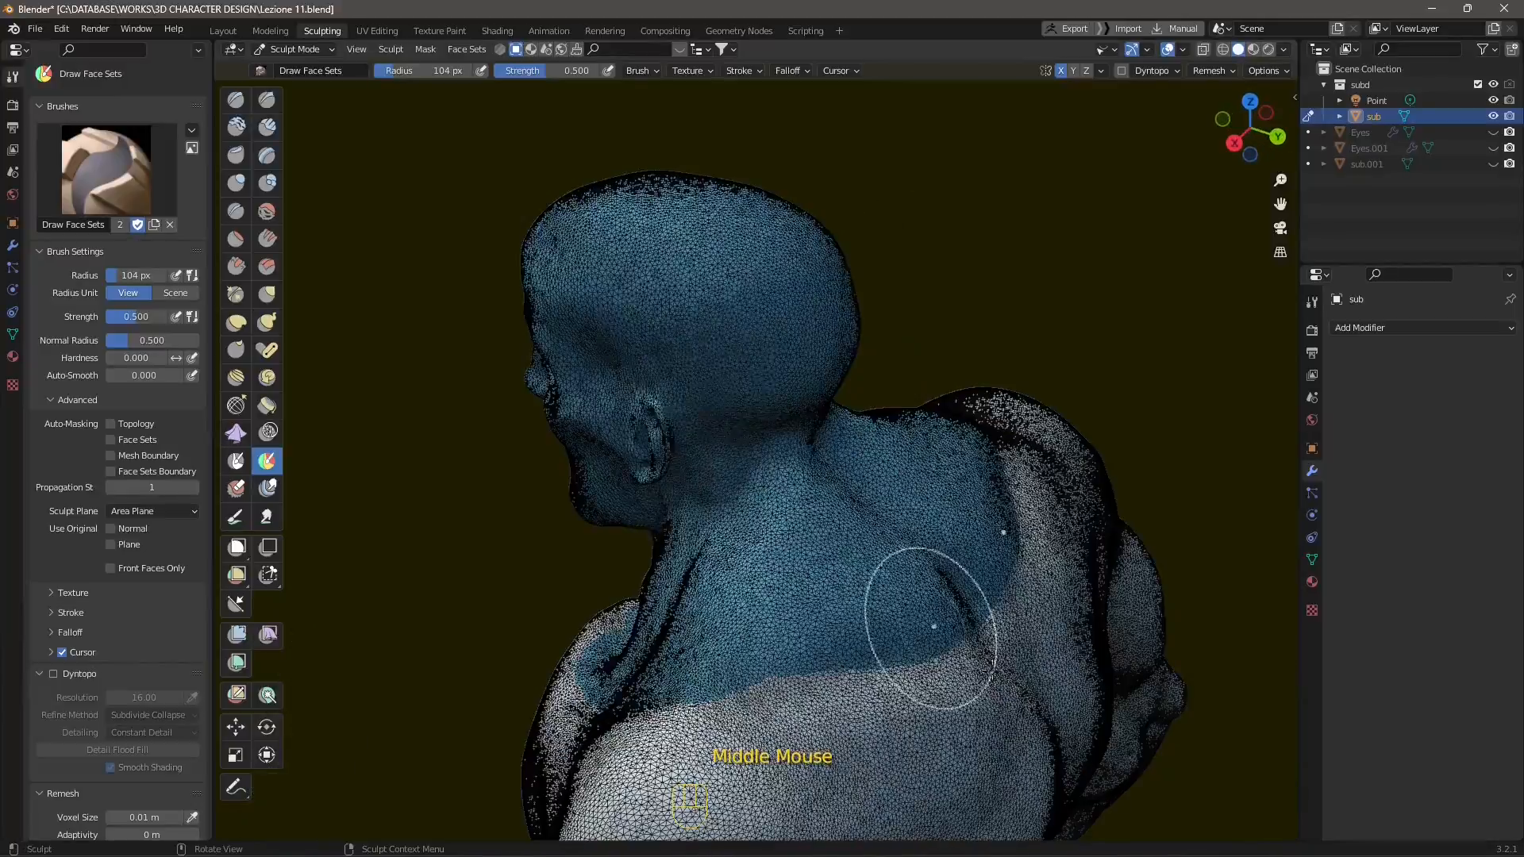
# Step: Smooth the face set's boundary from the top of the shoulder down to the collarbone
pyautogui.moveTo(888, 635)
pyautogui.mouseDown(button='middle')
pyautogui.moveTo(831, 637)
pyautogui.moveTo(1087, 615)
pyautogui.mouseUp(button='middle')
pyautogui.scroll(5, 706, 642)
pyautogui.keyDown('shift'); pyautogui.moveTo(515, 508); pyautogui.dragTo(746, 540, button='middle'); pyautogui.keyUp('shift')
pyautogui.scroll(2, 686, 546)
pyautogui.scroll(1, 658, 558)
pyautogui.keyDown('shift'); pyautogui.moveTo(547, 520); pyautogui.dragTo(553, 540); pyautogui.keyUp('shift')
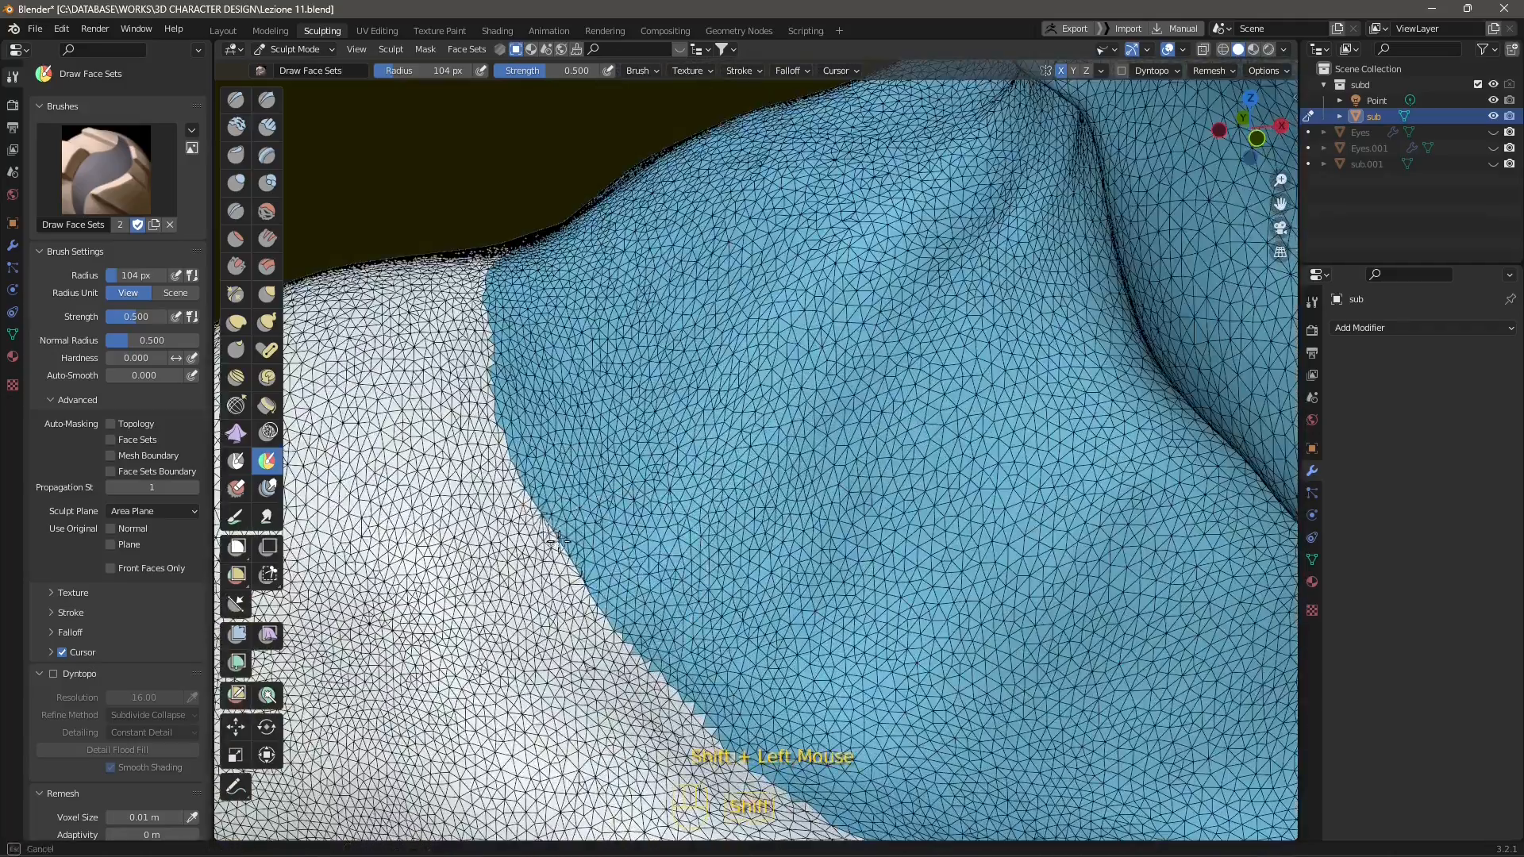
pyautogui.keyDown('shift'); pyautogui.moveTo(496, 383); pyautogui.dragTo(484, 303); pyautogui.keyUp('shift')
pyautogui.scroll(-1, 484, 302)
pyautogui.keyDown('shift'); pyautogui.moveTo(594, 565); pyautogui.dragTo(653, 626); pyautogui.keyUp('shift')
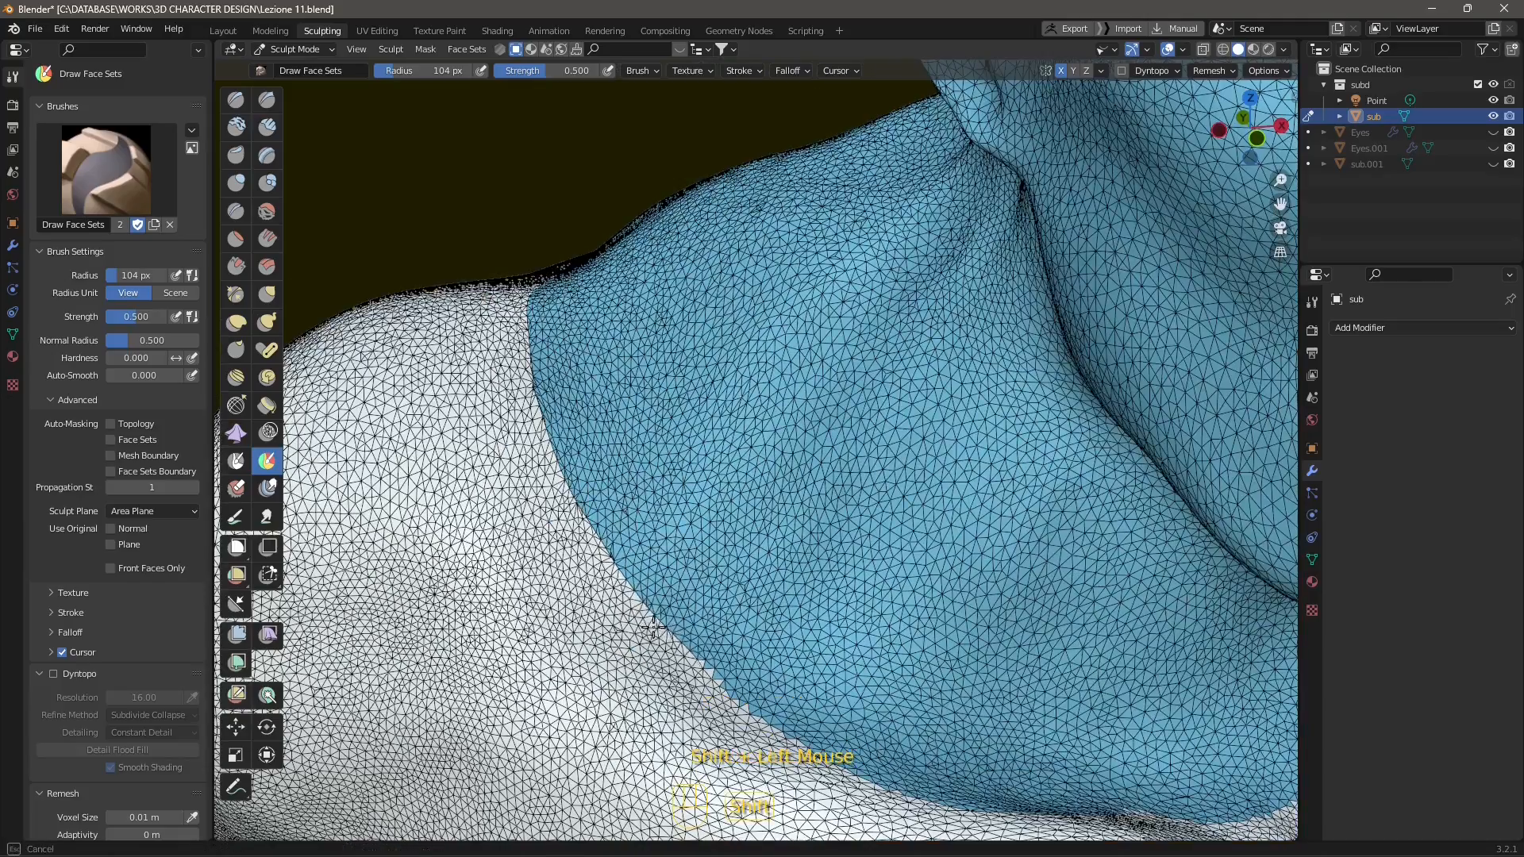
pyautogui.keyDown('shift'); pyautogui.moveTo(702, 679); pyautogui.dragTo(748, 711); pyautogui.keyUp('shift')
pyautogui.scroll(-2, 738, 682)
# Step: Smooth the face set's boundary across the upper chest up to the centre line
pyautogui.moveTo(849, 663); pyautogui.dragTo(674, 599, button='middle')
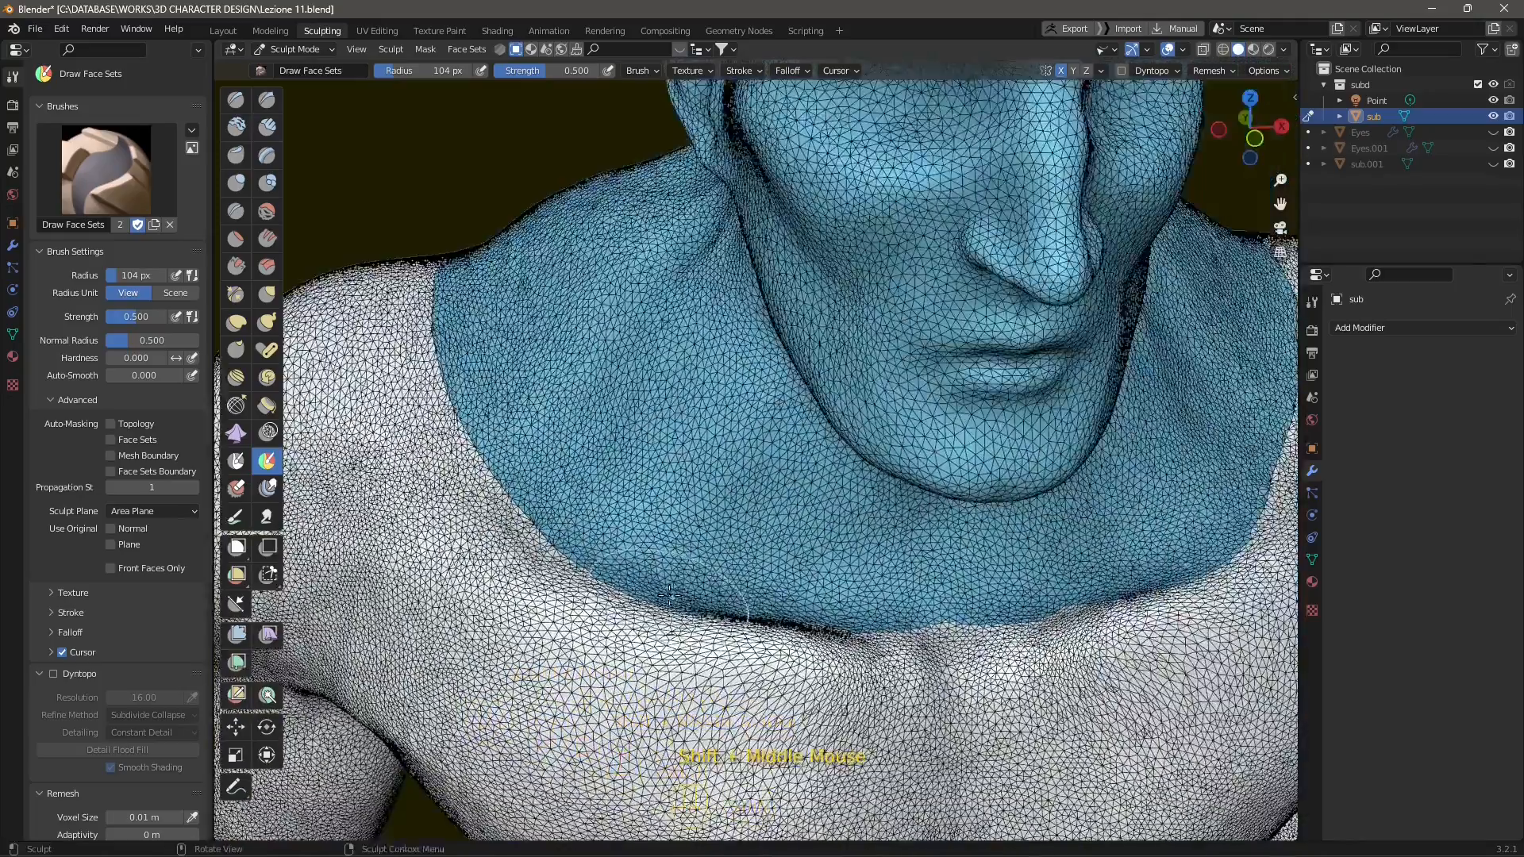
pyautogui.scroll(1, 556, 576)
pyautogui.moveTo(520, 562)
pyautogui.keyDown('shift'); pyautogui.mouseDown()
pyautogui.moveTo(598, 622)
pyautogui.moveTo(777, 662)
pyautogui.moveTo(1000, 667)
pyautogui.moveTo(777, 647)
pyautogui.mouseUp(); pyautogui.keyUp('shift')
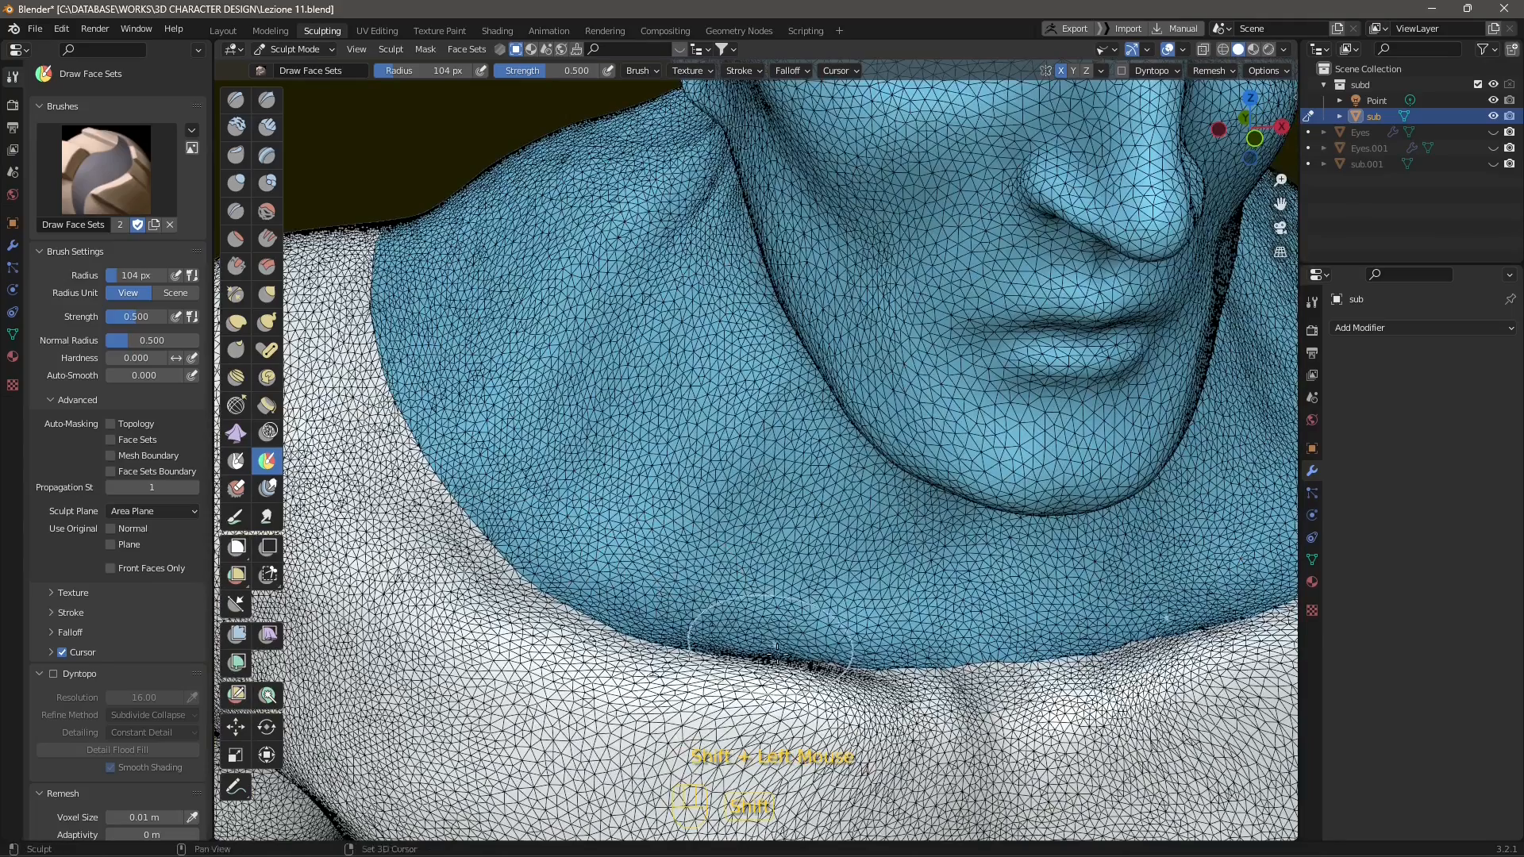
pyautogui.moveTo(797, 660); pyautogui.dragTo(761, 672, button='middle')
pyautogui.keyDown('shift'); pyautogui.moveTo(762, 669); pyautogui.dragTo(769, 665); pyautogui.keyUp('shift')
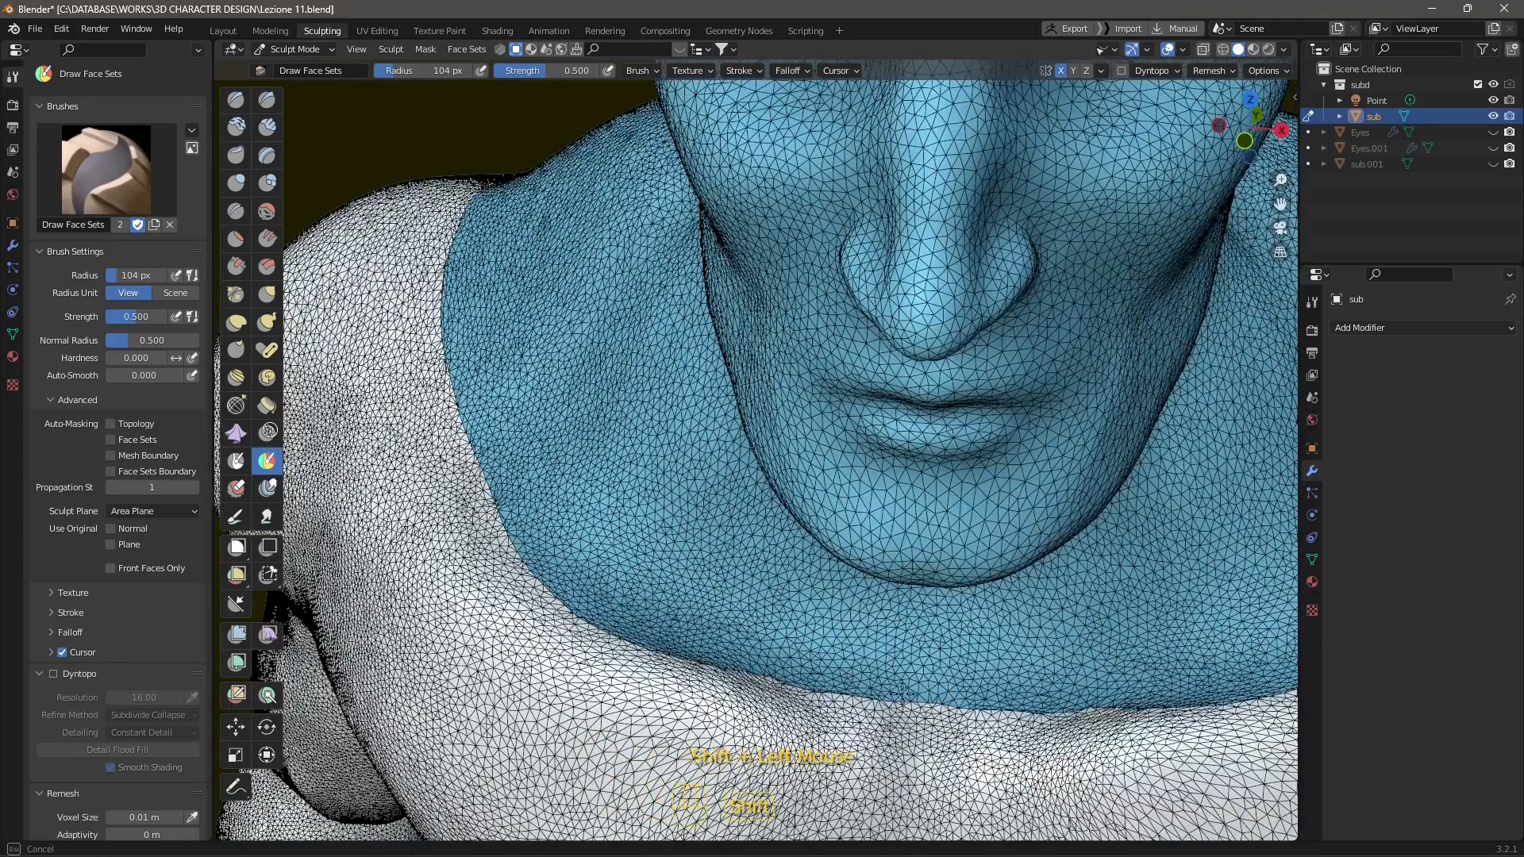
pyautogui.keyDown('shift'); pyautogui.moveTo(901, 694); pyautogui.dragTo(920, 697); pyautogui.keyUp('shift')
pyautogui.scroll(-1, 929, 692)
# Step: Smooth the face set's boundary around the opposite collarbone and over the side of the shoulder
pyautogui.moveTo(945, 682); pyautogui.dragTo(615, 600, button='middle')
pyautogui.keyDown('shift'); pyautogui.moveTo(619, 607); pyautogui.dragTo(706, 640); pyautogui.keyUp('shift')
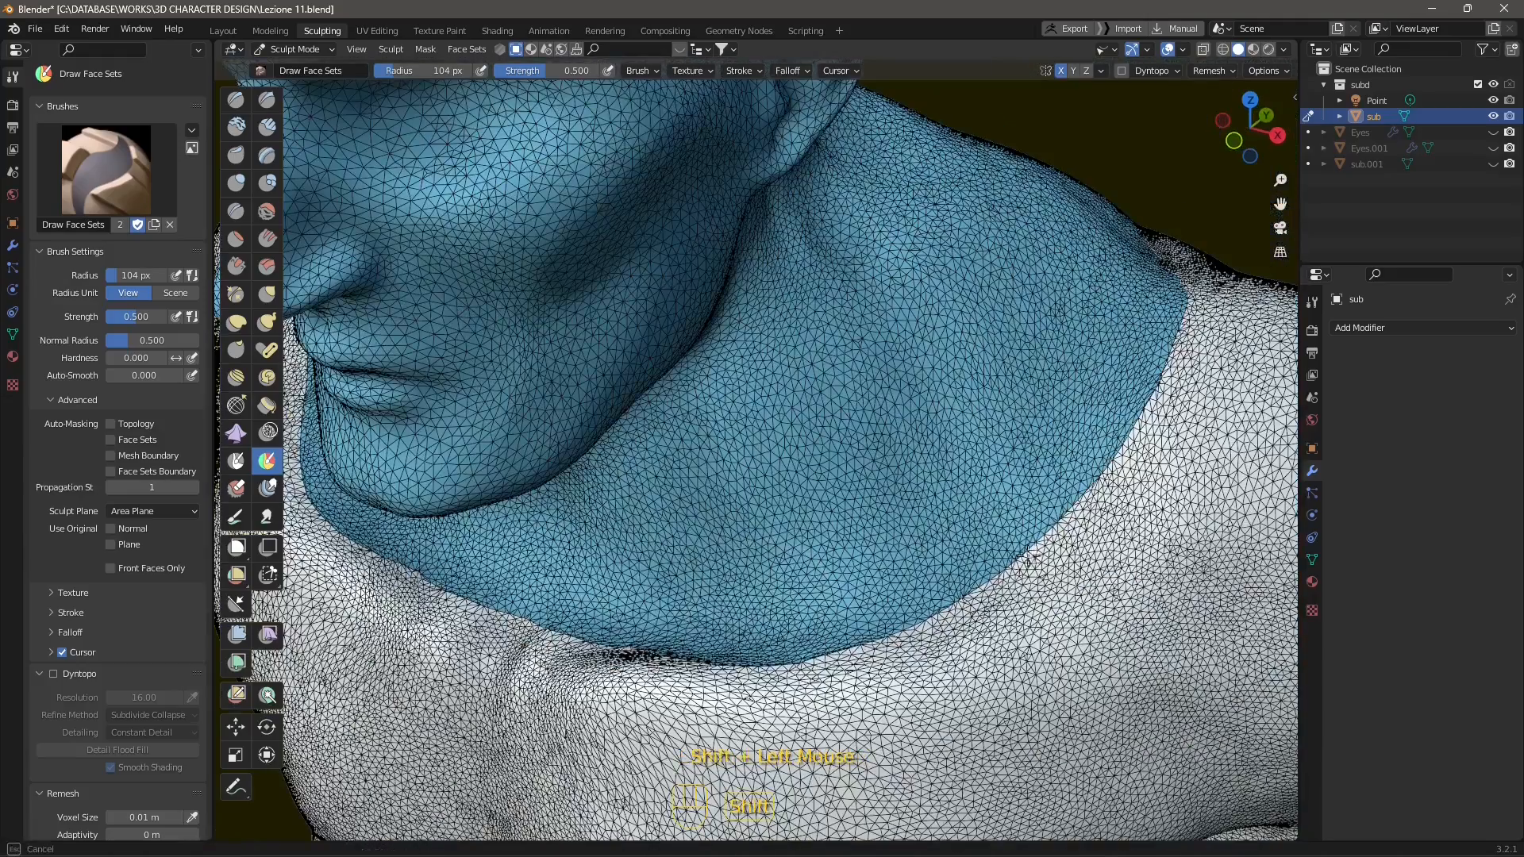
pyautogui.keyDown('shift'); pyautogui.moveTo(1089, 499); pyautogui.dragTo(1123, 446); pyautogui.keyUp('shift')
pyautogui.moveTo(1115, 456); pyautogui.dragTo(888, 546, button='middle')
pyautogui.keyDown('shift'); pyautogui.moveTo(639, 658); pyautogui.dragTo(622, 673); pyautogui.keyUp('shift')
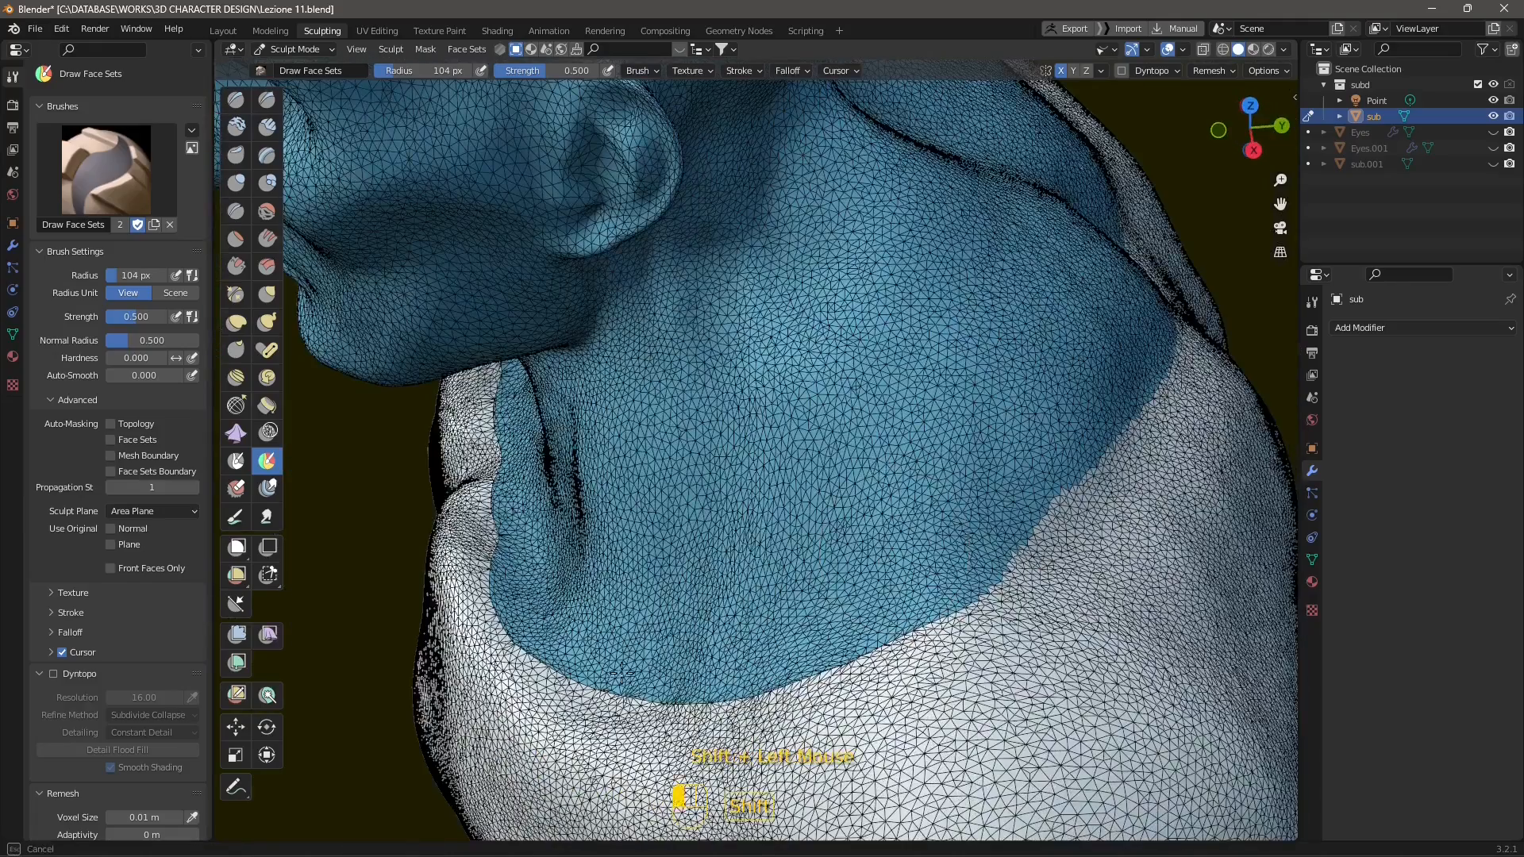
pyautogui.moveTo(829, 676)
pyautogui.keyDown('shift'); pyautogui.mouseDown()
pyautogui.moveTo(921, 639)
pyautogui.moveTo(1062, 503)
pyautogui.mouseUp(); pyautogui.keyUp('shift')
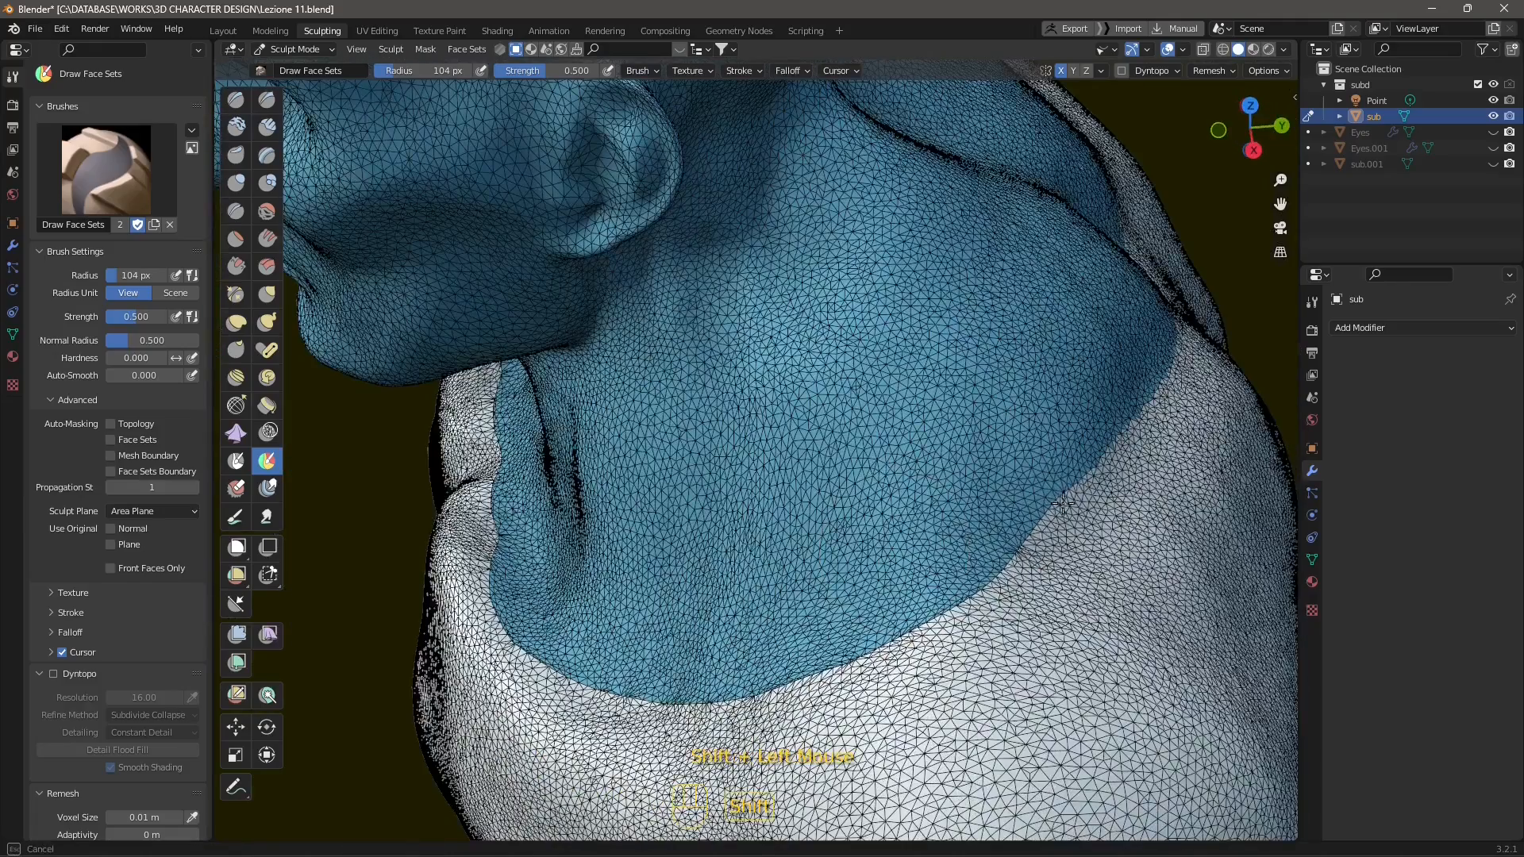
pyautogui.keyDown('shift'); pyautogui.moveTo(1125, 437); pyautogui.dragTo(1129, 435); pyautogui.keyUp('shift')
# Step: Smooth the face set's boundary across the upper back below the neck
pyautogui.moveTo(1111, 471); pyautogui.dragTo(949, 544, button='middle')
pyautogui.keyDown('shift'); pyautogui.moveTo(531, 627); pyautogui.dragTo(520, 629); pyautogui.keyUp('shift')
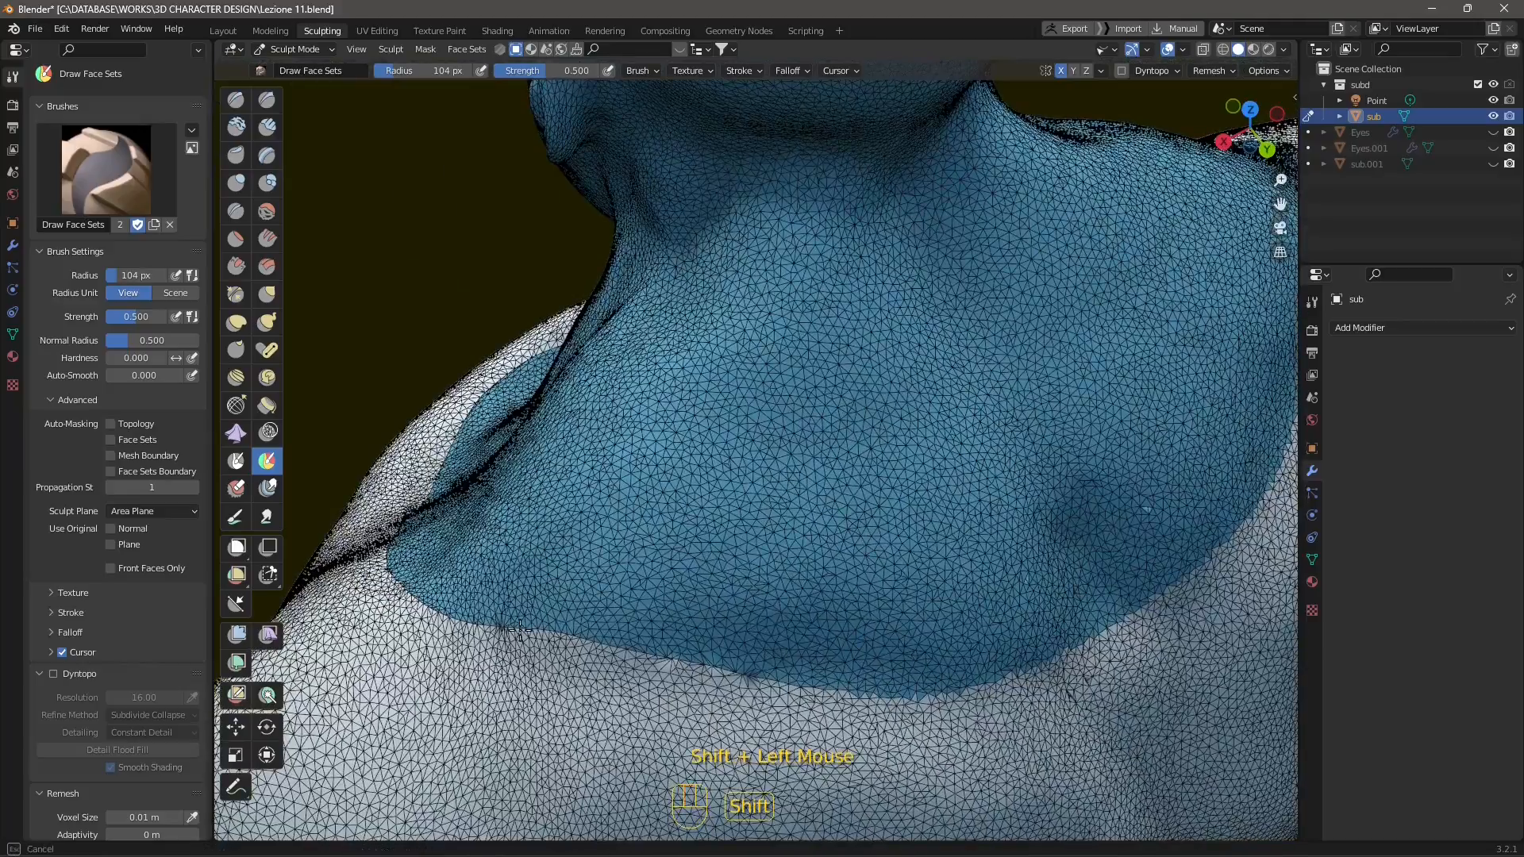
pyautogui.moveTo(783, 669)
pyautogui.keyDown('shift'); pyautogui.mouseDown()
pyautogui.moveTo(945, 689)
pyautogui.moveTo(1062, 639)
pyautogui.mouseUp(); pyautogui.keyUp('shift')
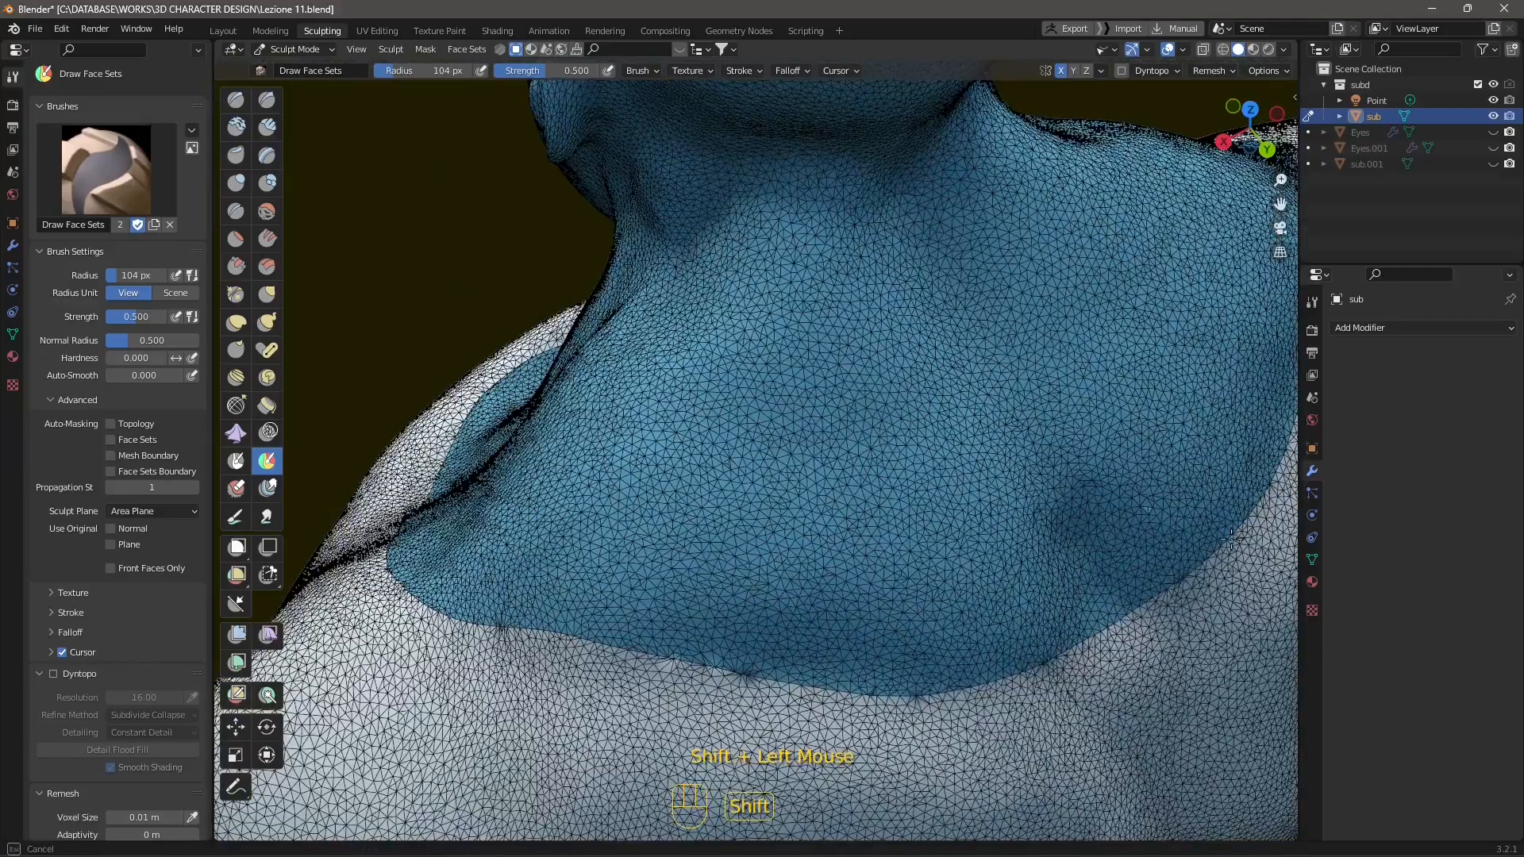
pyautogui.moveTo(1230, 540); pyautogui.dragTo(834, 579, button='middle')
pyautogui.scroll(4, 794, 635)
pyautogui.scroll(-1, 719, 661)
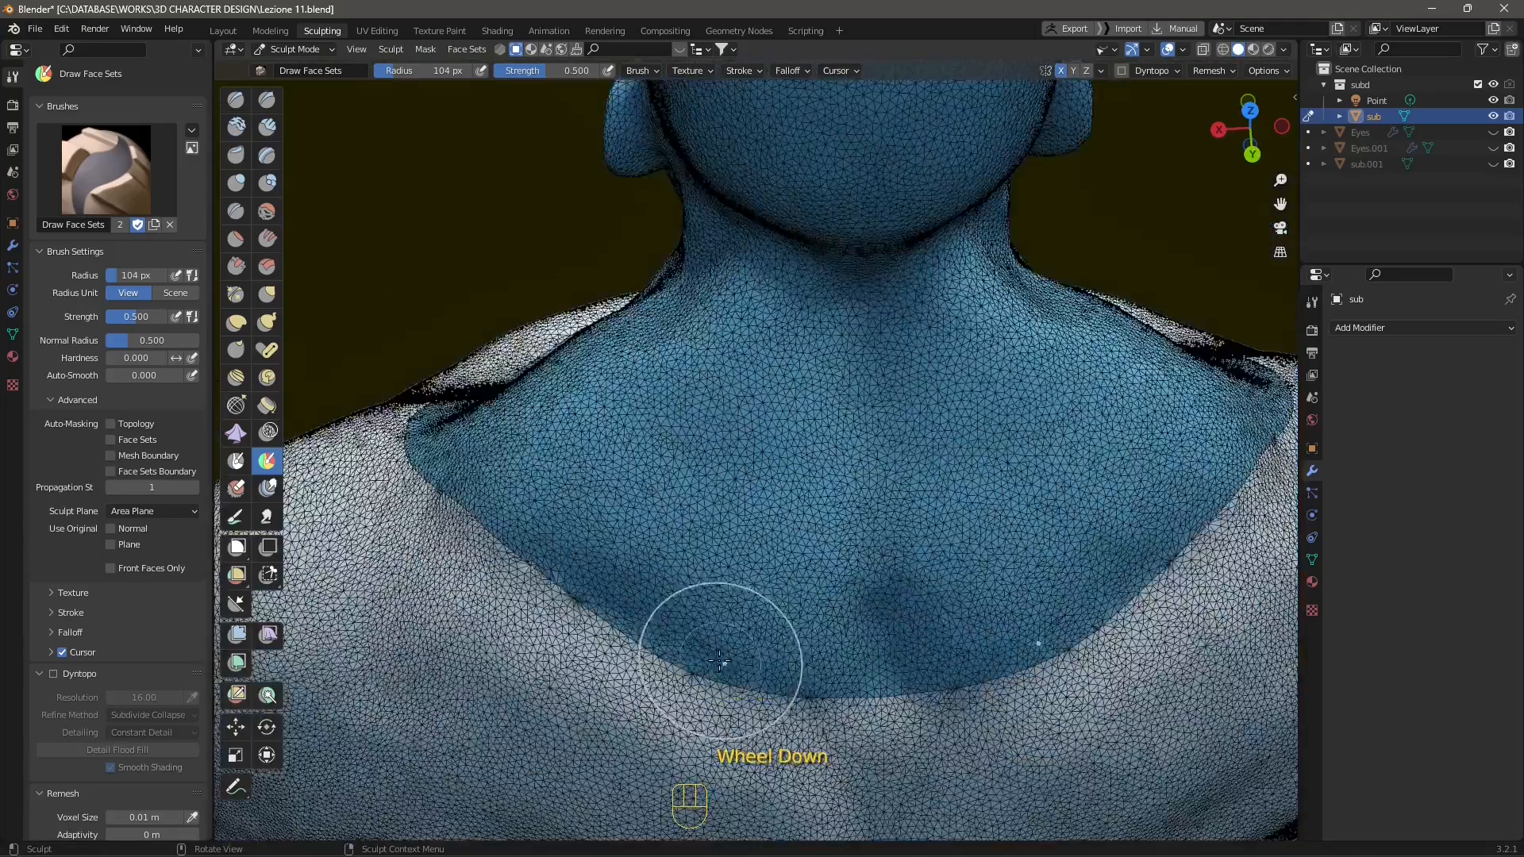
pyautogui.moveTo(719, 661); pyautogui.dragTo(748, 629, button='middle')
pyautogui.keyDown('shift'); pyautogui.moveTo(750, 634); pyautogui.dragTo(754, 645); pyautogui.keyUp('shift')
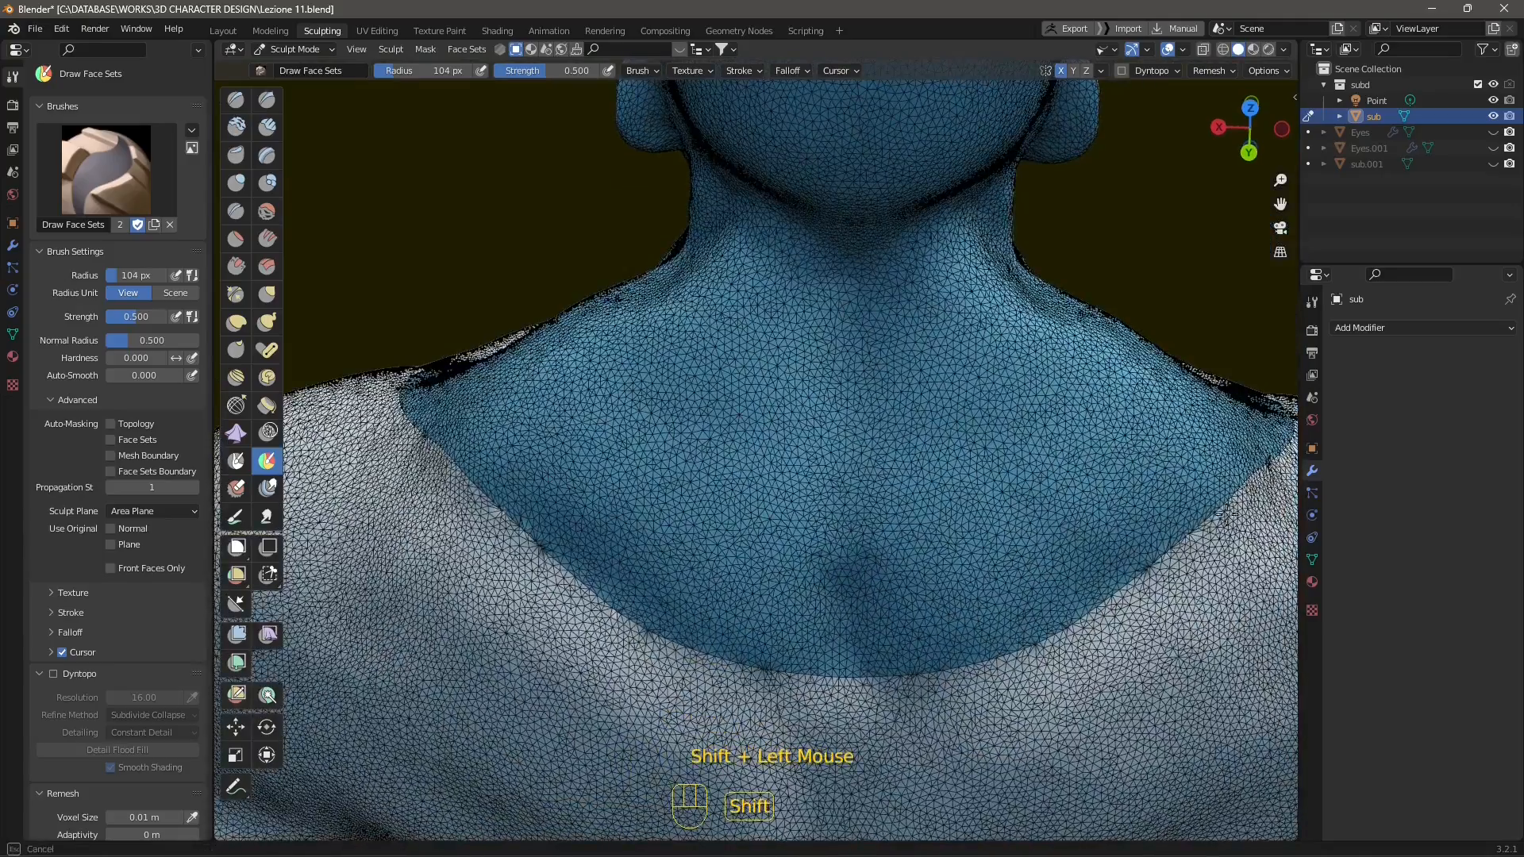
# Step: Inspect the smoothed face set boundary around the shoulders, collarbones and upper chest from several angles
pyautogui.scroll(-4, 952, 492)
pyautogui.moveTo(953, 492)
pyautogui.mouseDown(button='middle')
pyautogui.moveTo(754, 484)
pyautogui.moveTo(969, 476)
pyautogui.mouseUp(button='middle')
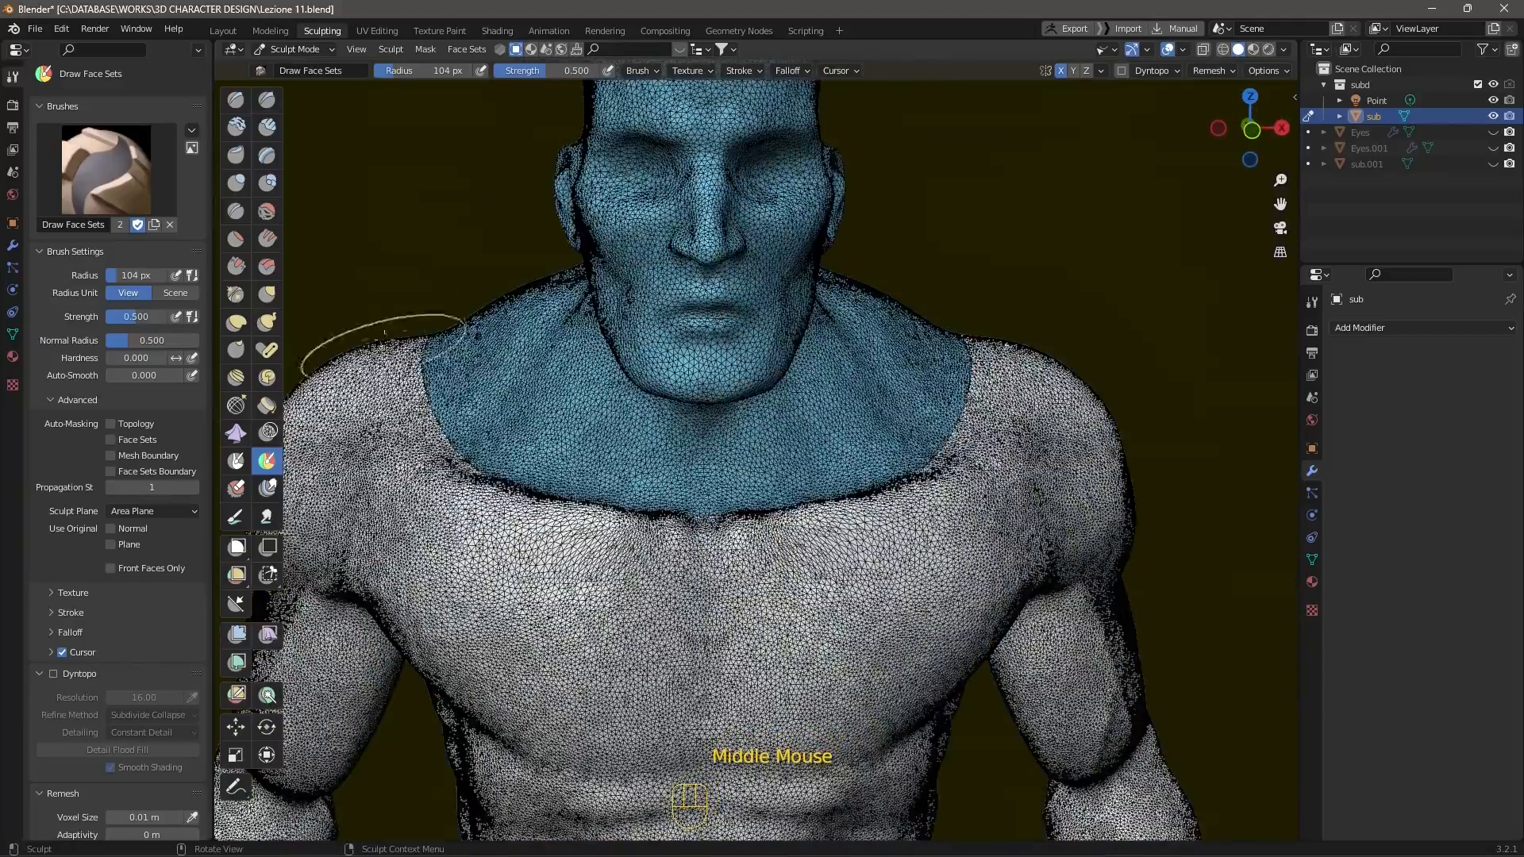
pyautogui.moveTo(384, 332); pyautogui.dragTo(438, 389, button='middle')
pyautogui.scroll(-2, 782, 442)
pyautogui.moveTo(783, 442); pyautogui.dragTo(451, 370, button='middle')
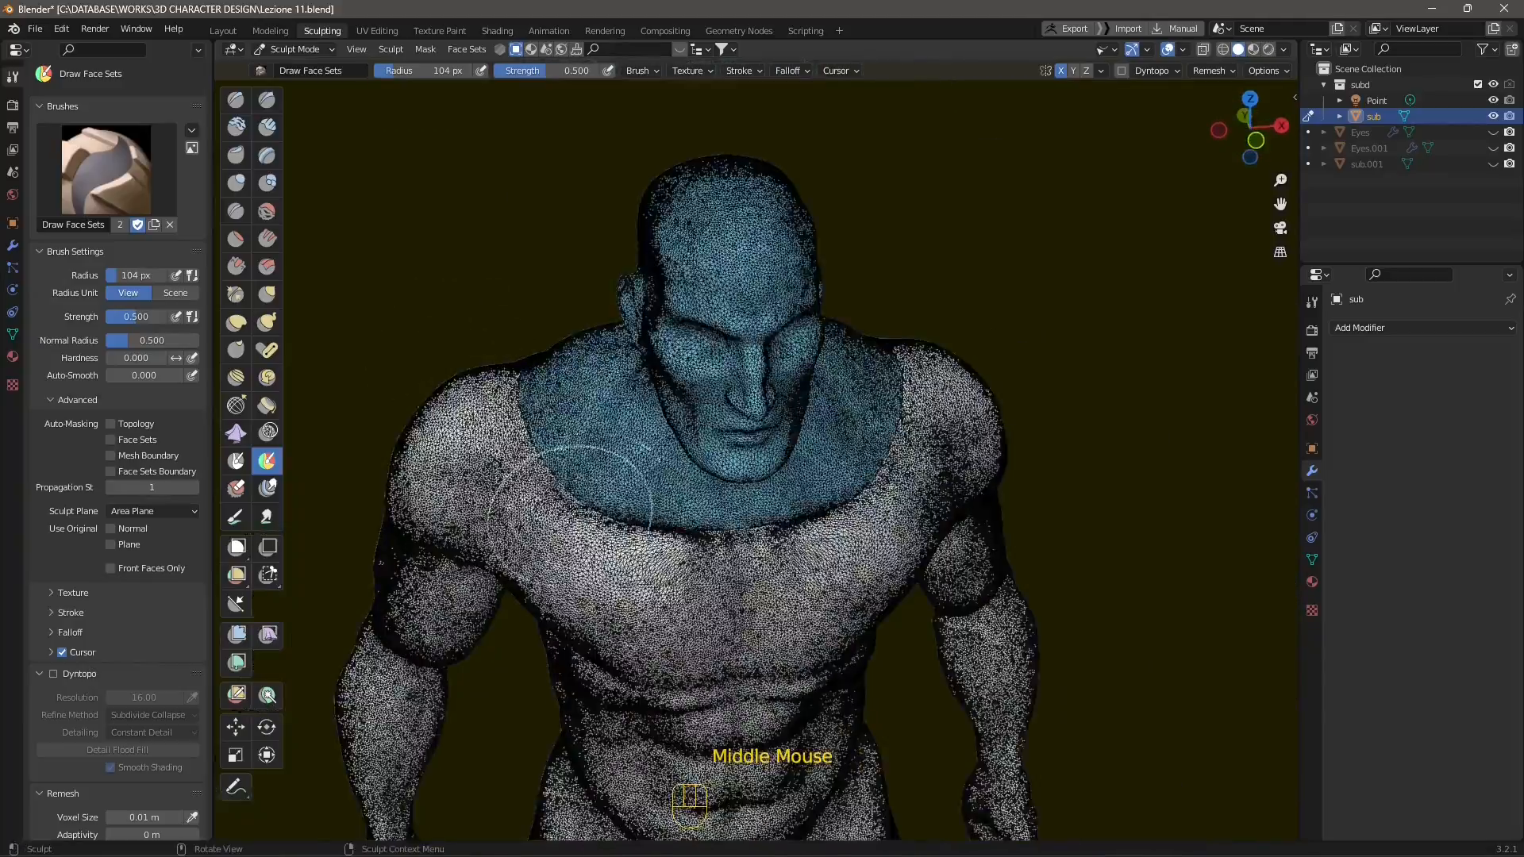
pyautogui.scroll(2, 576, 517)
pyautogui.moveTo(532, 657); pyautogui.dragTo(561, 617, button='middle')
pyautogui.keyDown('shift'); pyautogui.moveTo(560, 618); pyautogui.dragTo(750, 556, button='middle'); pyautogui.keyUp('shift')
pyautogui.moveTo(750, 556); pyautogui.dragTo(715, 543, button='middle')
pyautogui.scroll(-2, 521, 370)
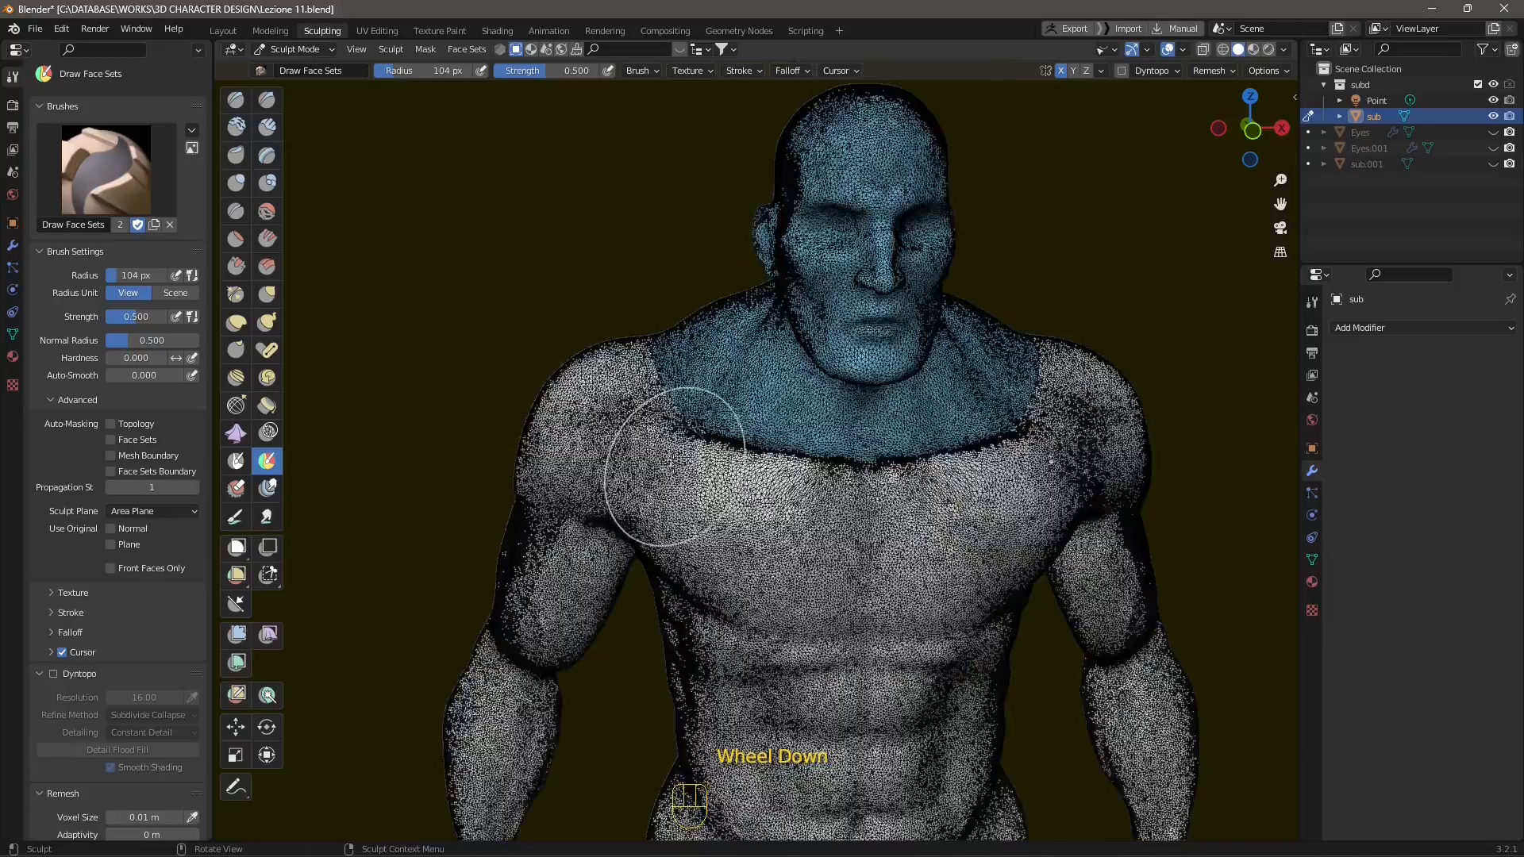
pyautogui.scroll(5, 674, 466)
pyautogui.moveTo(476, 444); pyautogui.dragTo(437, 423, button='middle')
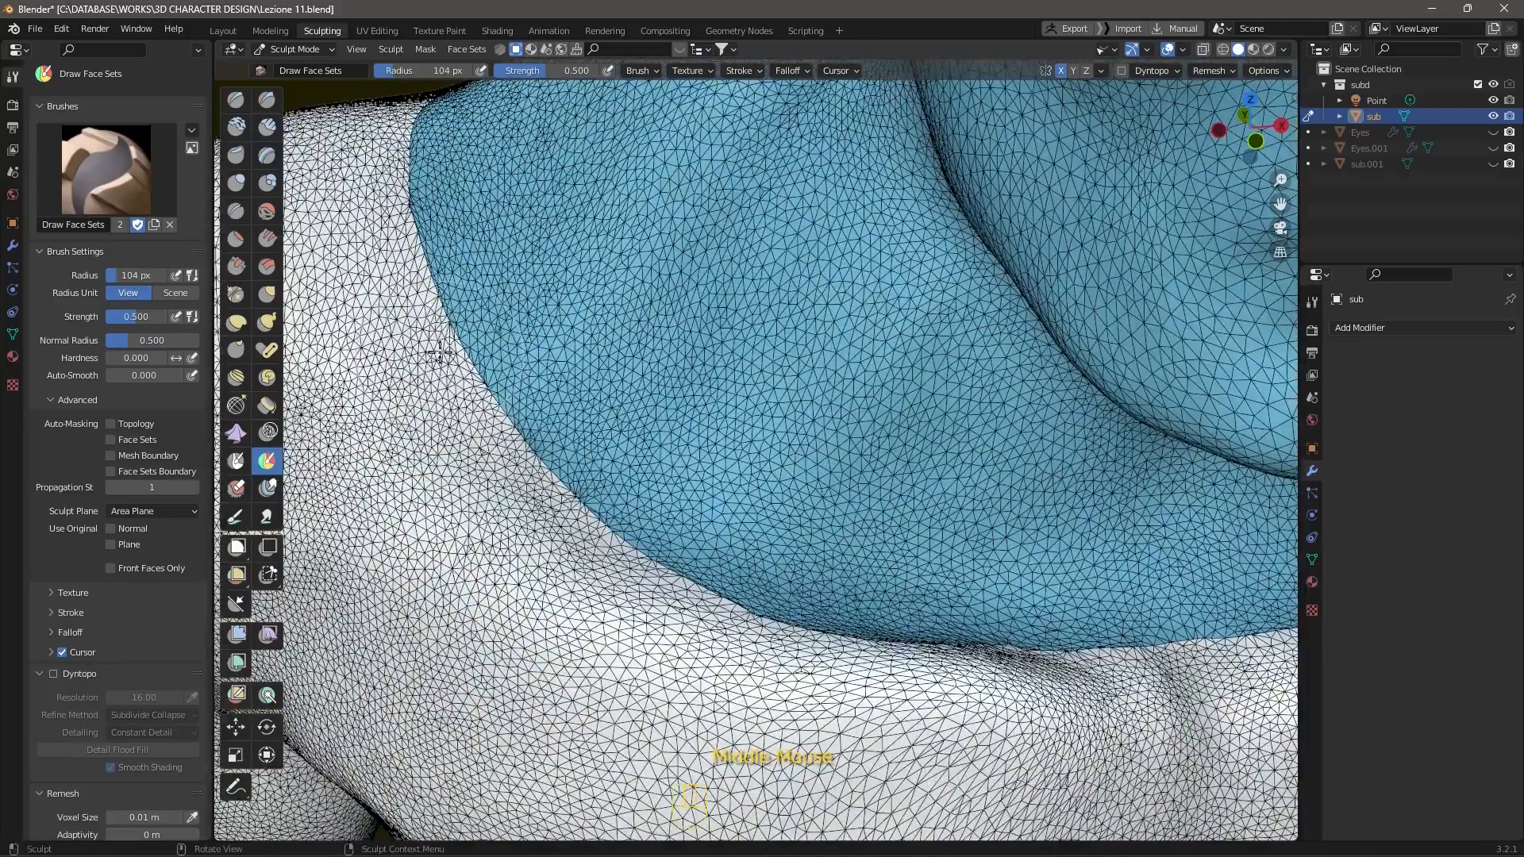
pyautogui.scroll(-2, 649, 550)
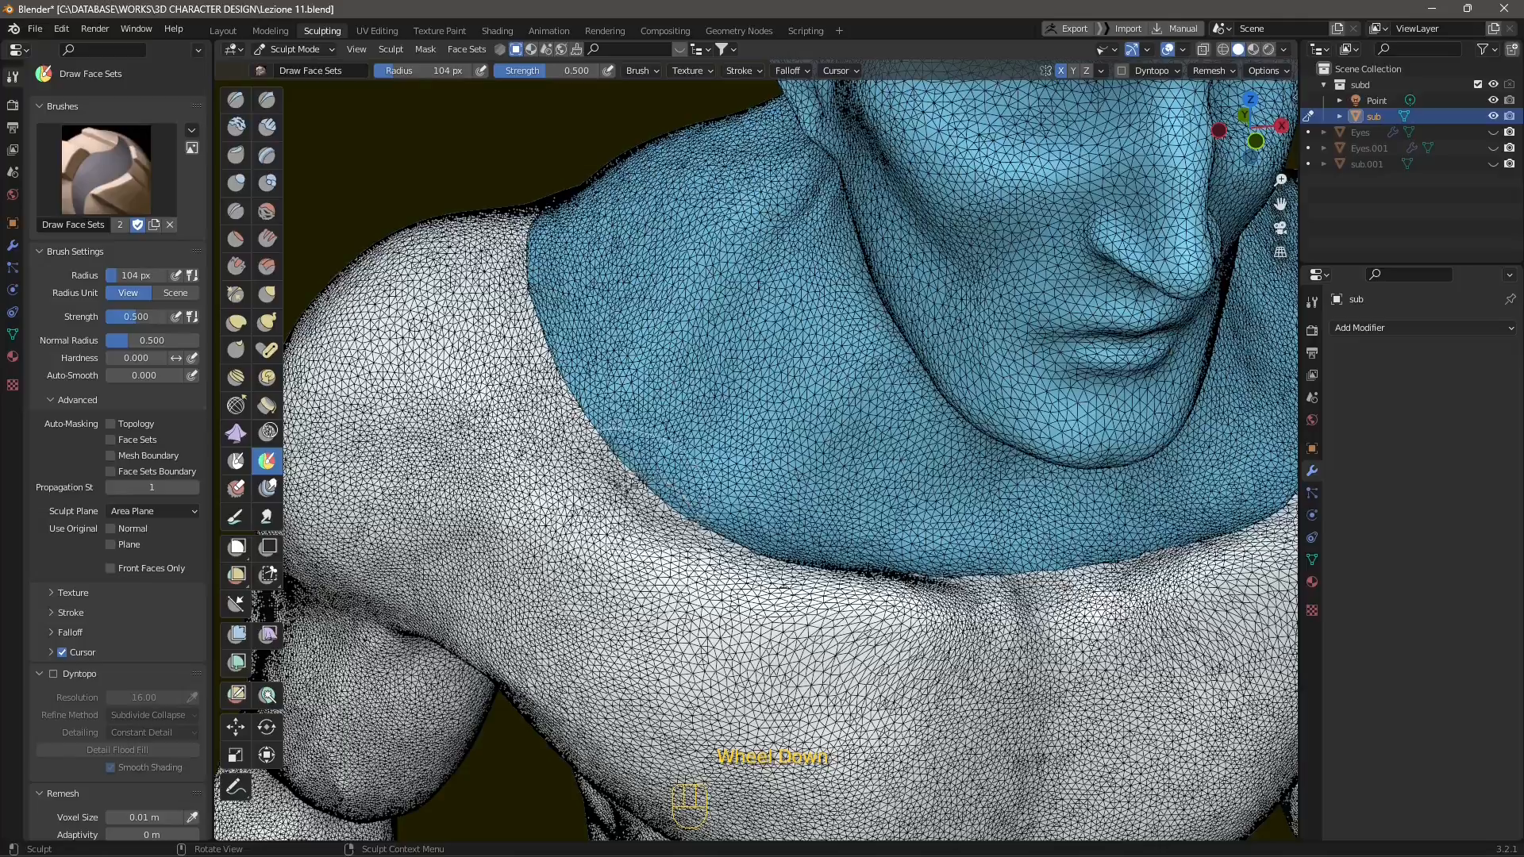
# Step: Start painting a new face set on the centre of the chest between the pectorals
pyautogui.moveTo(707, 546); pyautogui.dragTo(700, 487, button='middle')
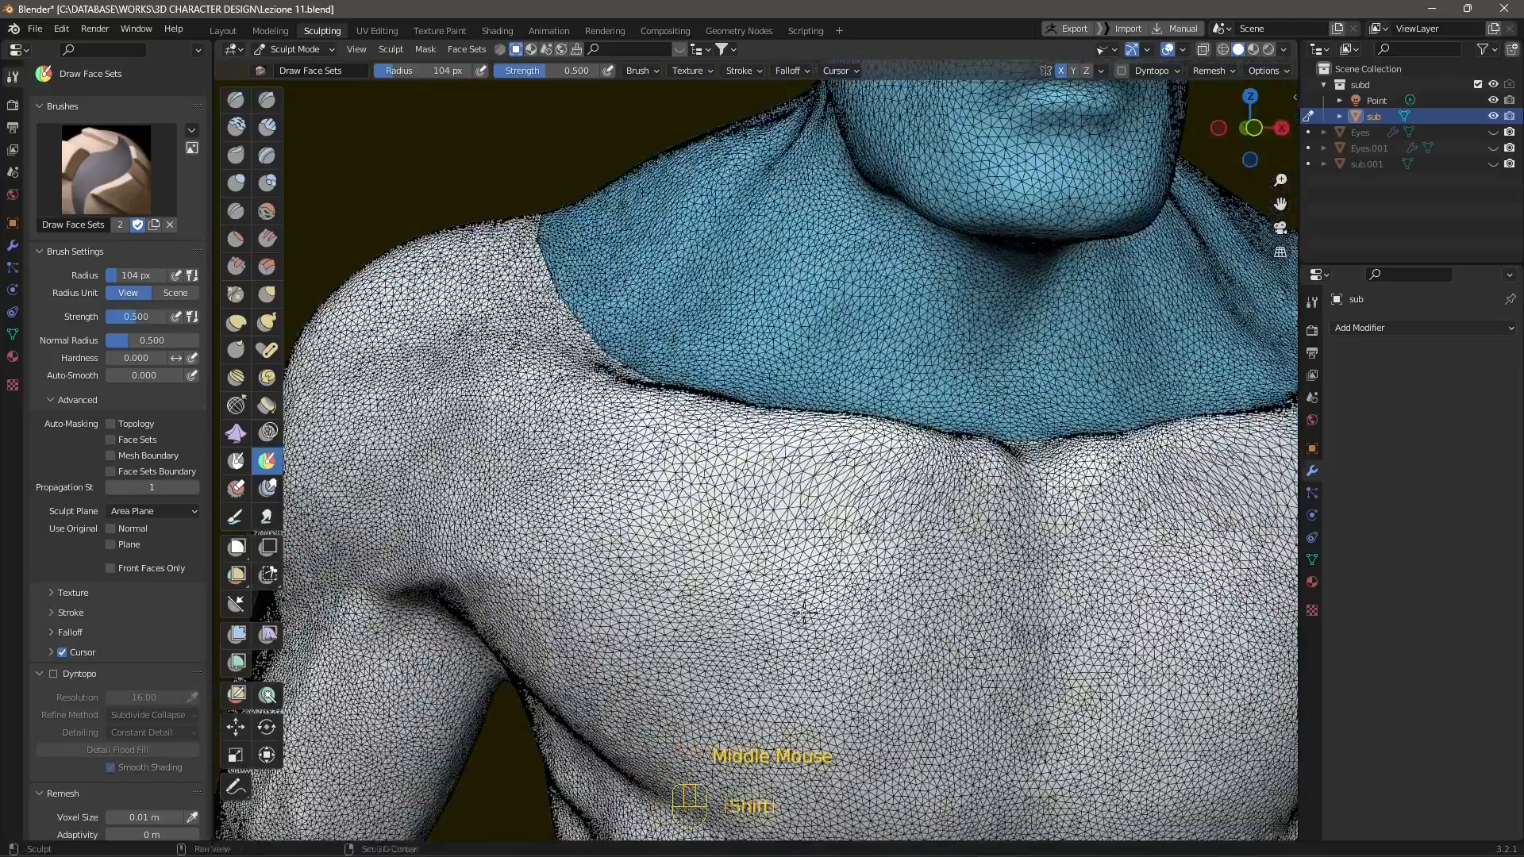
pyautogui.keyDown('shift'); pyautogui.moveTo(883, 637); pyautogui.dragTo(710, 462, button='middle'); pyautogui.keyUp('shift')
pyautogui.moveTo(880, 459)
pyautogui.keyDown('shift'); pyautogui.mouseDown(button='middle')
pyautogui.moveTo(850, 424)
pyautogui.moveTo(766, 405)
pyautogui.mouseUp(button='middle'); pyautogui.keyUp('shift')
pyautogui.moveTo(750, 480); pyautogui.dragTo(737, 482, button='middle')
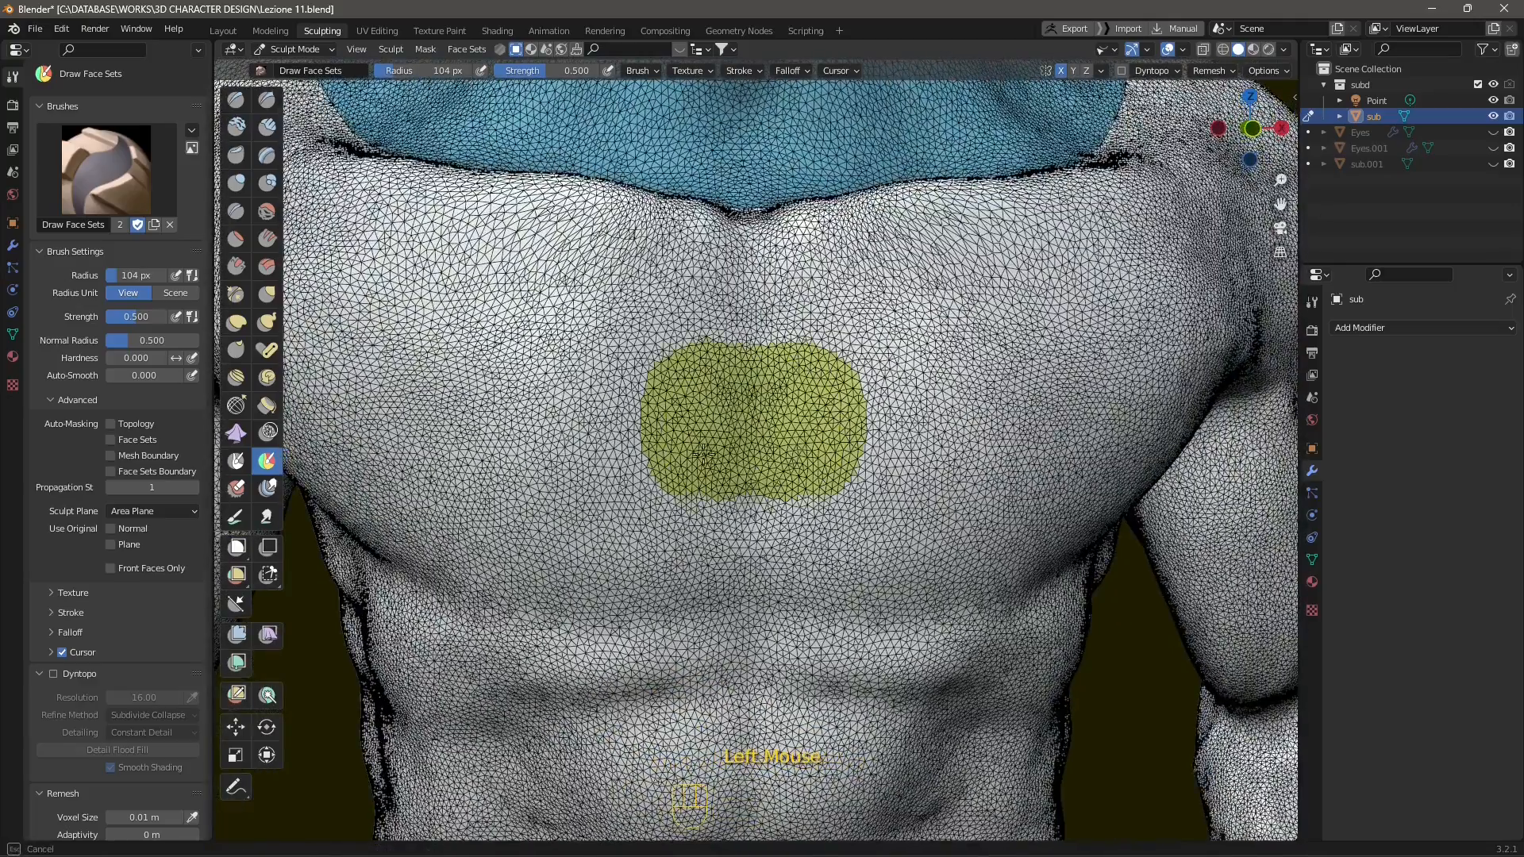